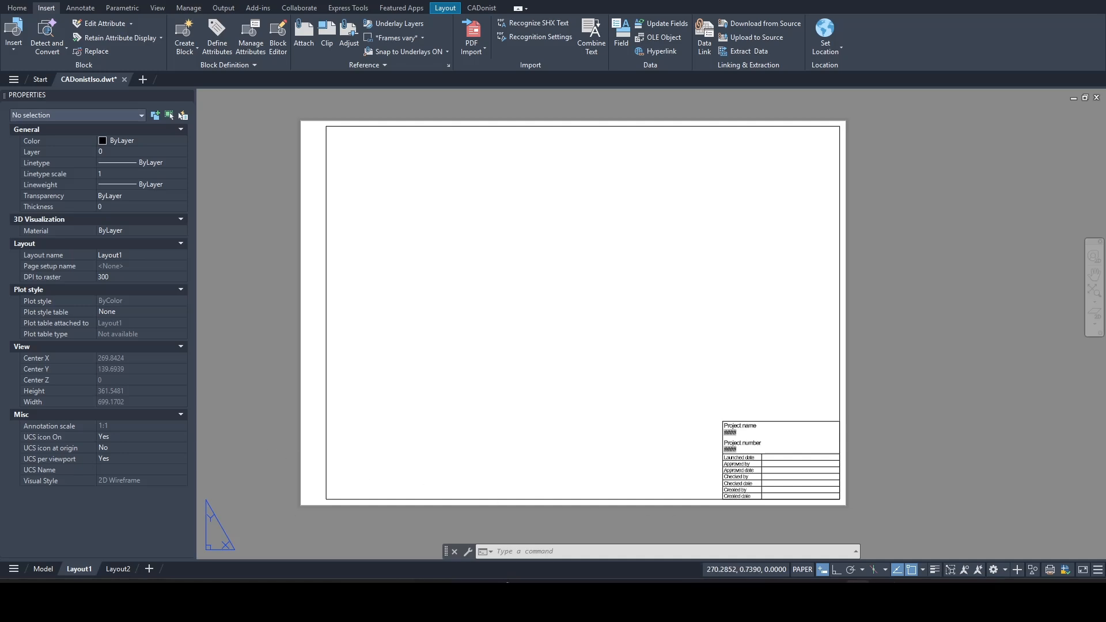
- Examine the title block's field placeholders, the SheetSet field names and the custom property names offered for CurrentSheetCustom
scroll(781, 455, up, 4)
middle_drag(802, 444, 657, 314)
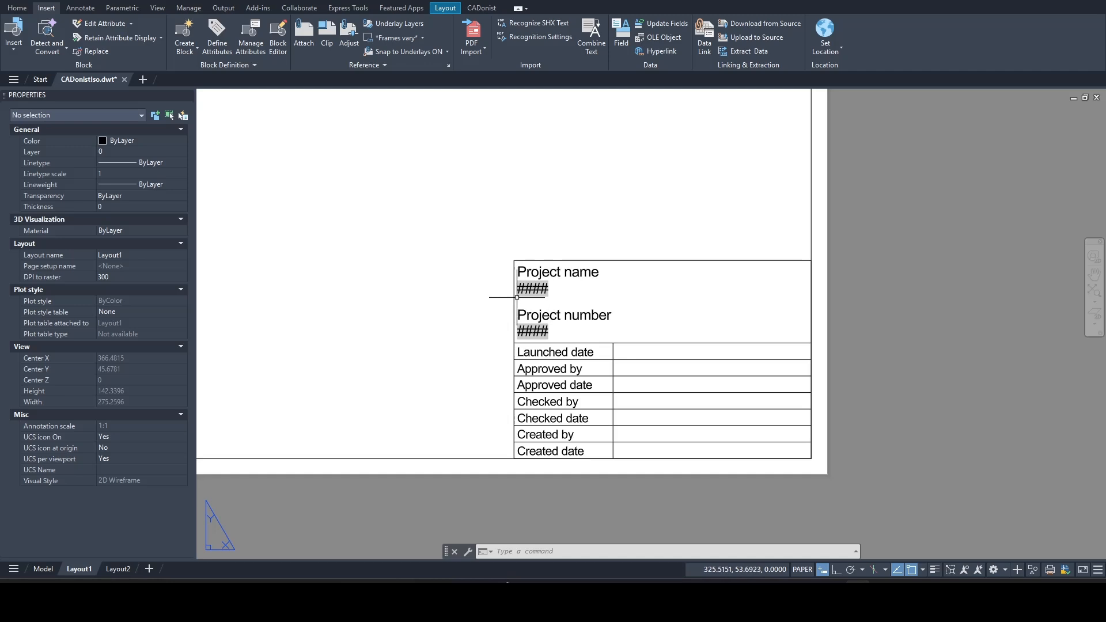
click(538, 332)
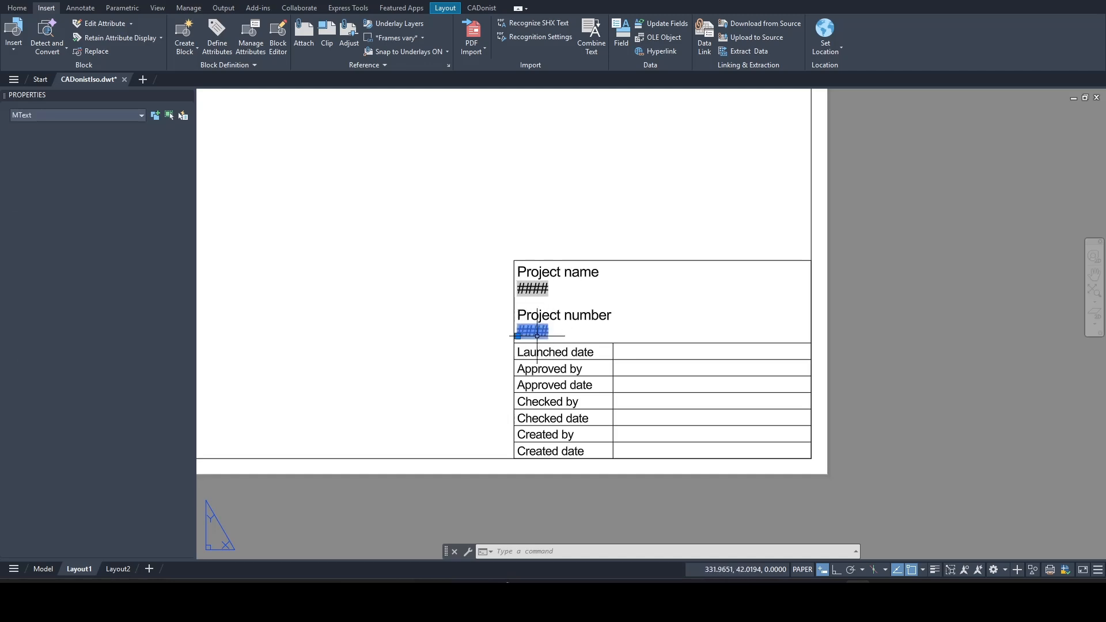
key(Escape)
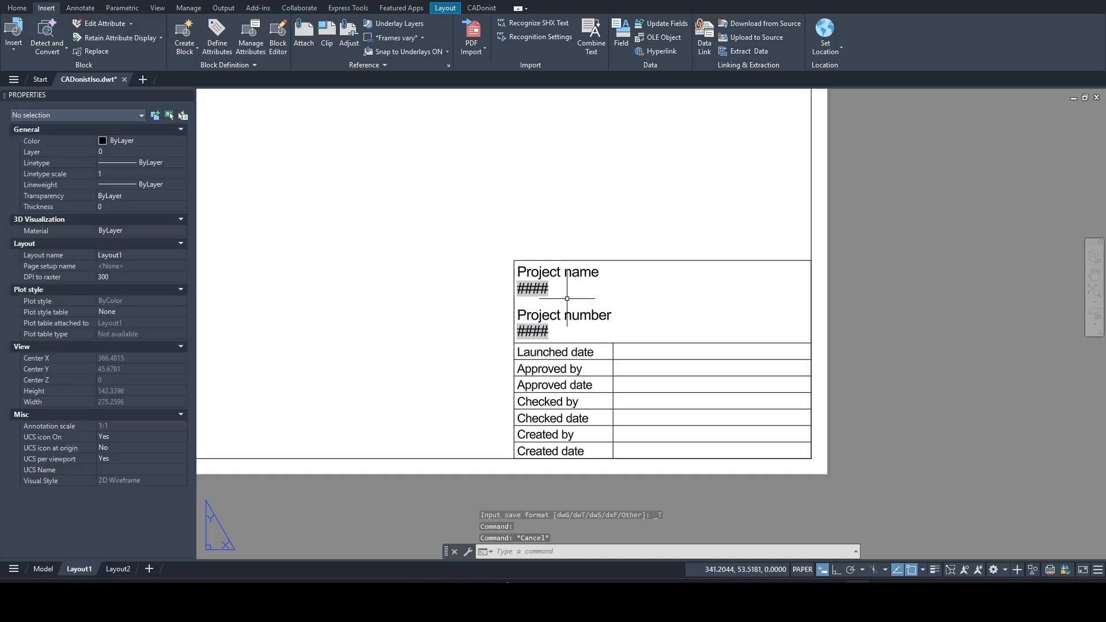
click(622, 36)
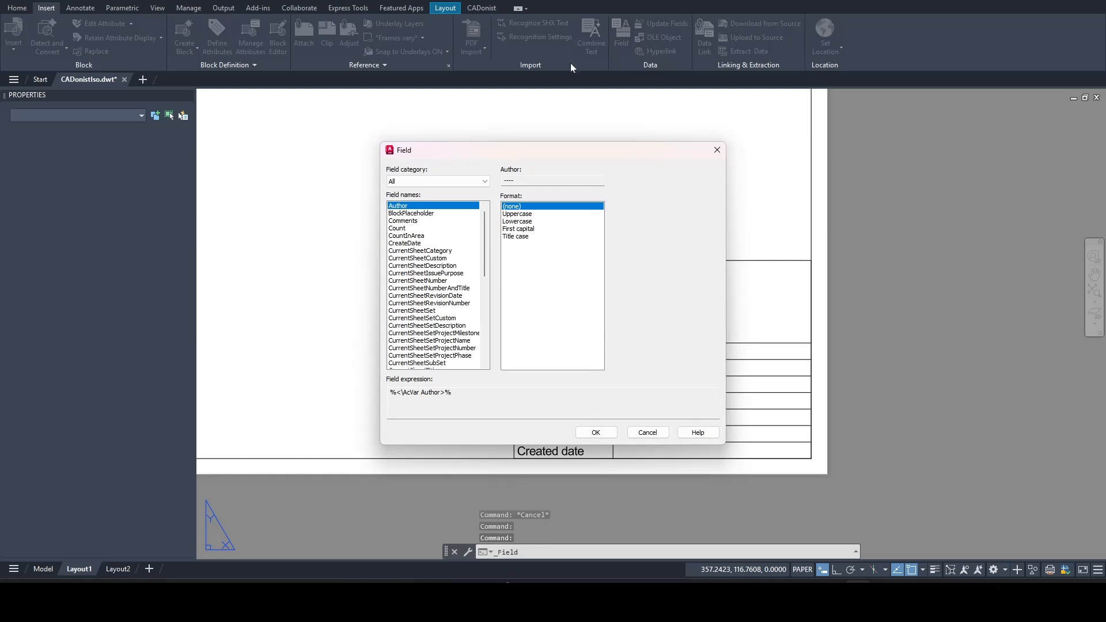
click(486, 183)
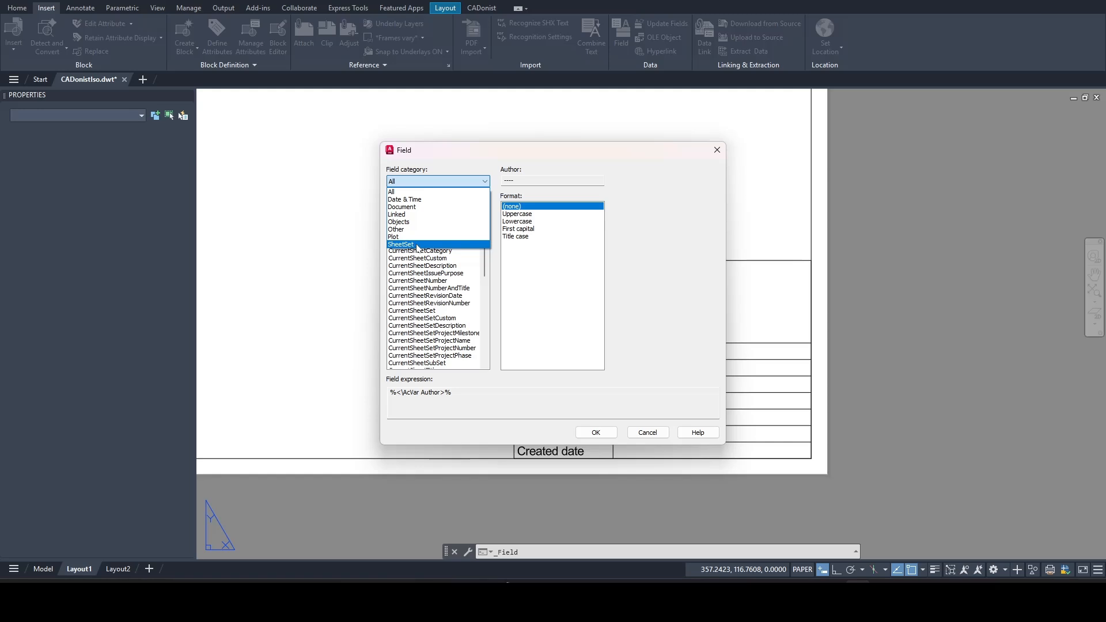
click(417, 246)
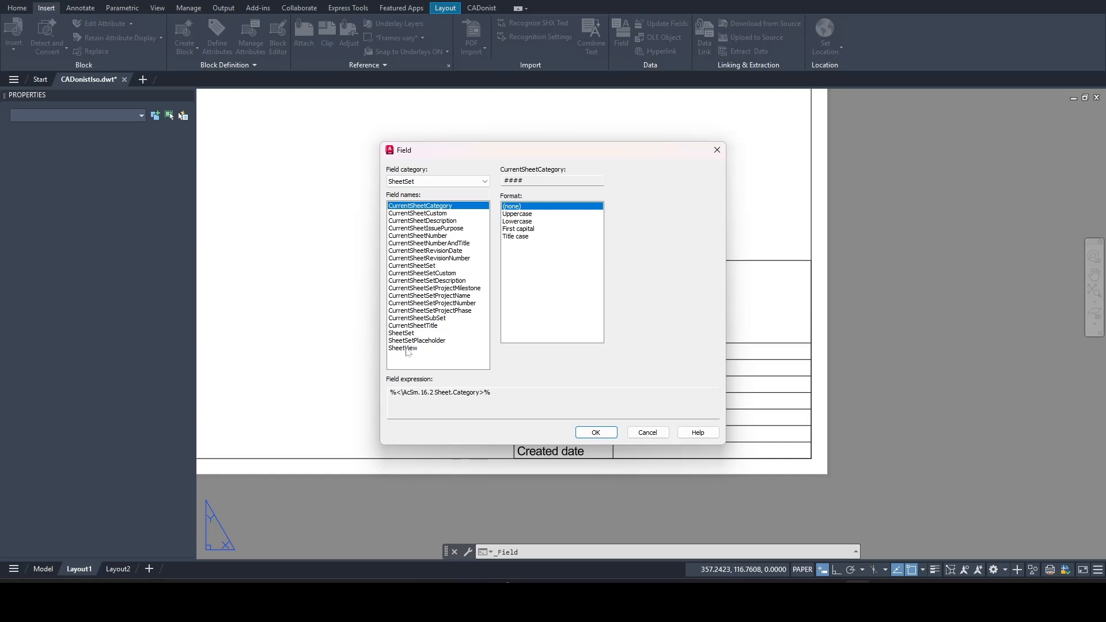
drag(488, 156, 271, 171)
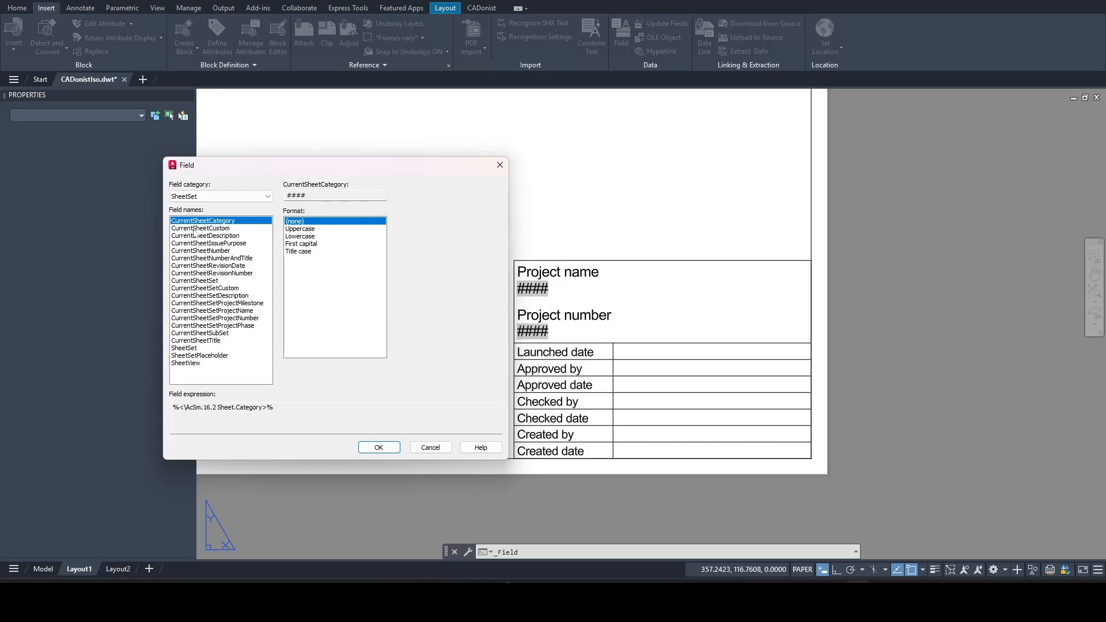
click(215, 228)
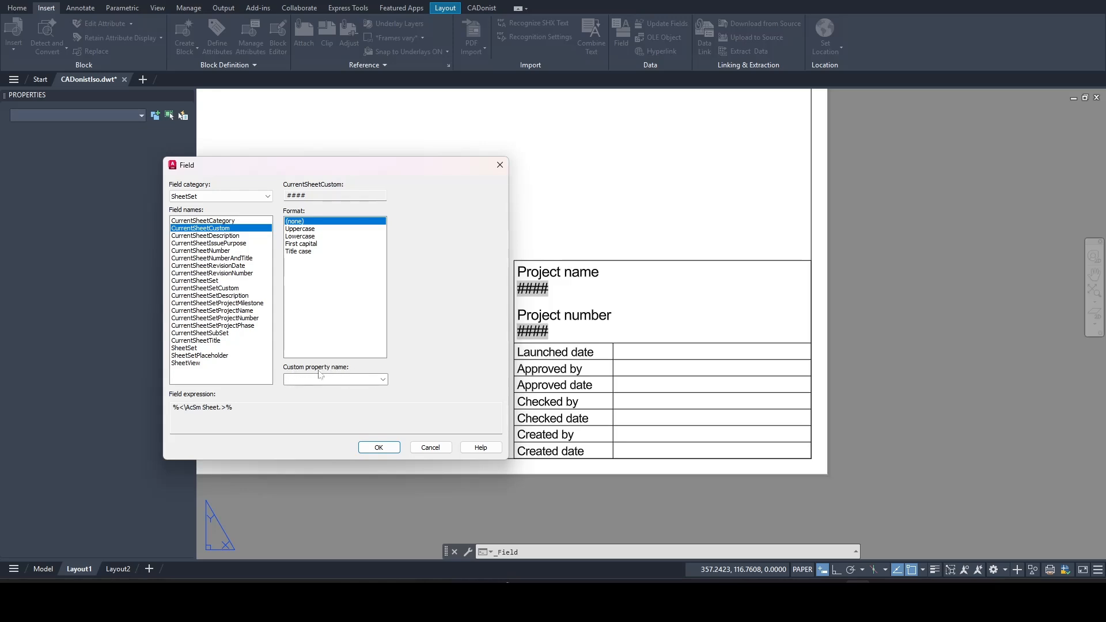
click(382, 379)
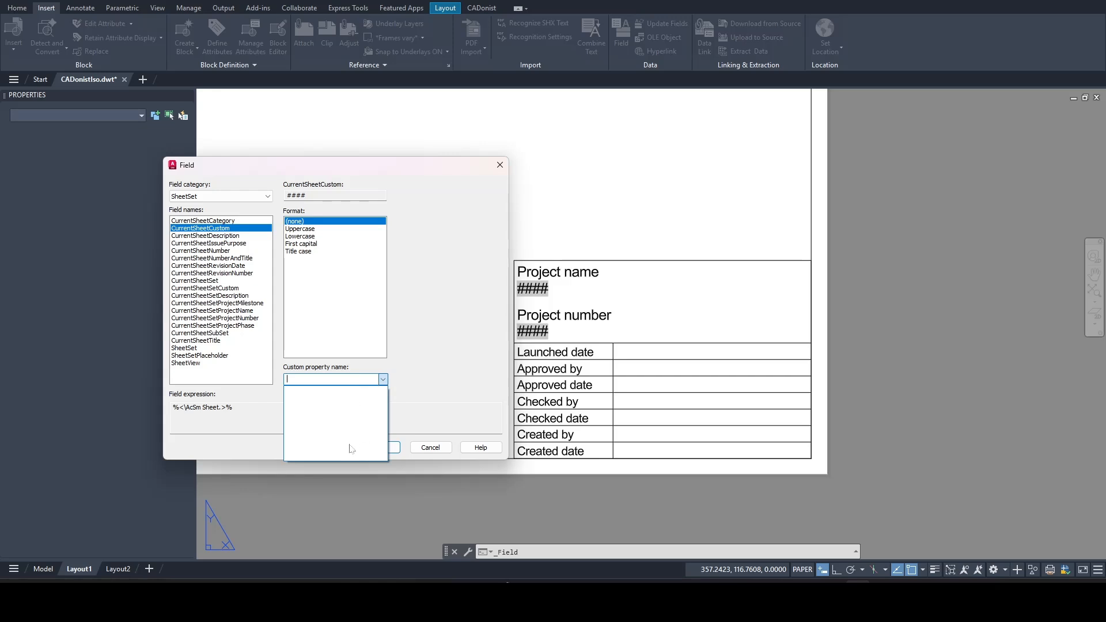
click(383, 380)
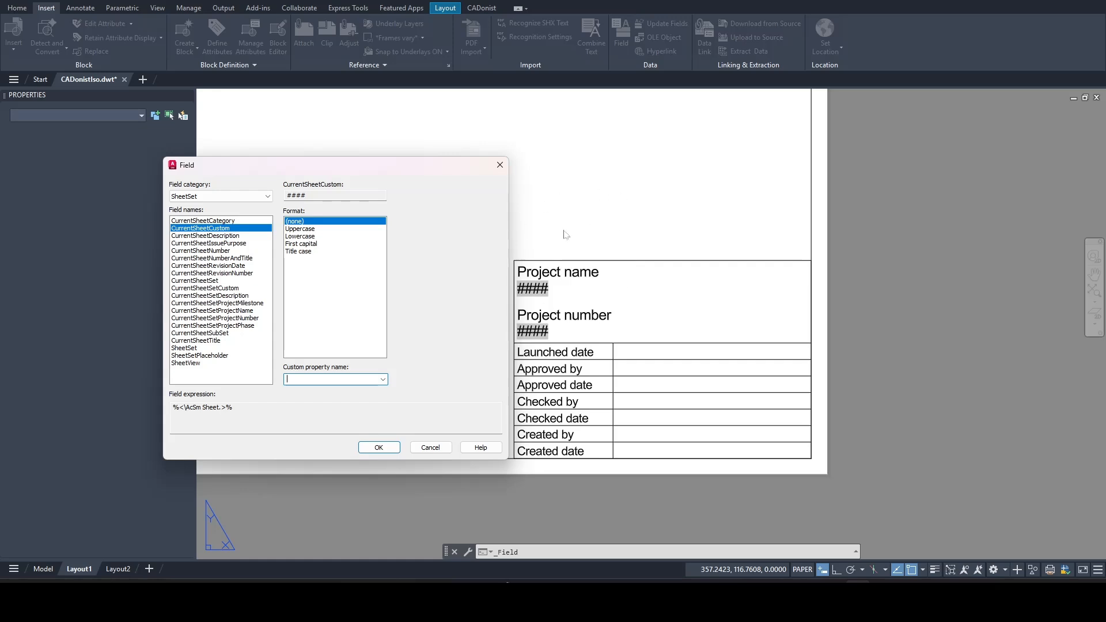
click(431, 447)
- Save the drawing as the template CADonistIso.dwt, overwriting the existing file and accepting the template options, and close it
scroll(571, 310, down, 4)
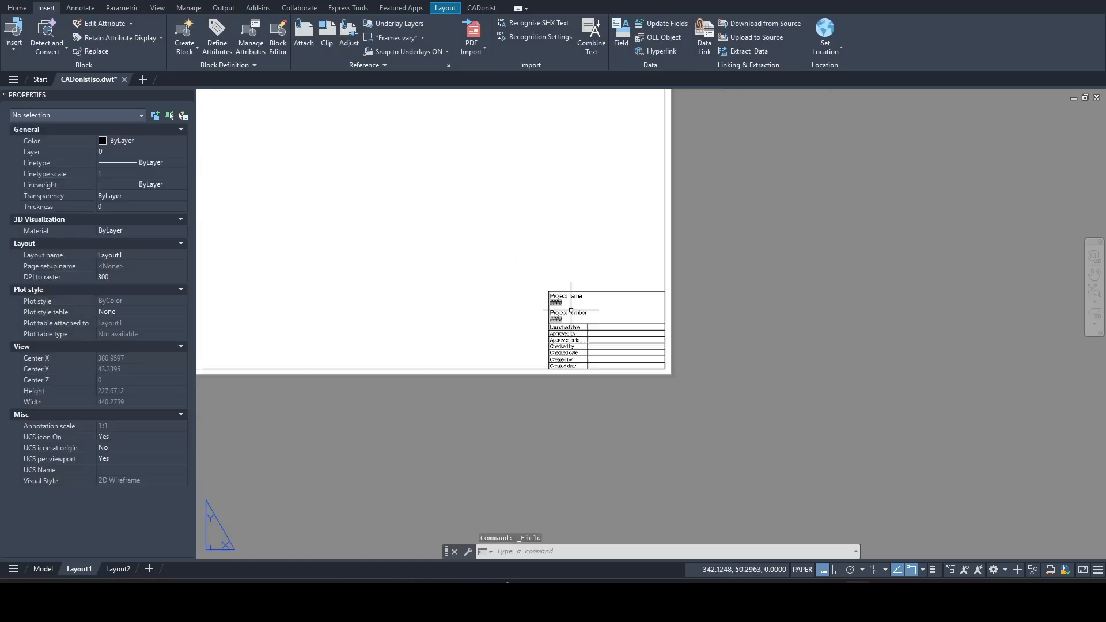
middle_drag(550, 286, 724, 418)
click(20, 3)
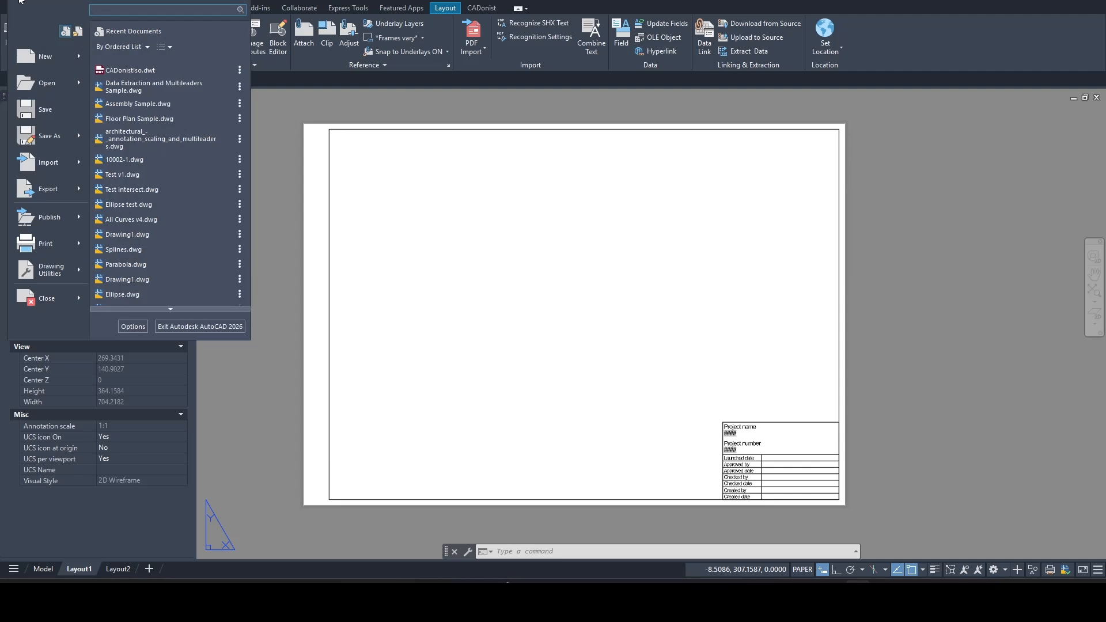
mouse_move(44, 144)
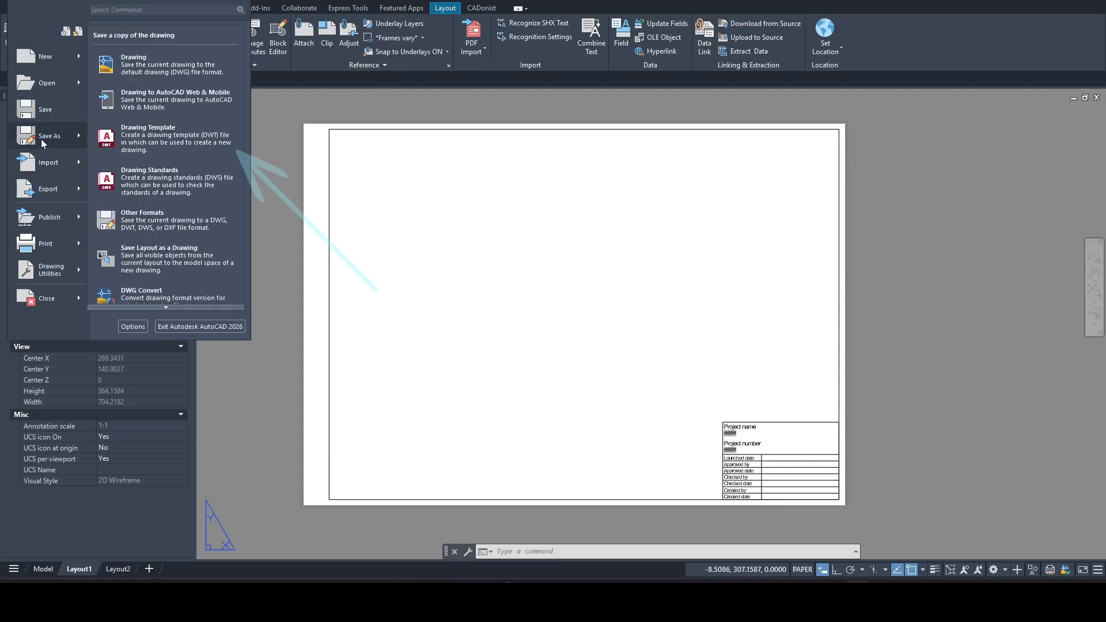
click(159, 138)
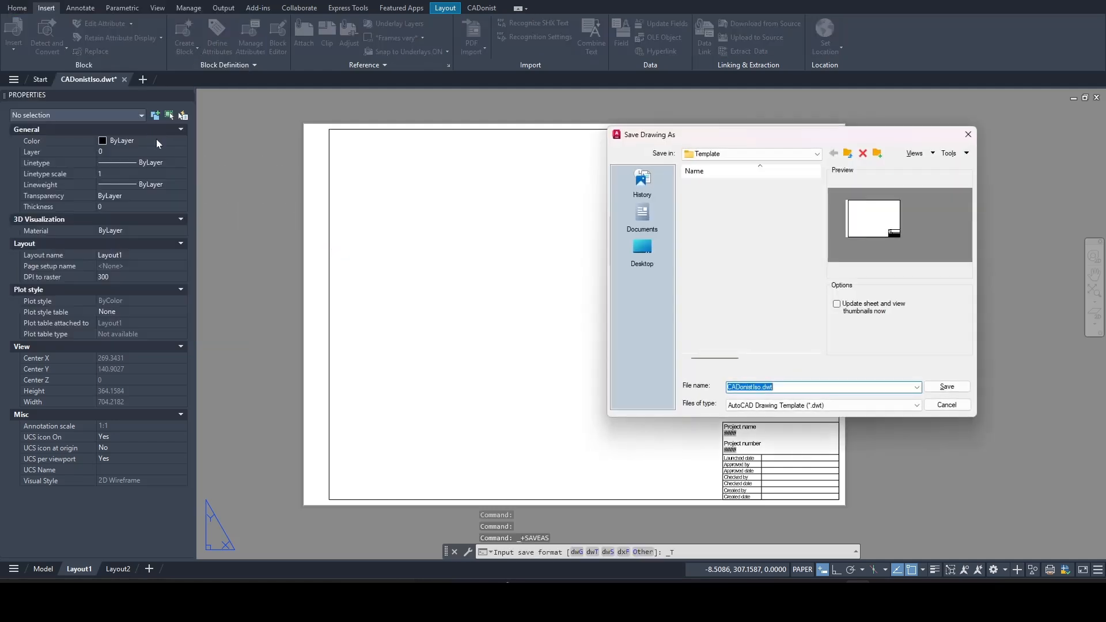
click(946, 388)
click(792, 310)
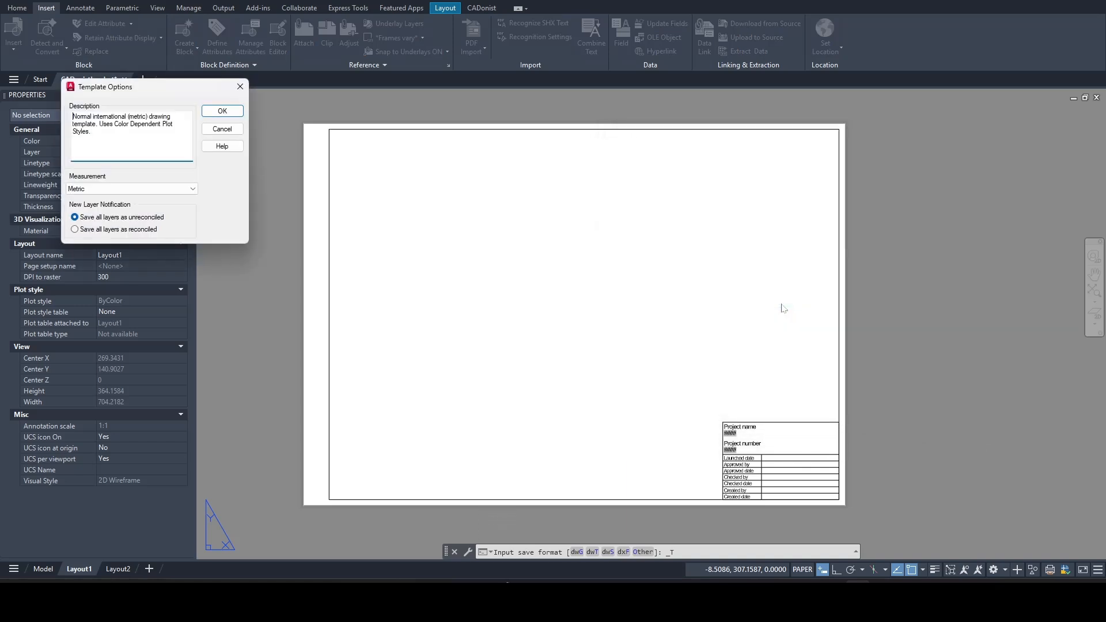
click(223, 112)
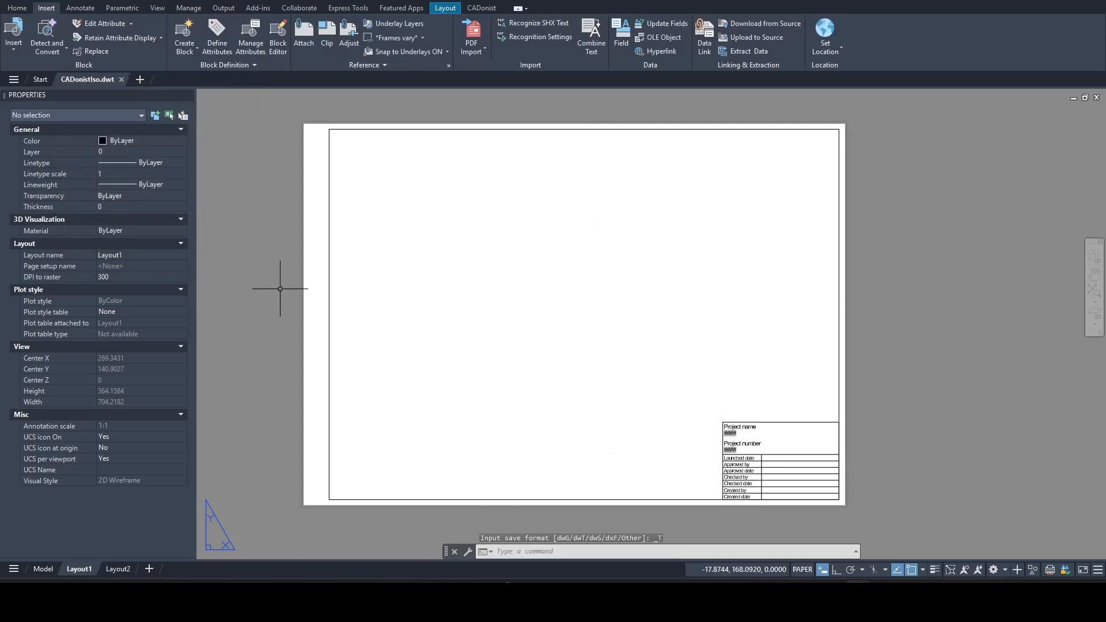
click(121, 79)
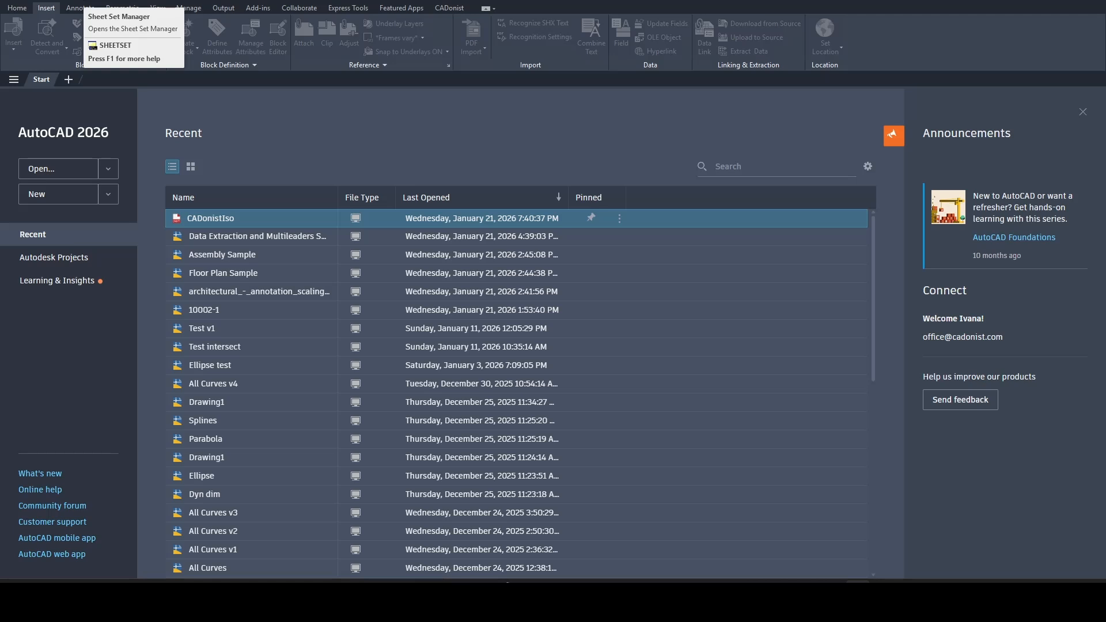
- Start a new sheet set in the Sheet Set Manager from an example sheet set, choosing New Sheet Set as the example
click(84, 0)
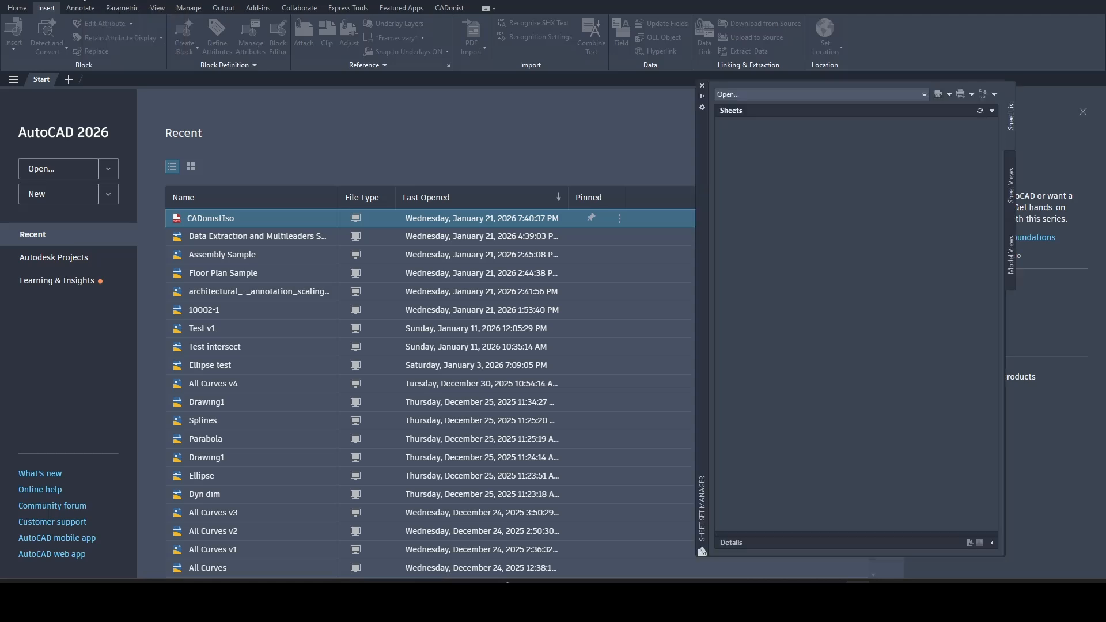
drag(701, 159, 171, 179)
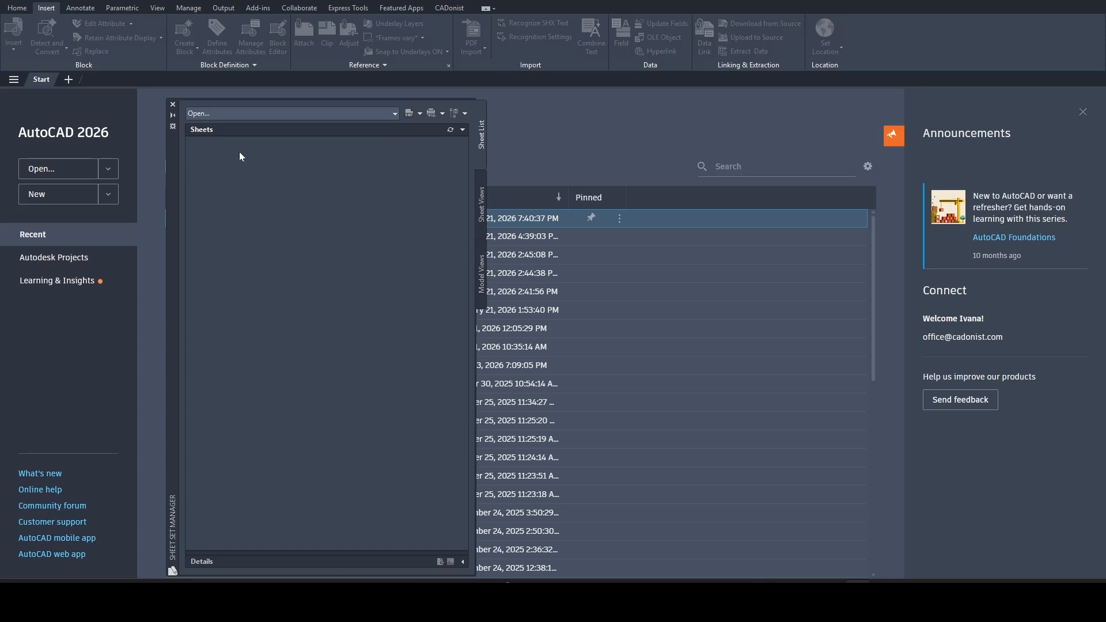
click(264, 115)
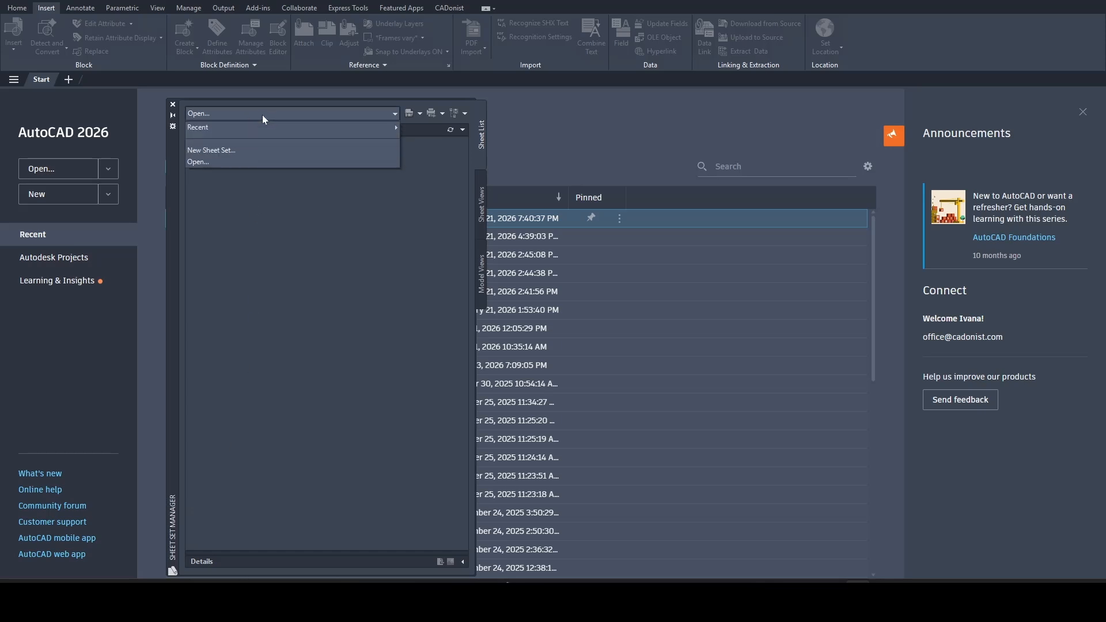
click(240, 151)
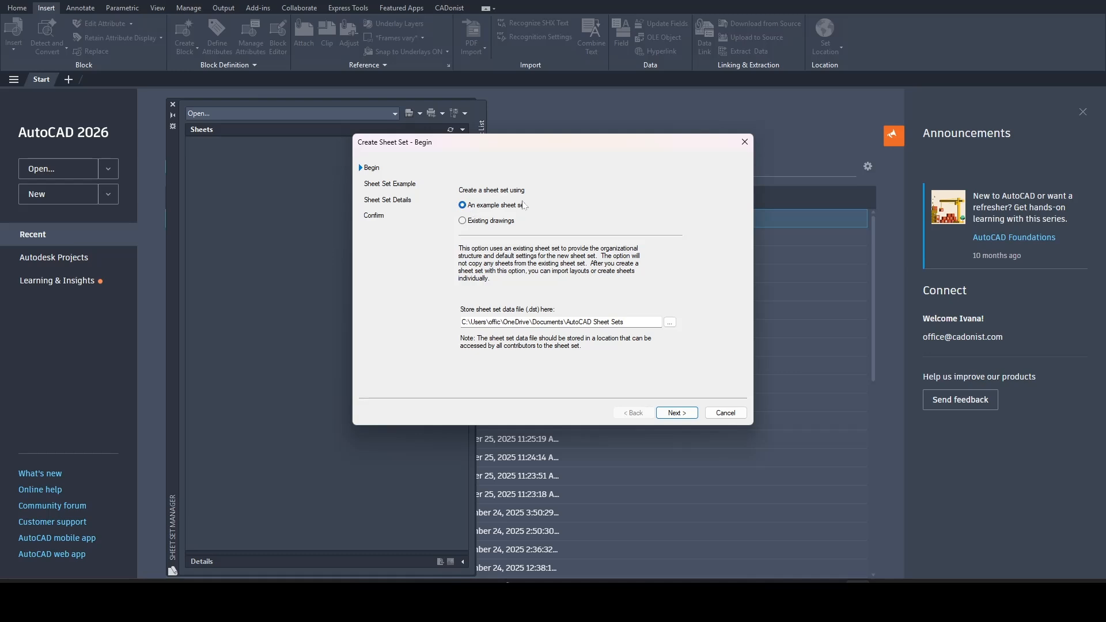
click(676, 413)
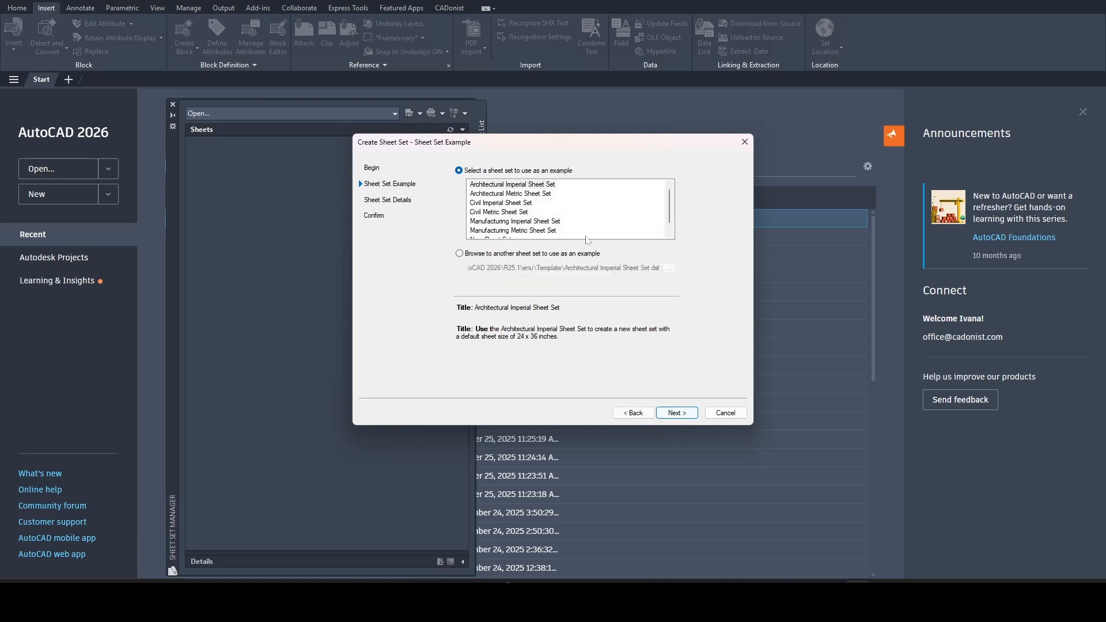
scroll(547, 196, up, 1)
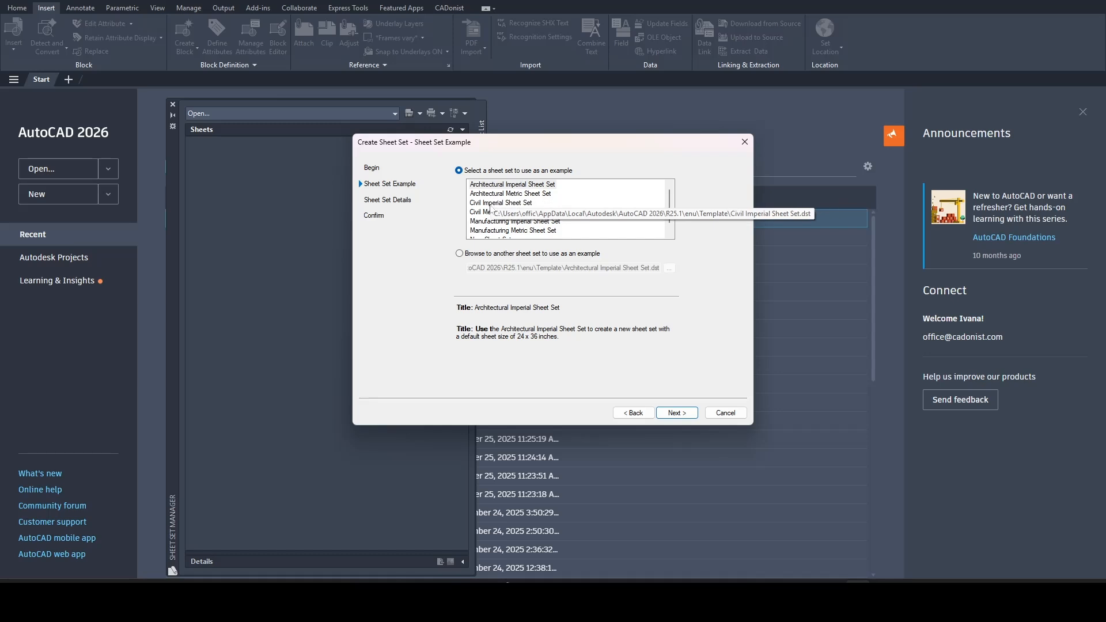
scroll(490, 206, down, 1)
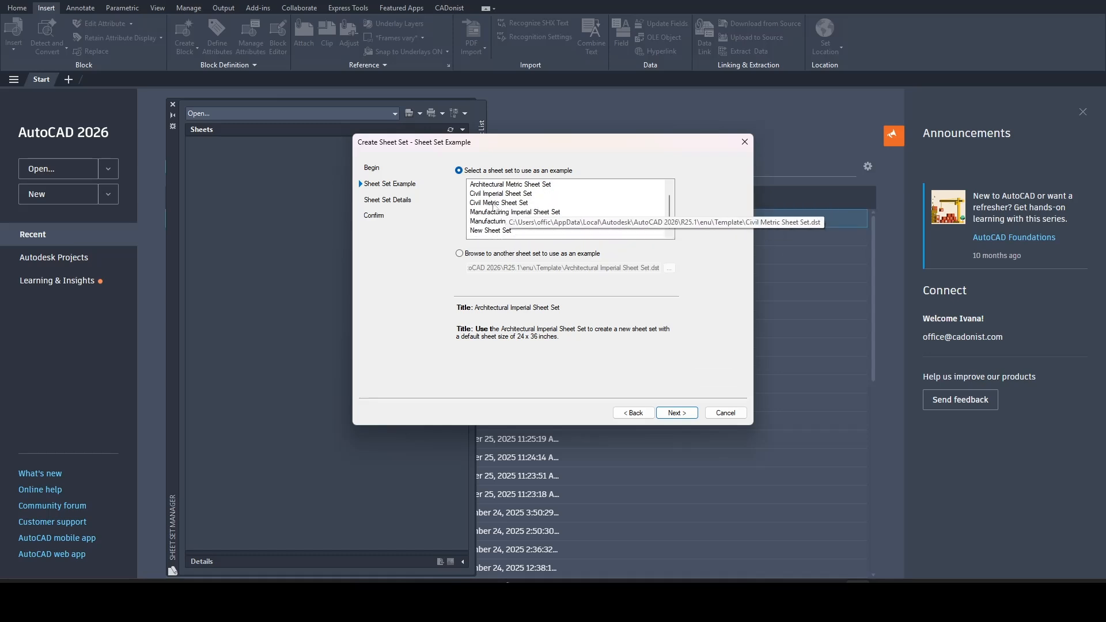
click(476, 232)
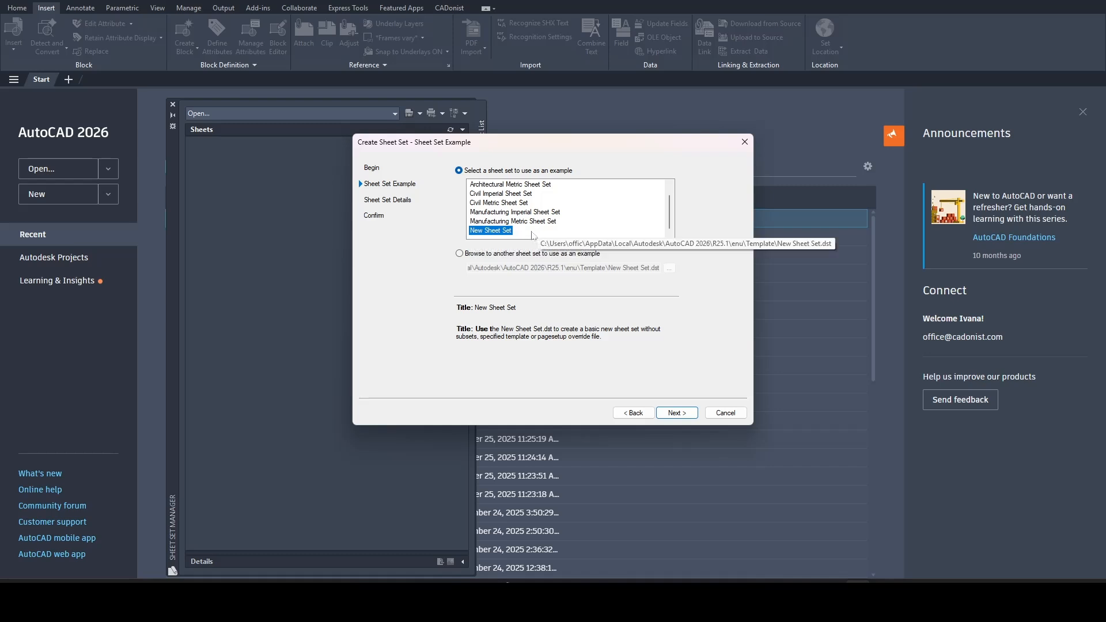
click(677, 413)
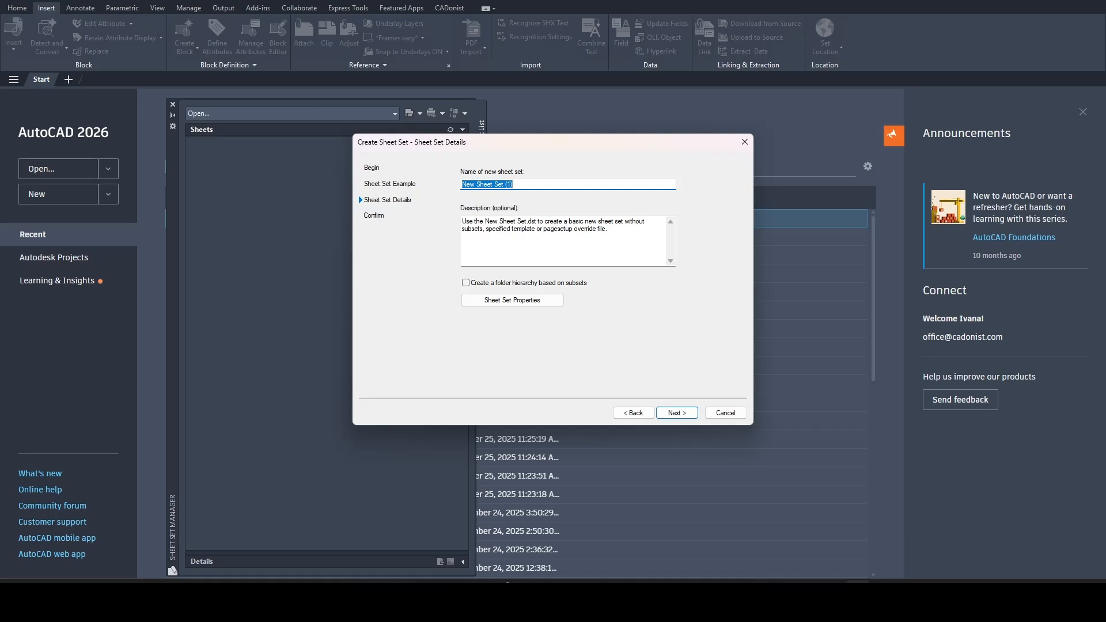
- In the sheet set properties, set the sheet creation template to Layout1 of CADonistIso.dwt
key(Tab)
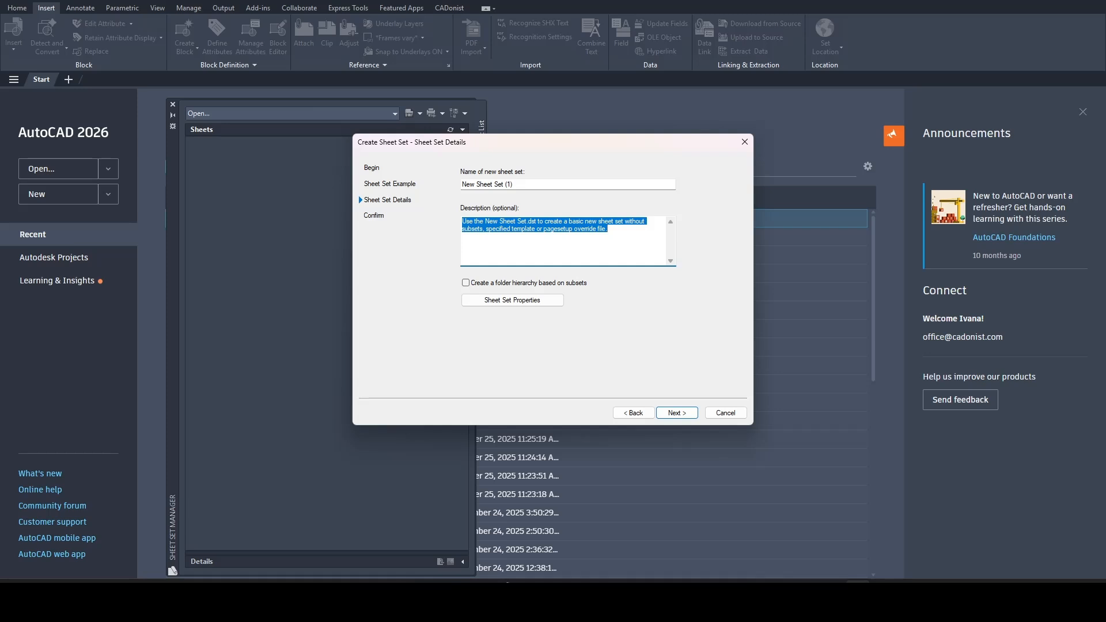
click(508, 302)
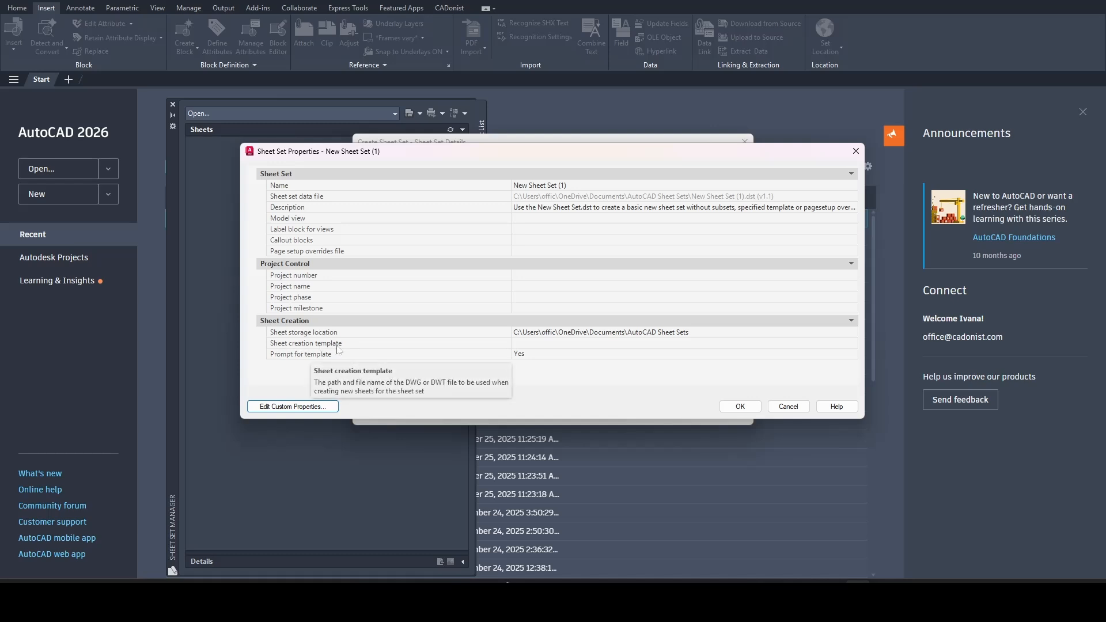
click(544, 344)
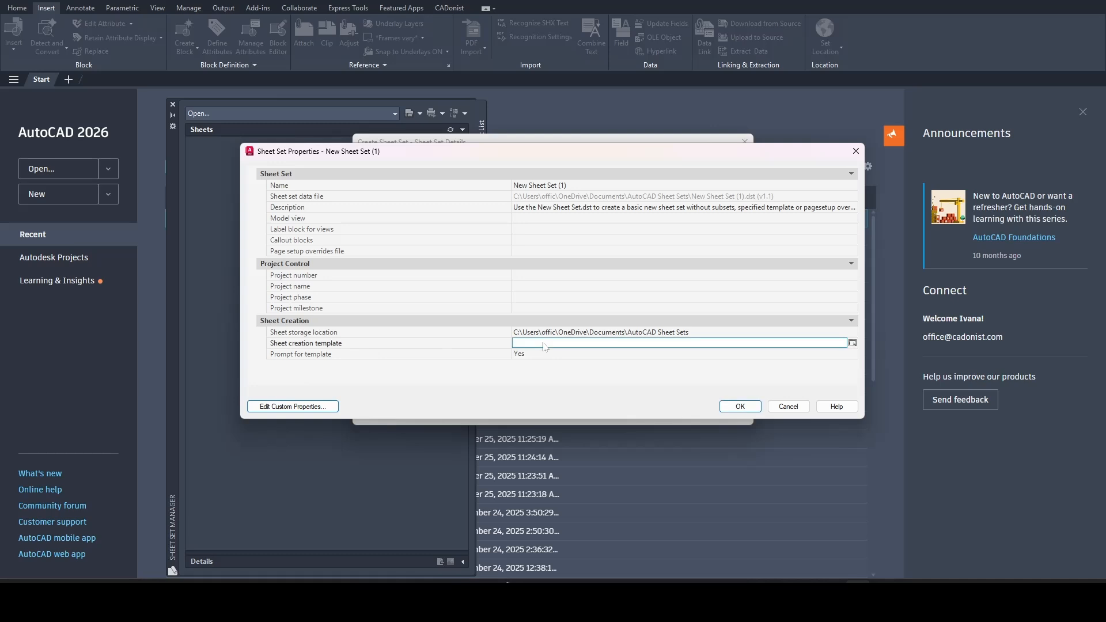
click(853, 344)
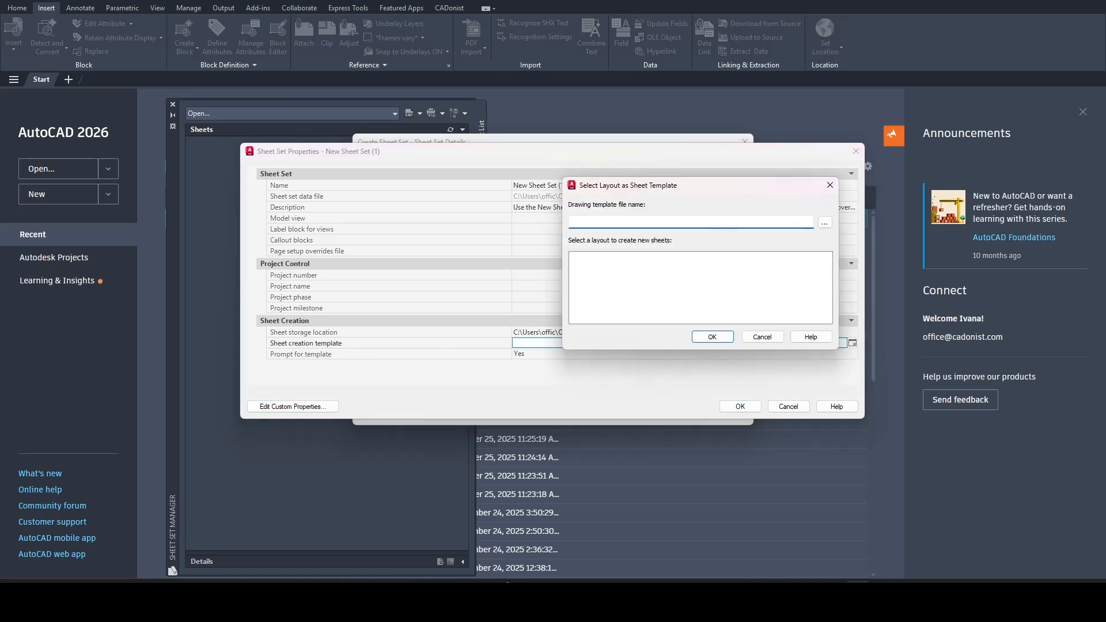
click(825, 222)
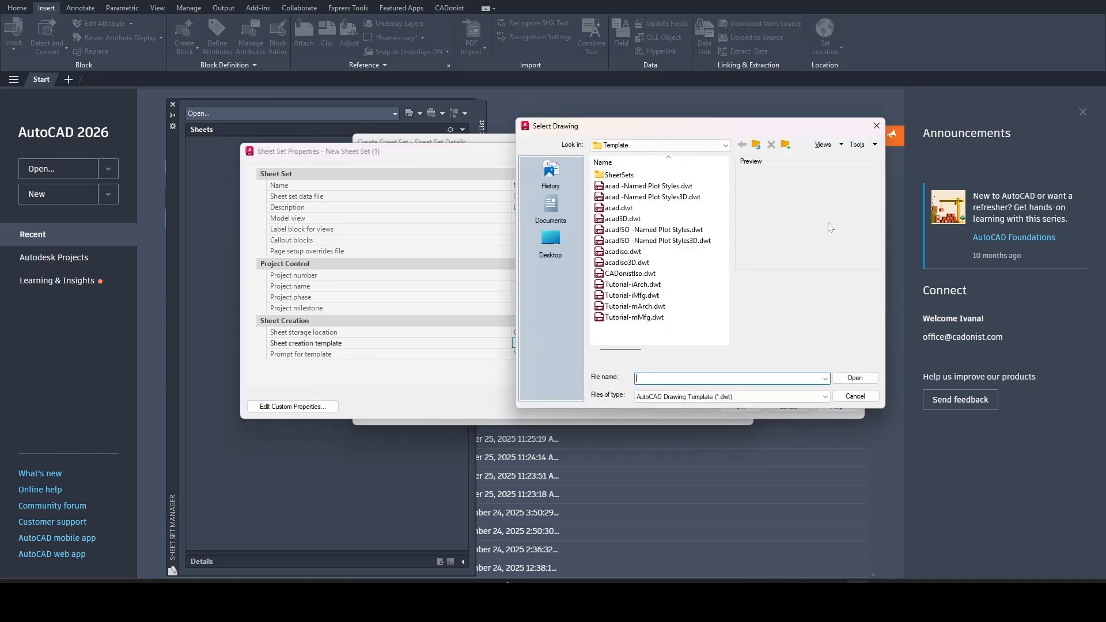
click(630, 274)
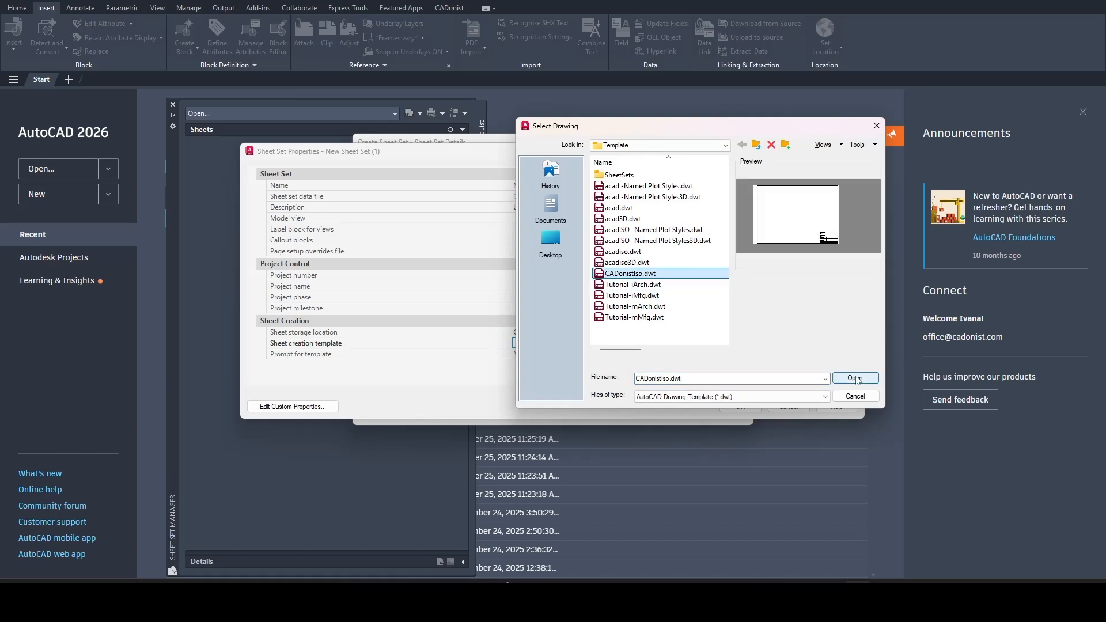
click(855, 378)
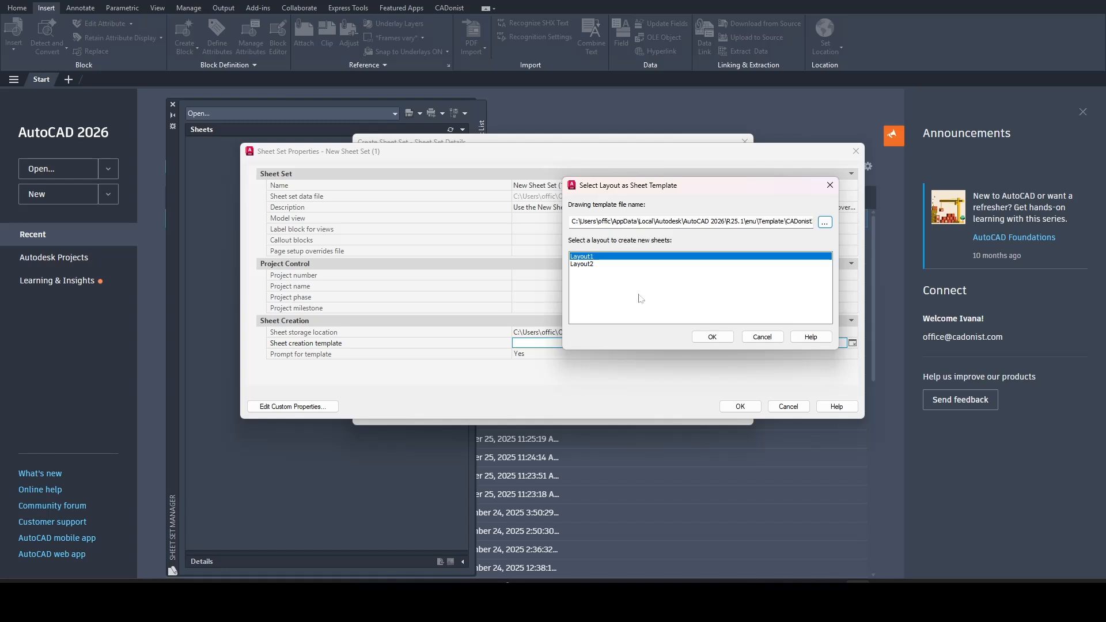
click(715, 338)
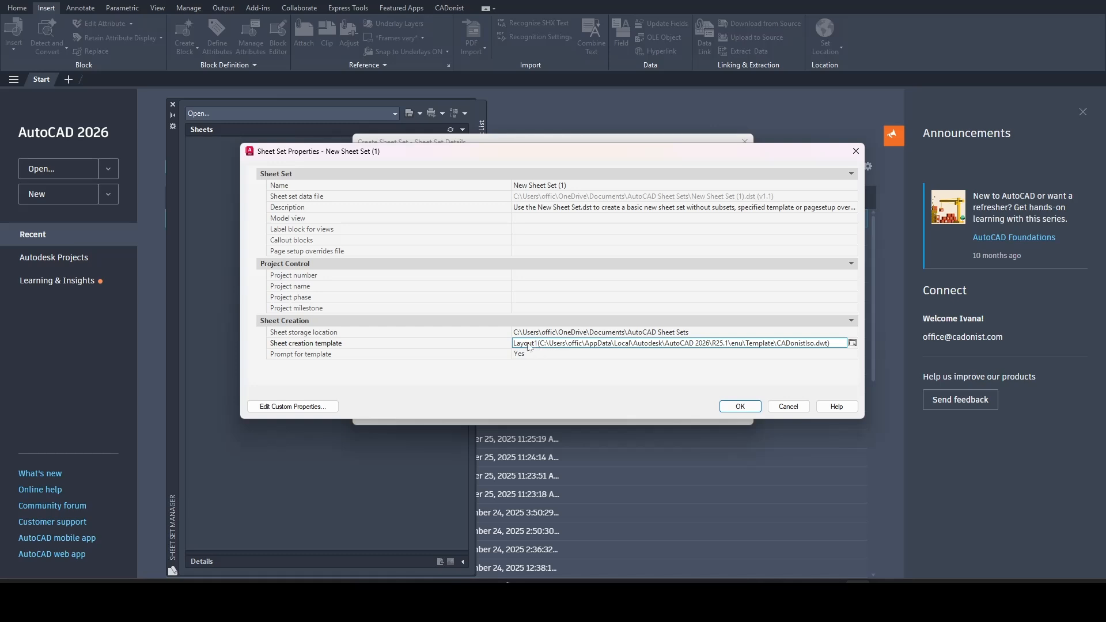
- Turn off the template prompt for new sheets by setting Prompt for template to No
click(526, 355)
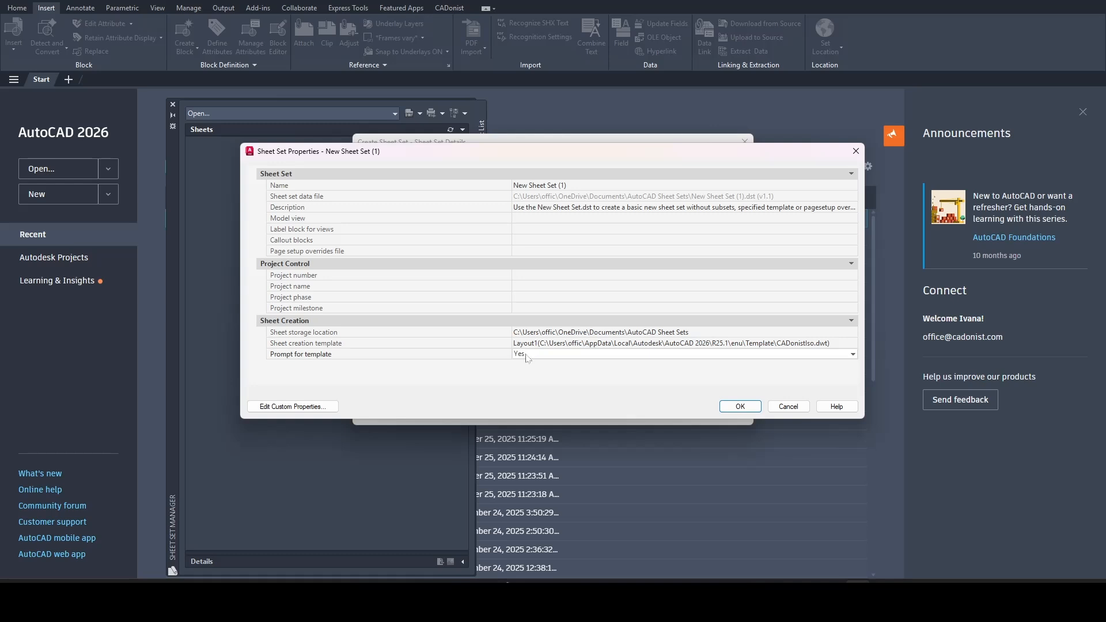
click(526, 356)
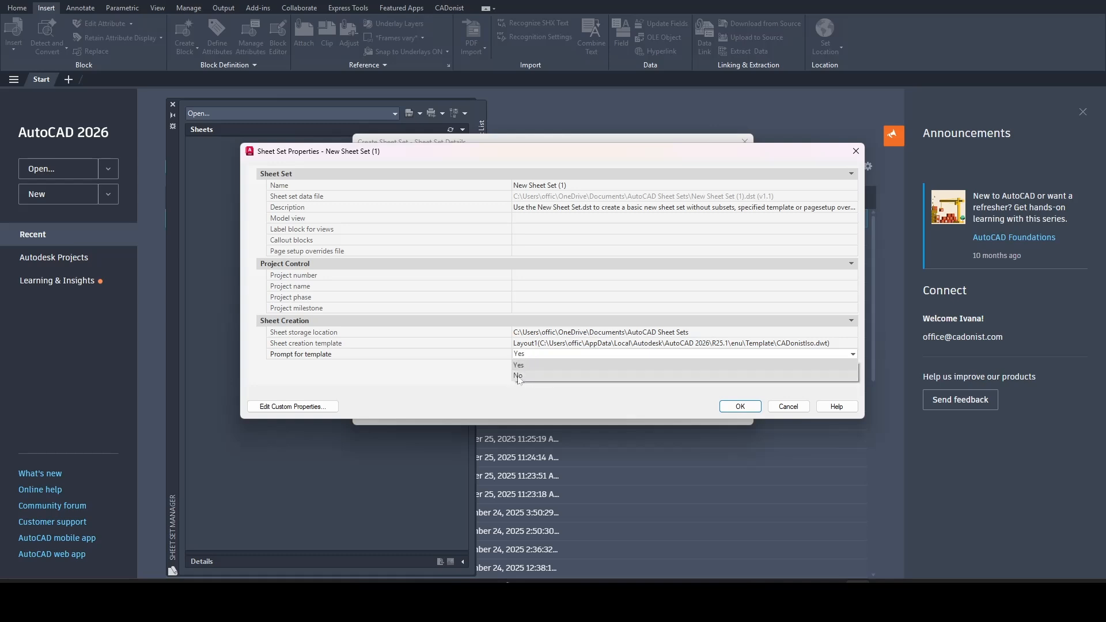
click(518, 376)
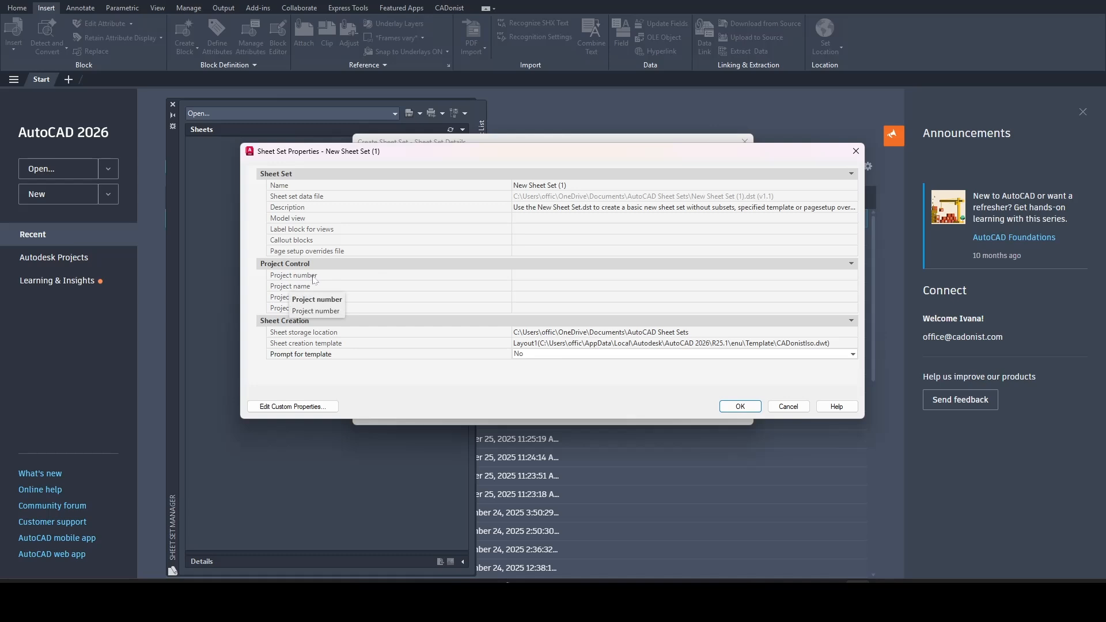
- Set the sheet set's project number to 10002 and its project name to "Sheet set manager demo"
click(540, 279)
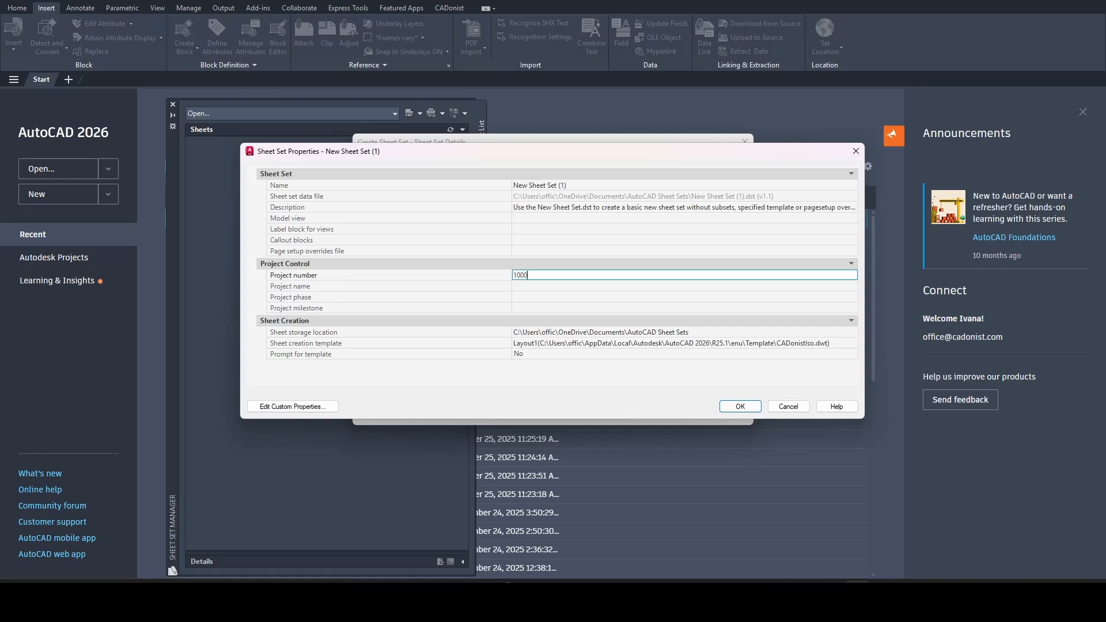
click(521, 289)
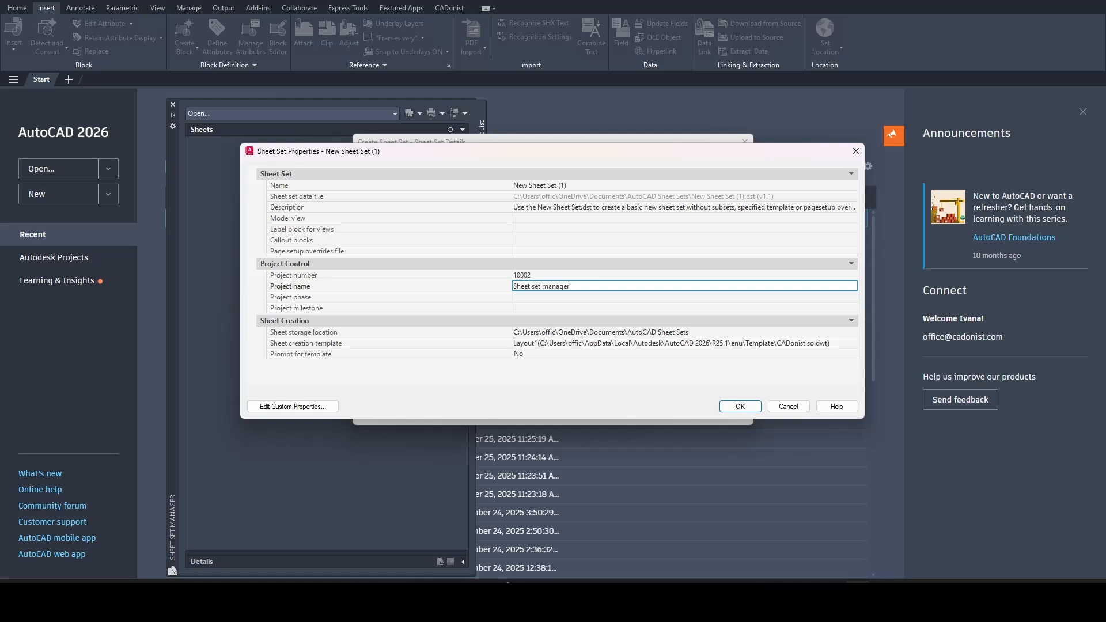
click(525, 299)
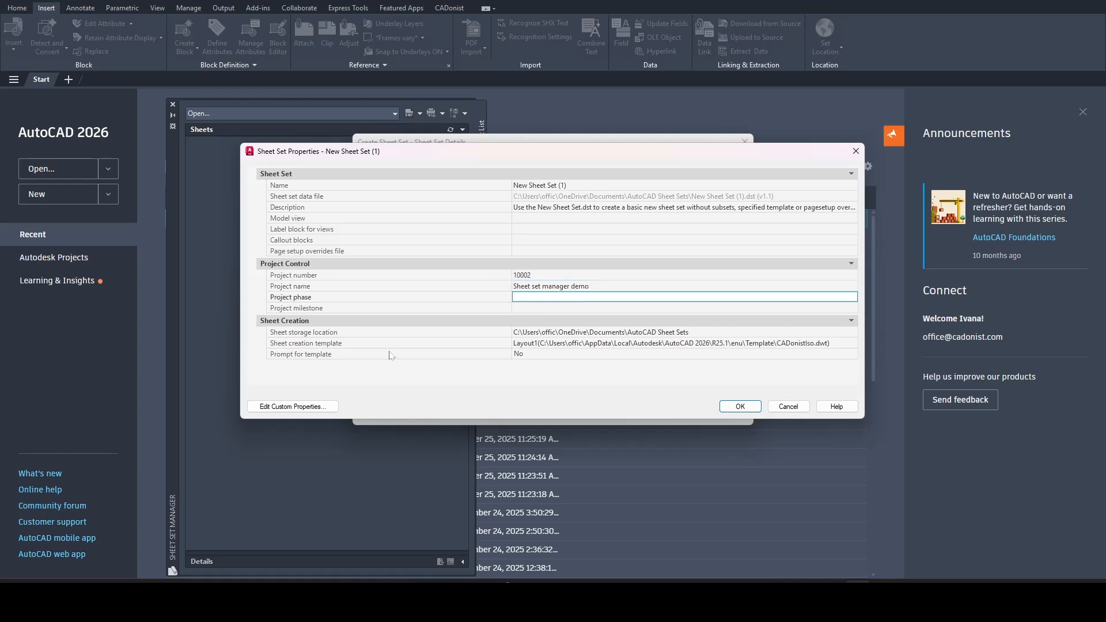
- Add a custom property named Created_date with default value 1.1.2026, owned by the sheet
click(283, 407)
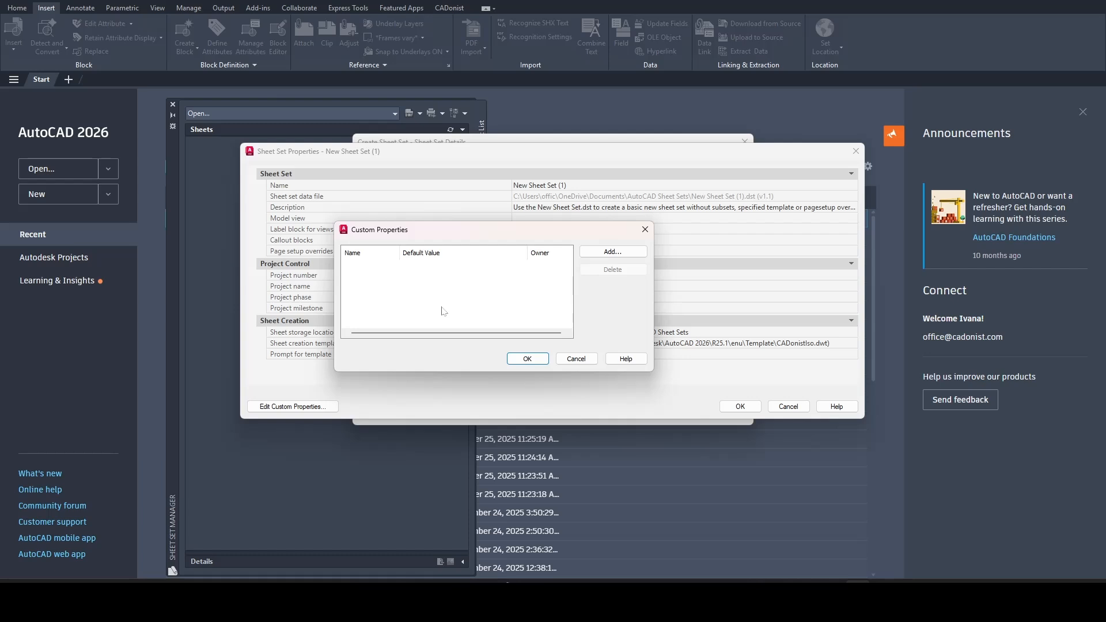
click(609, 254)
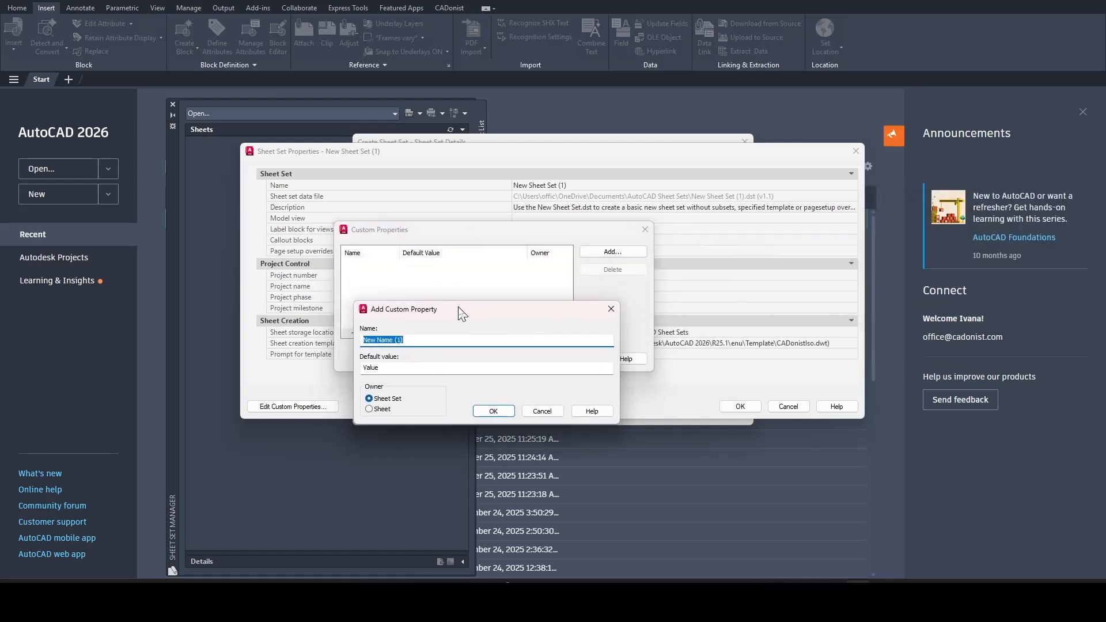
text(Created_date)
click(380, 367)
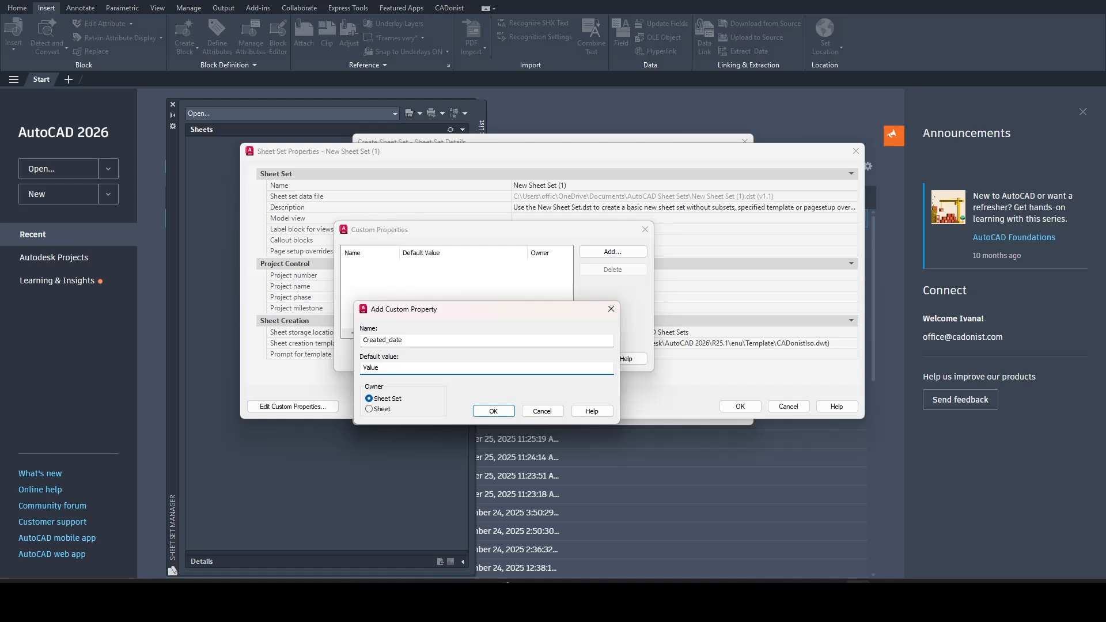
drag(376, 368, 338, 371)
text(1.1.2026)
click(370, 410)
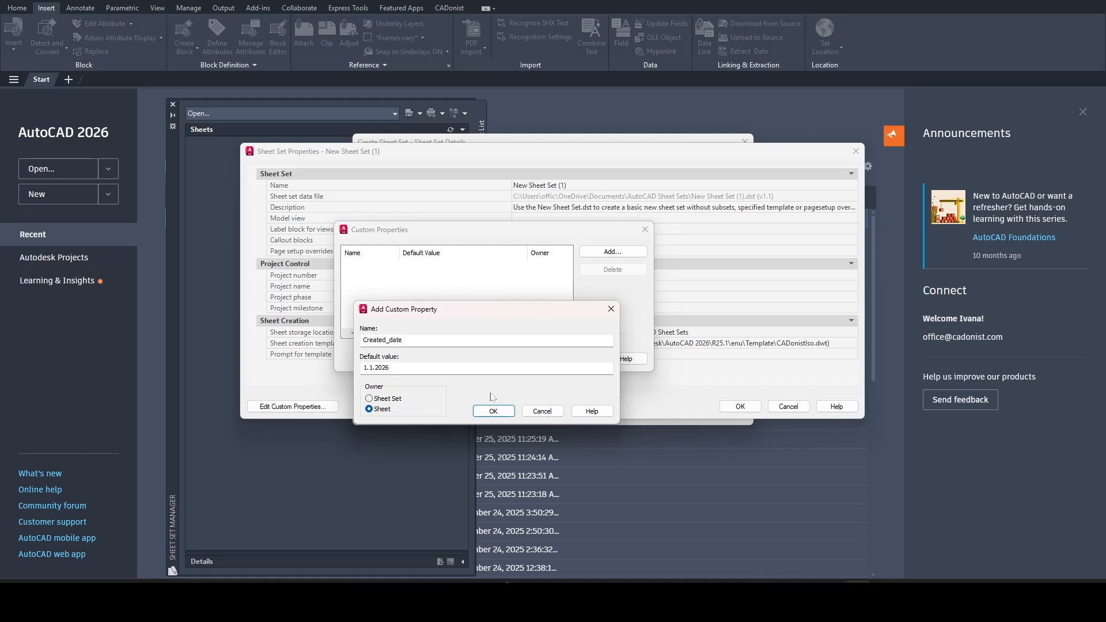
click(496, 412)
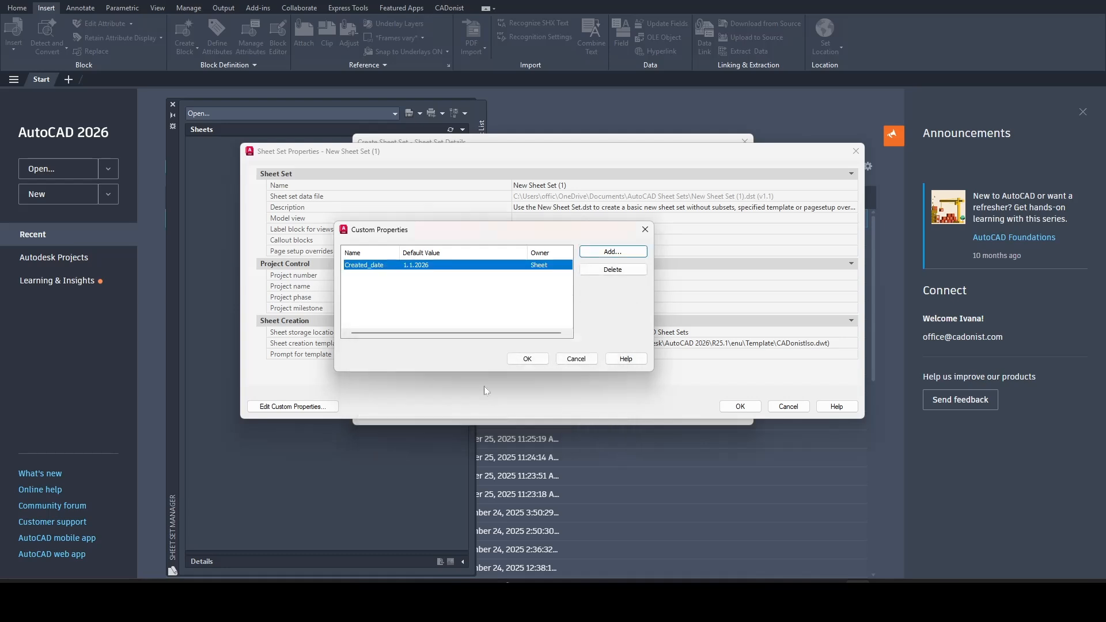
- Add a sheet-owned custom property named Created_by with the default value CADonist
click(615, 253)
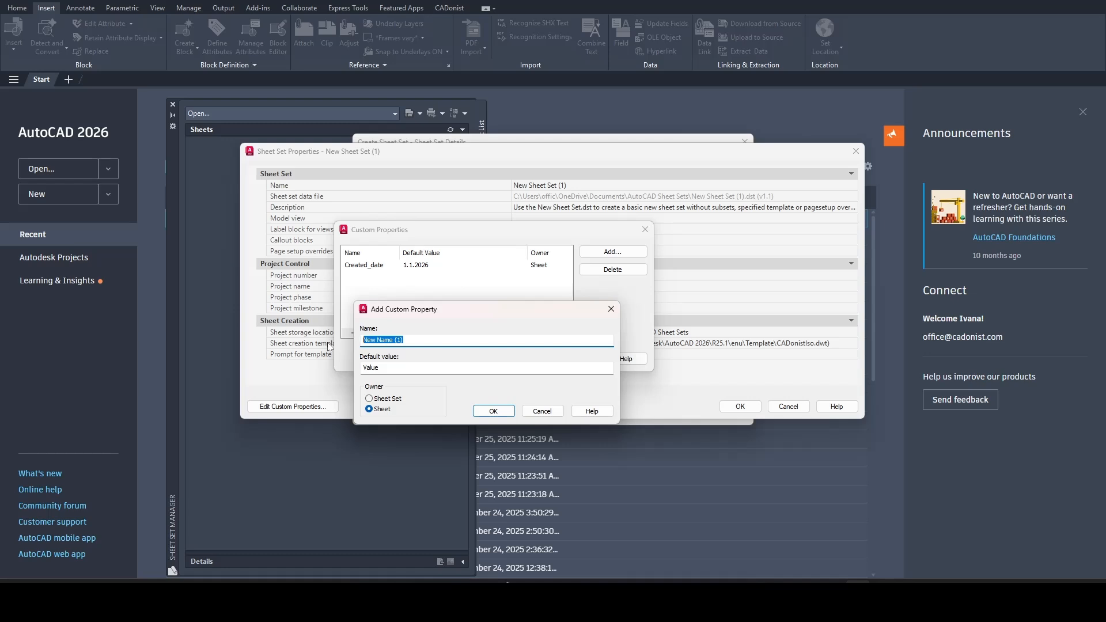
text(Created_by)
key(Tab)
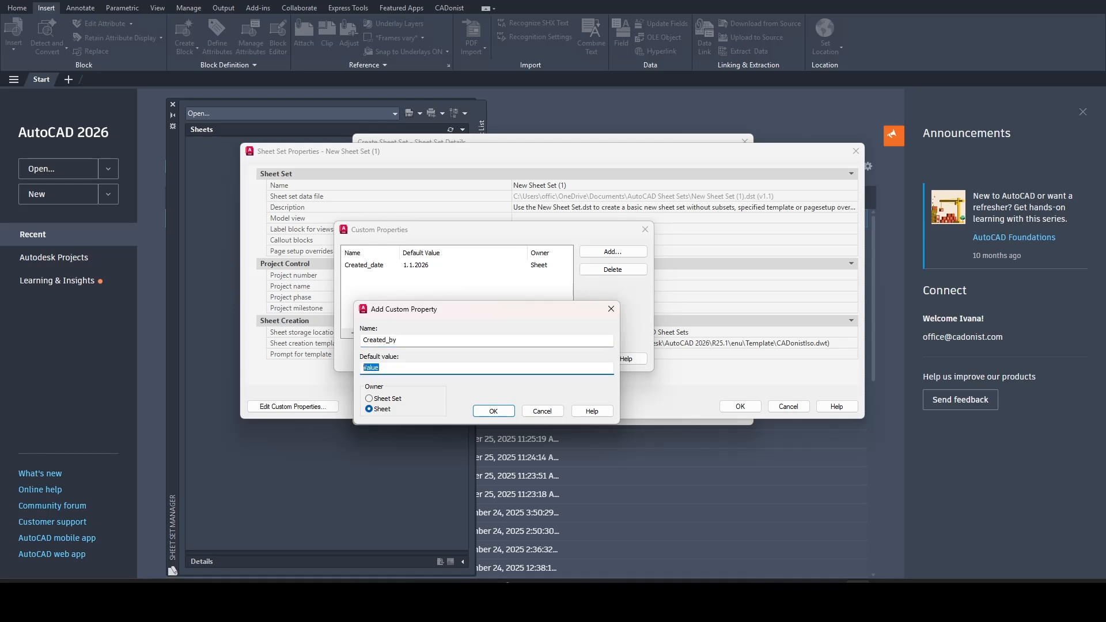
text(CADonist)
click(497, 412)
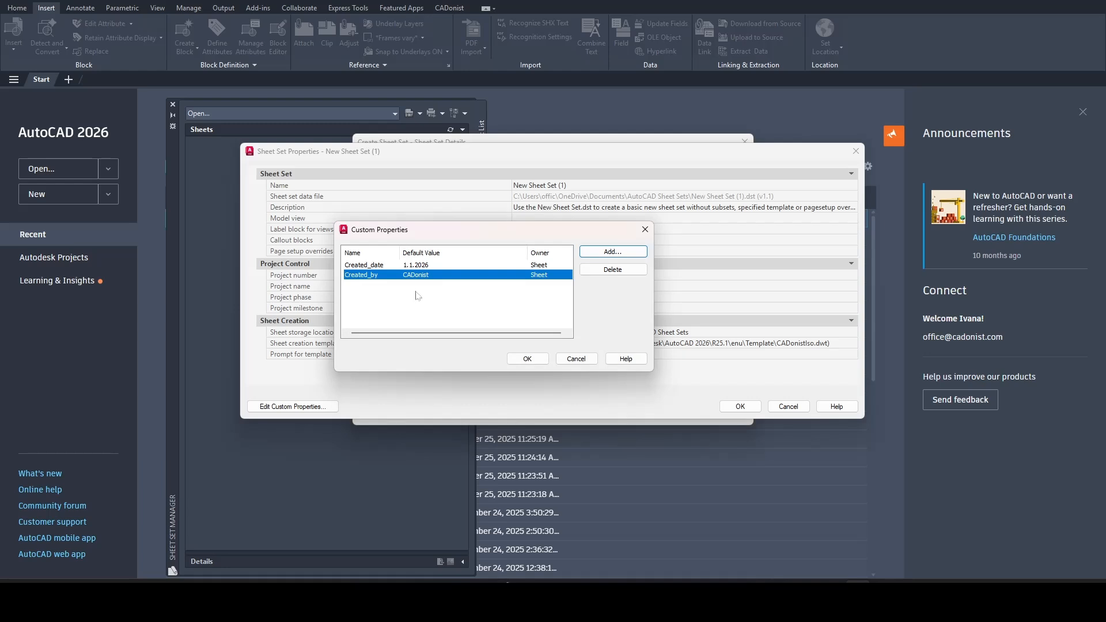
- Add a sheet-owned custom property named Checked_date with the default value 1.1.2026
click(602, 253)
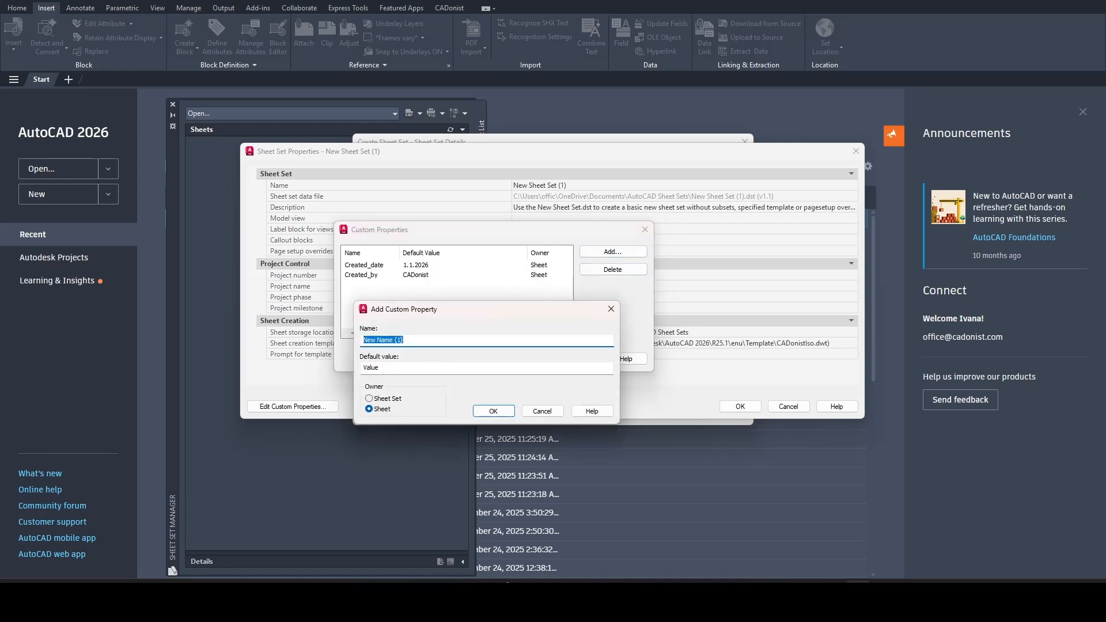
text(Checked_date)
key(Tab)
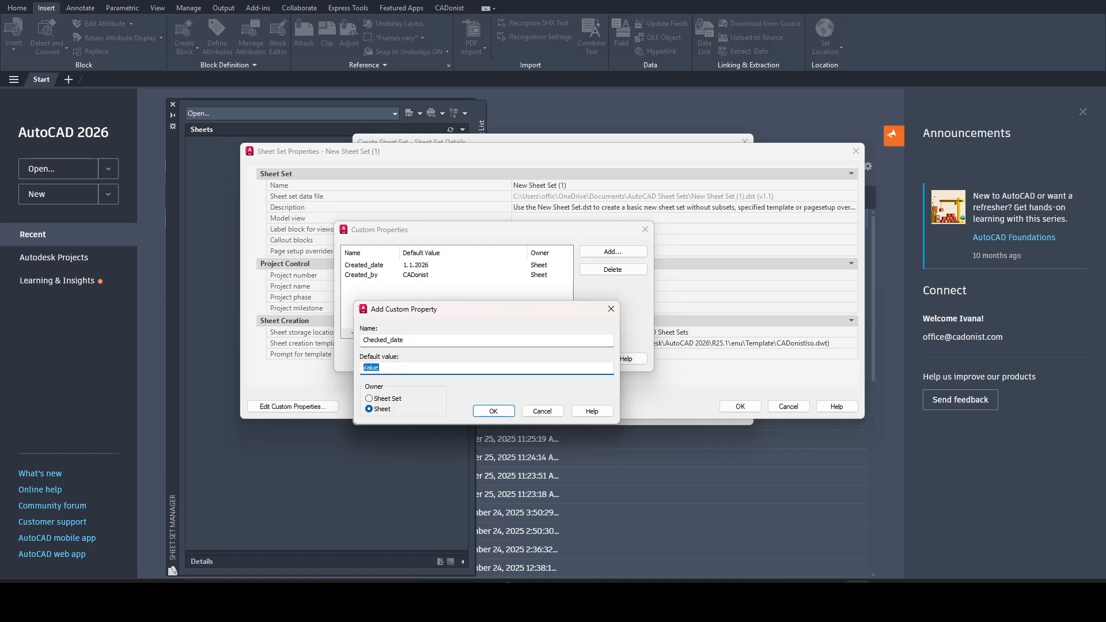
text(1.1.2026)
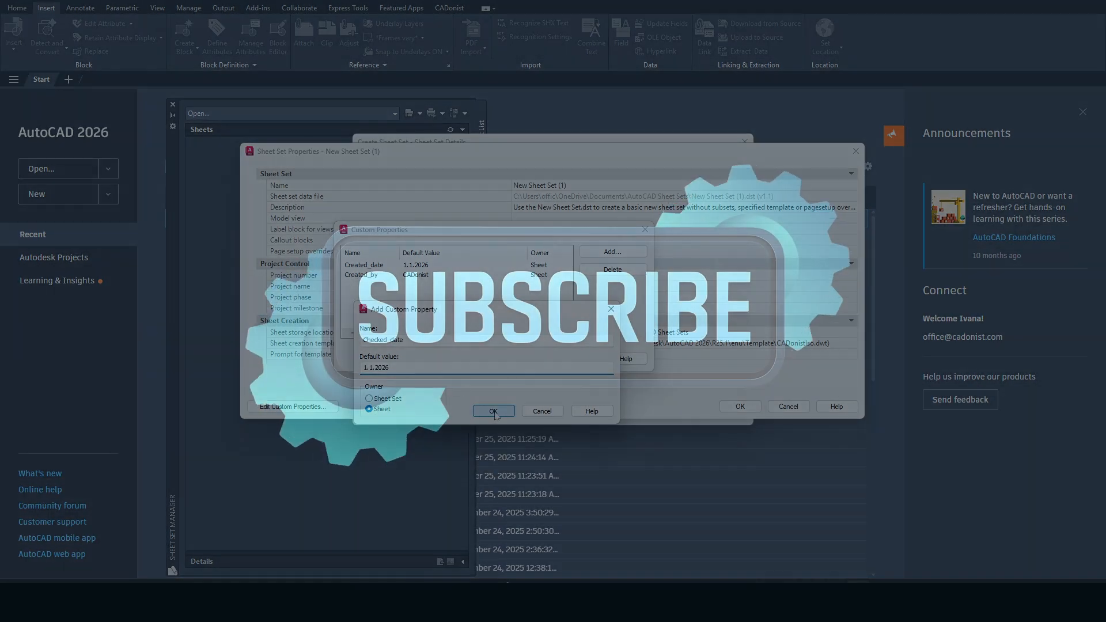
click(492, 411)
- Add a sheet-owned custom property named Checked_by with default value CADonist and accept the custom property list
click(606, 253)
text(Checke)
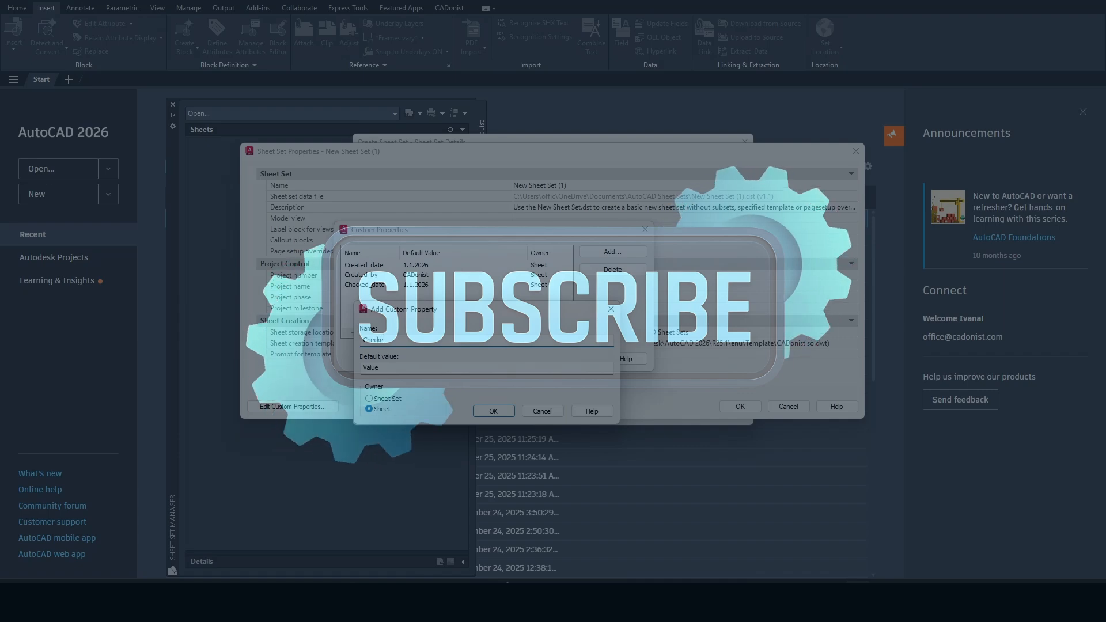
text(d_by)
key(Tab)
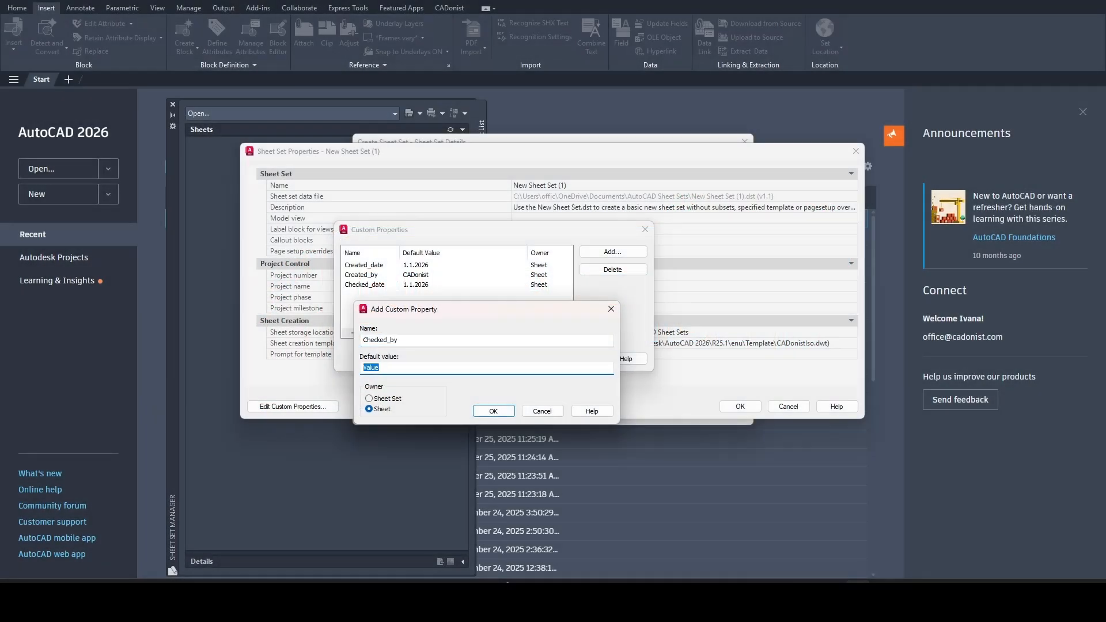
text(CADonist)
click(491, 412)
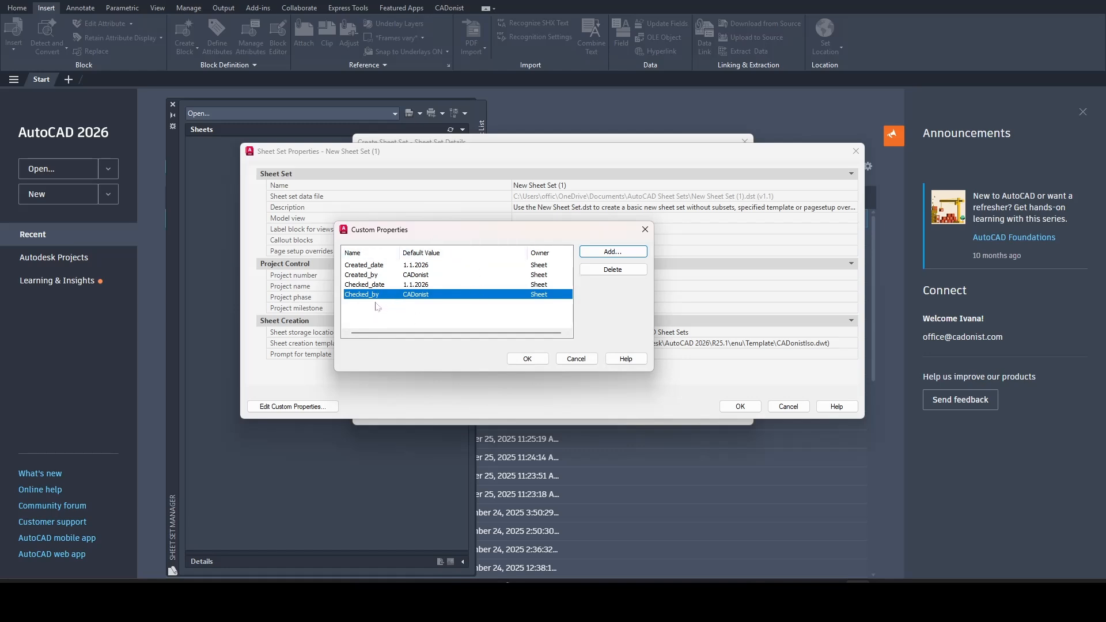
click(528, 359)
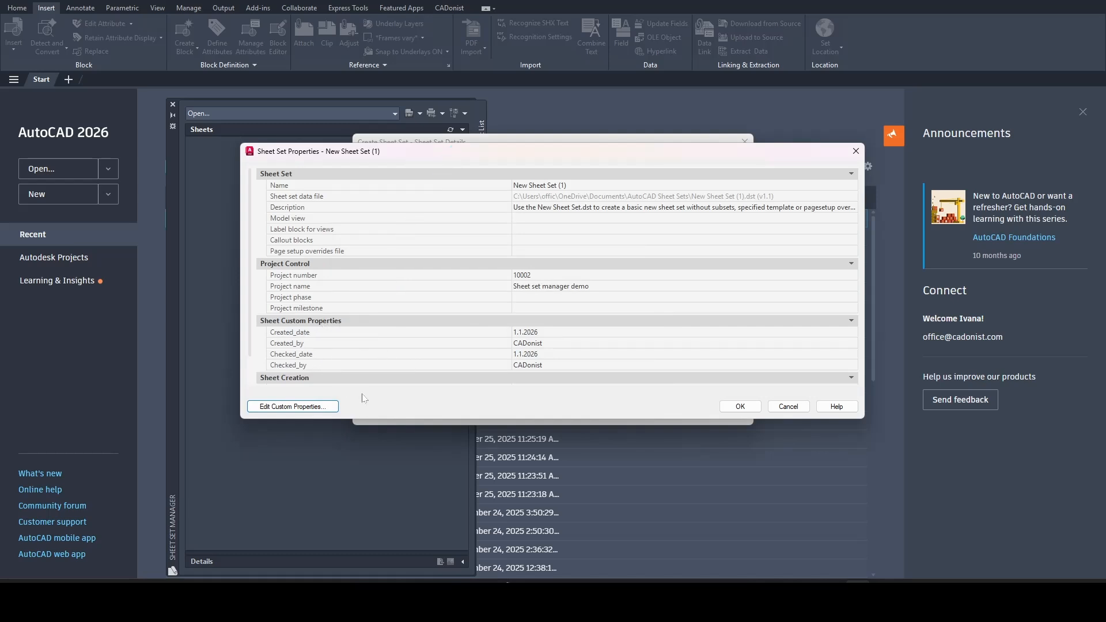
- Accept the sheet set properties and finish creating the sheet set New Sheet Set (1)
mouse_move(389, 419)
mouse_down()
mouse_move(388, 521)
mouse_move(395, 472)
mouse_move(395, 484)
mouse_up()
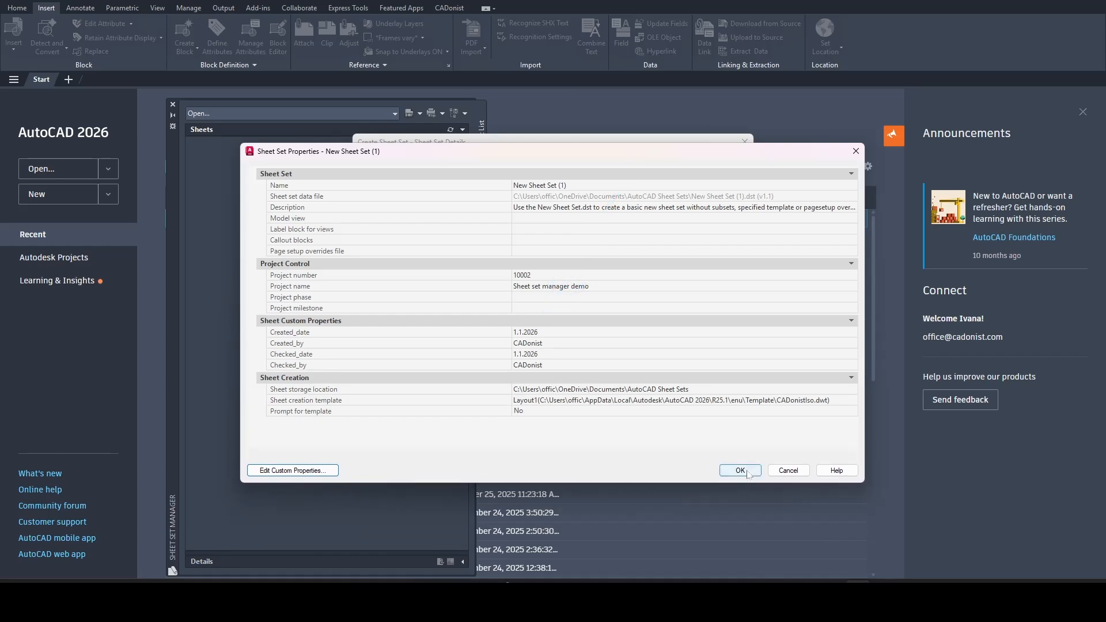
click(740, 471)
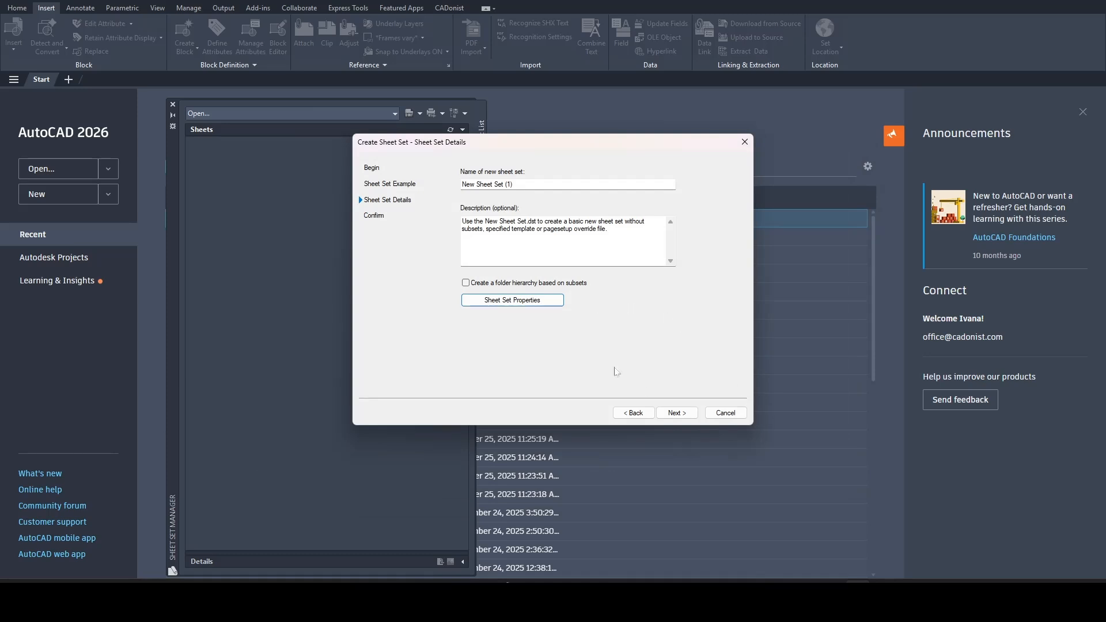
click(677, 414)
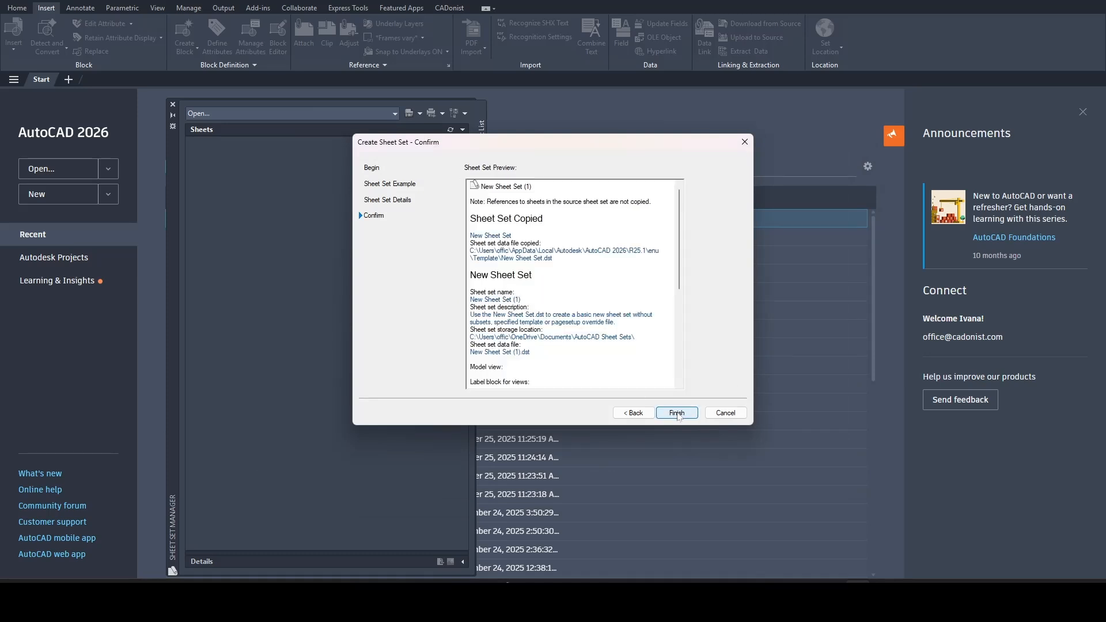
click(677, 413)
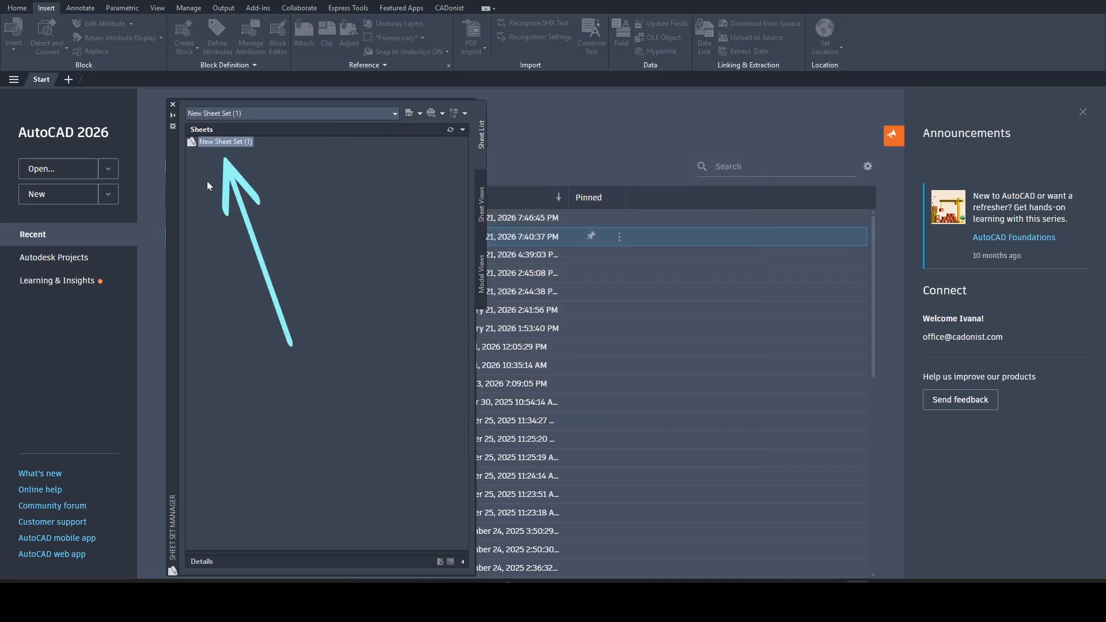
mouse_move(203, 143)
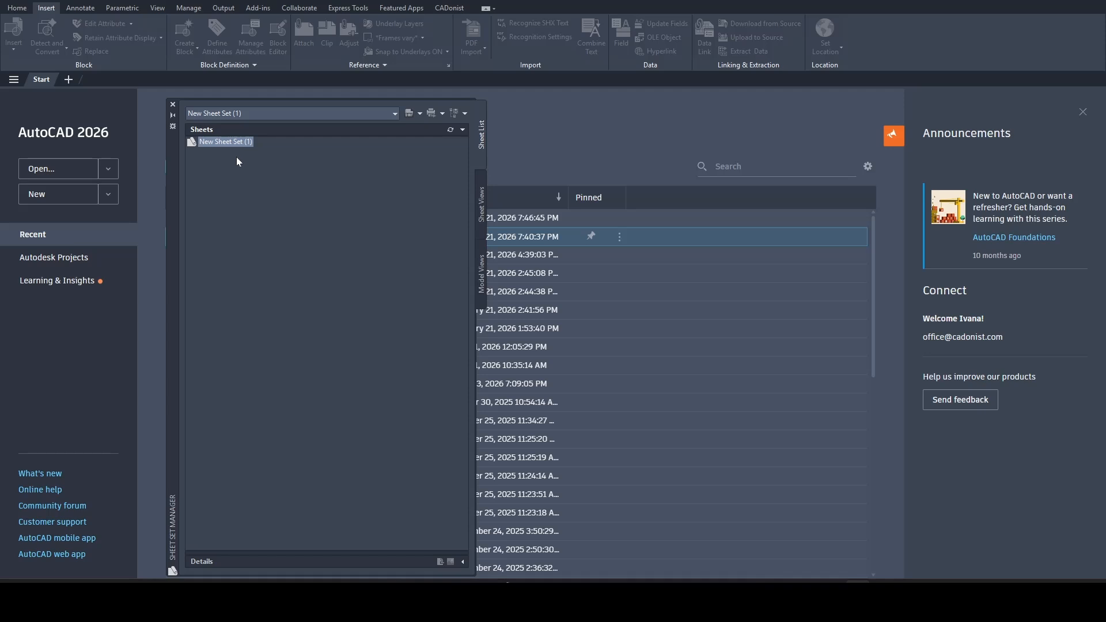
right_click(219, 143)
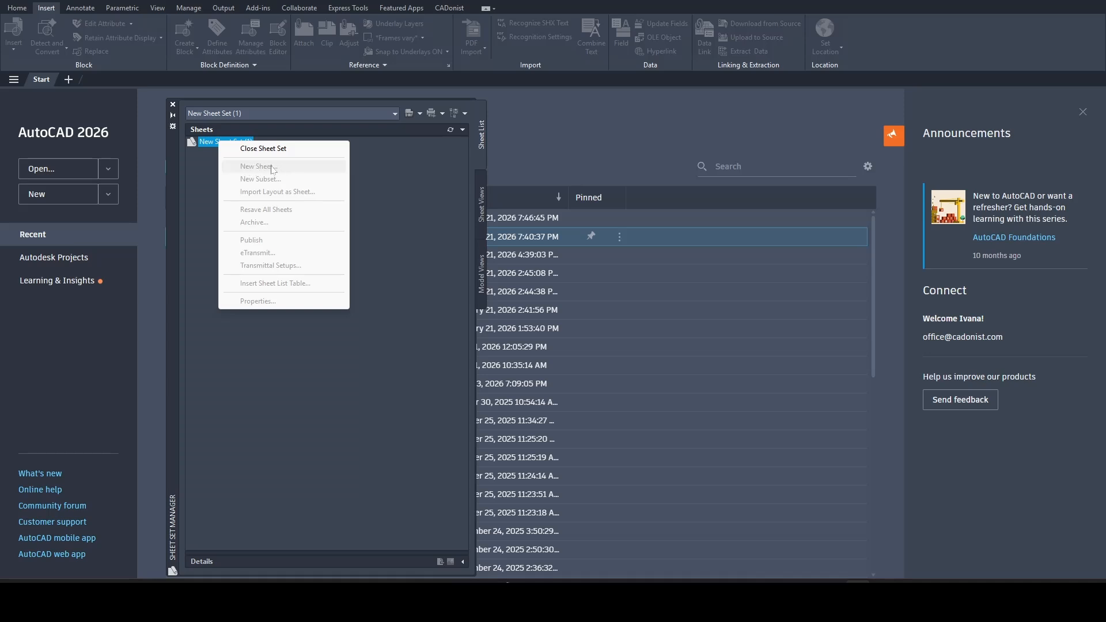
click(206, 186)
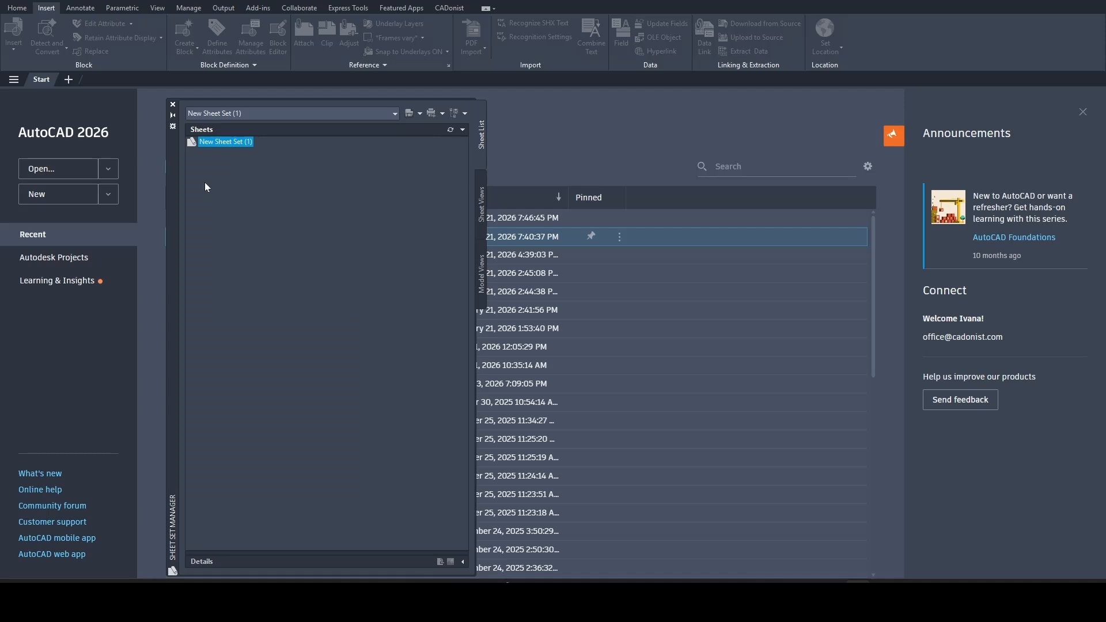
- Start a new drawing and add sheet number 1 titled Test to New Sheet Set (1), replacing the existing drawing file
click(69, 80)
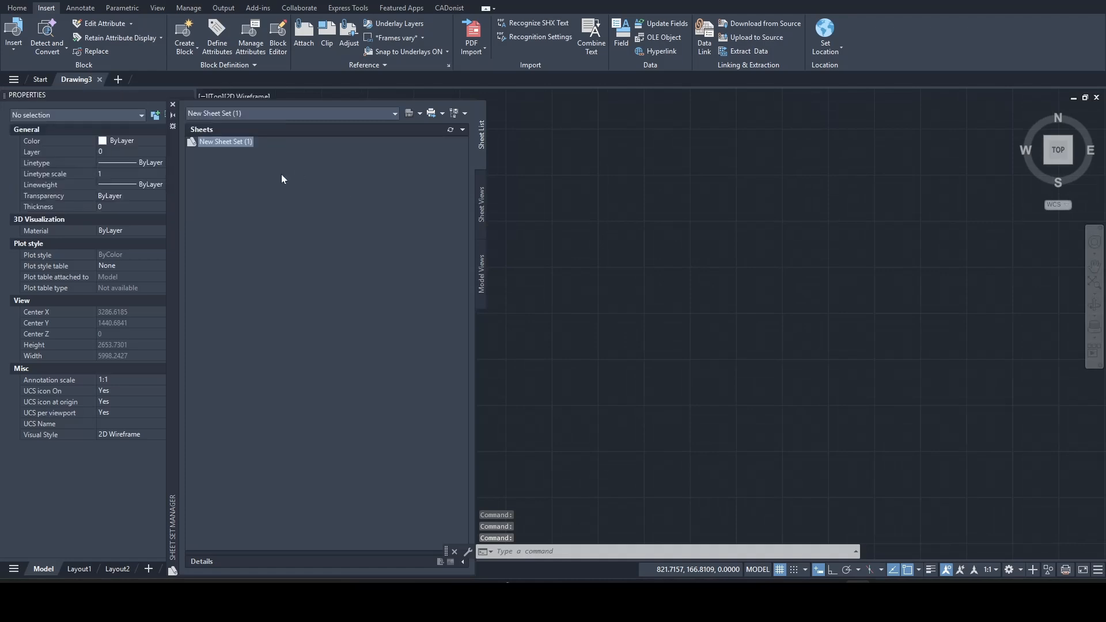
drag(176, 181, 253, 180)
right_click(298, 140)
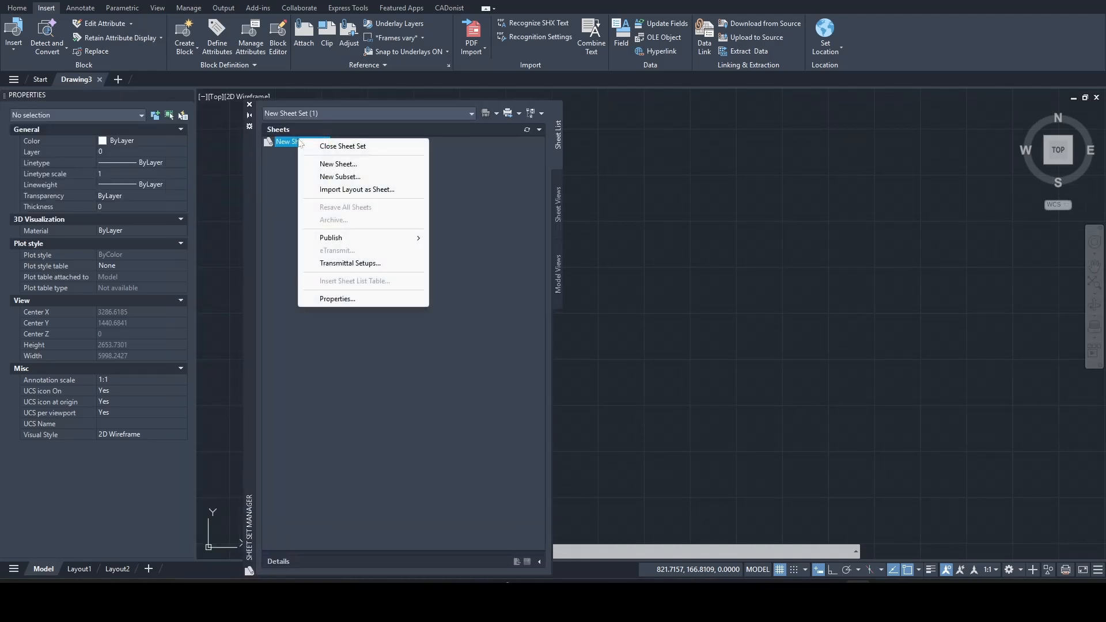
click(345, 164)
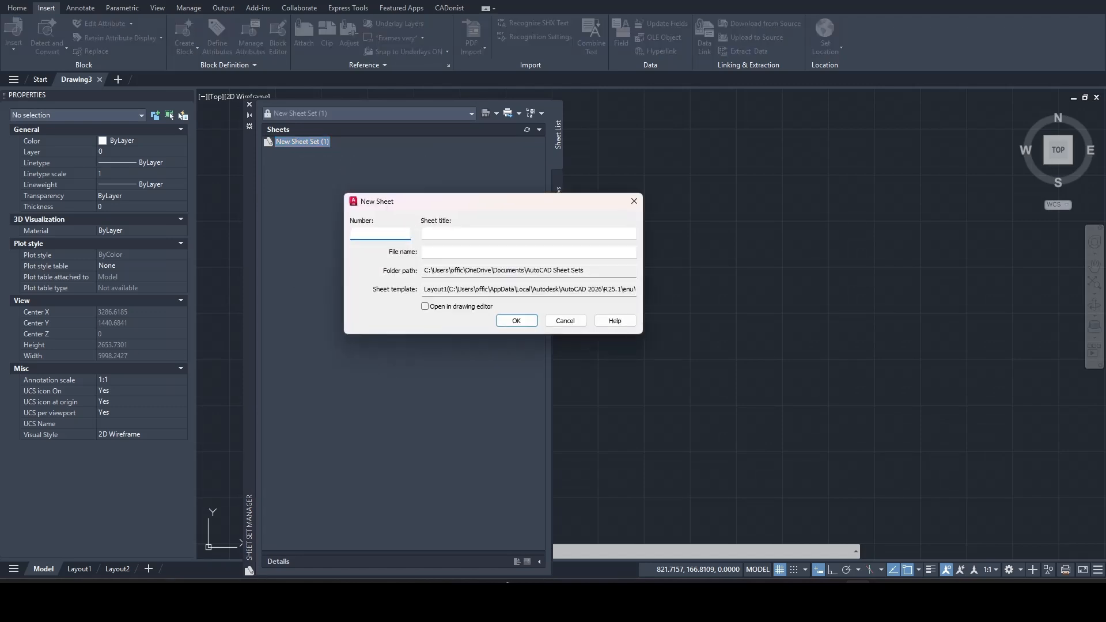
text(1)
key(Tab)
click(518, 322)
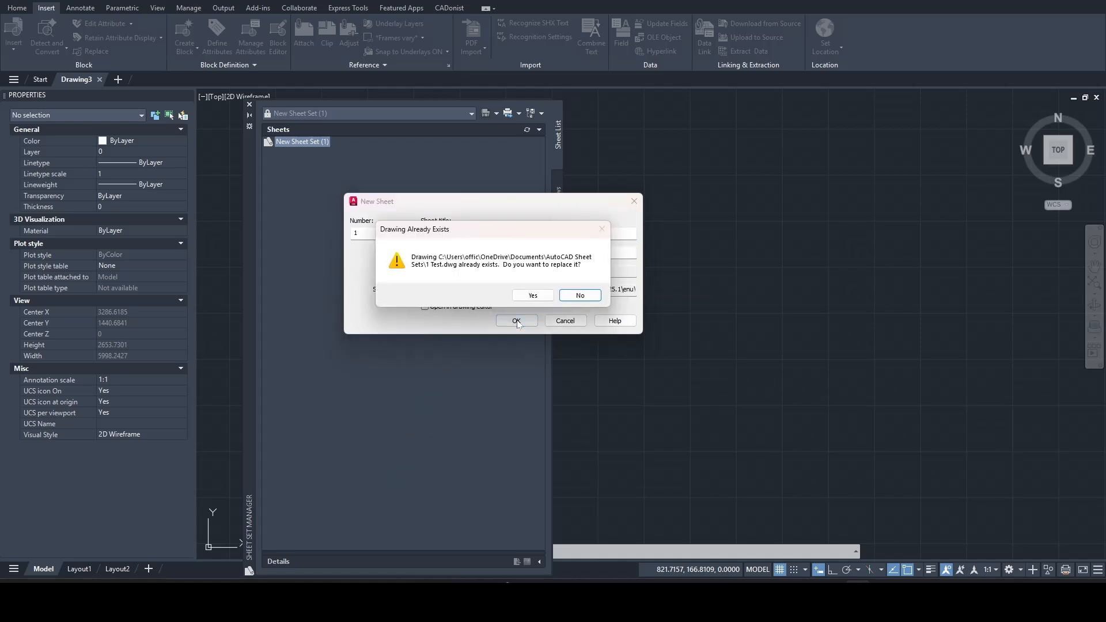
click(533, 296)
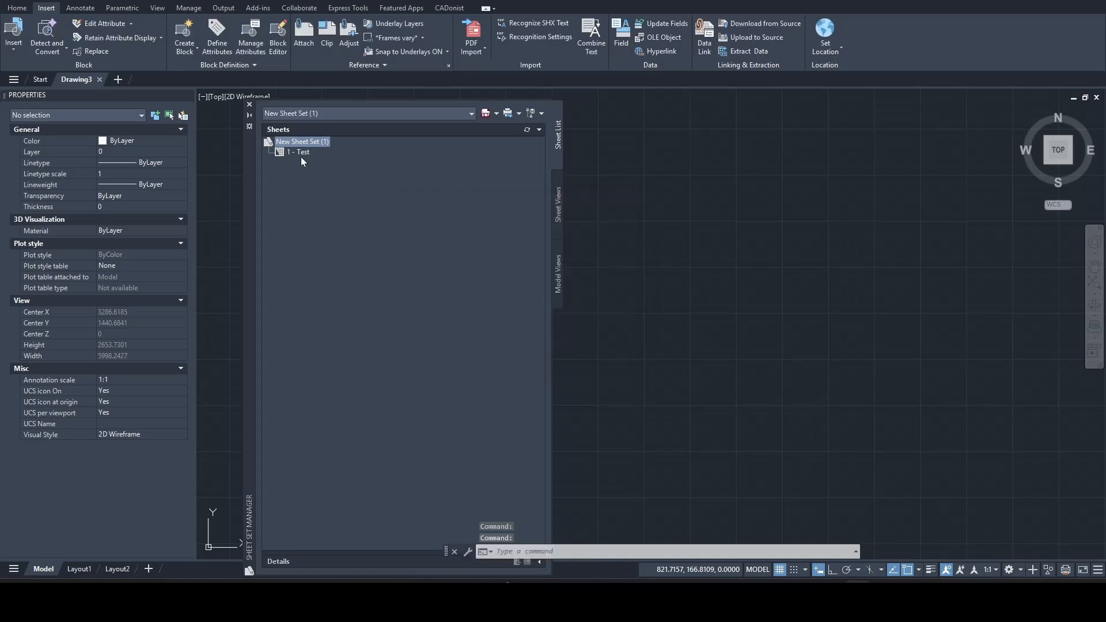
- Open the sheet 1 - Test from the sheet set and move the Sheet Set Manager clear of the title block
mouse_move(287, 151)
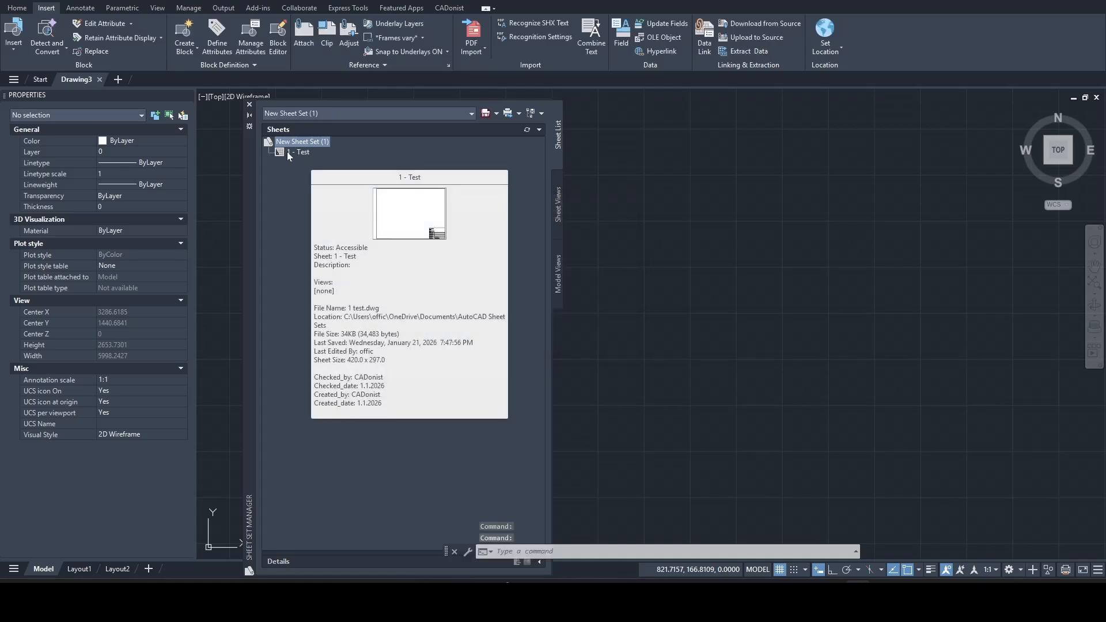
click(302, 153)
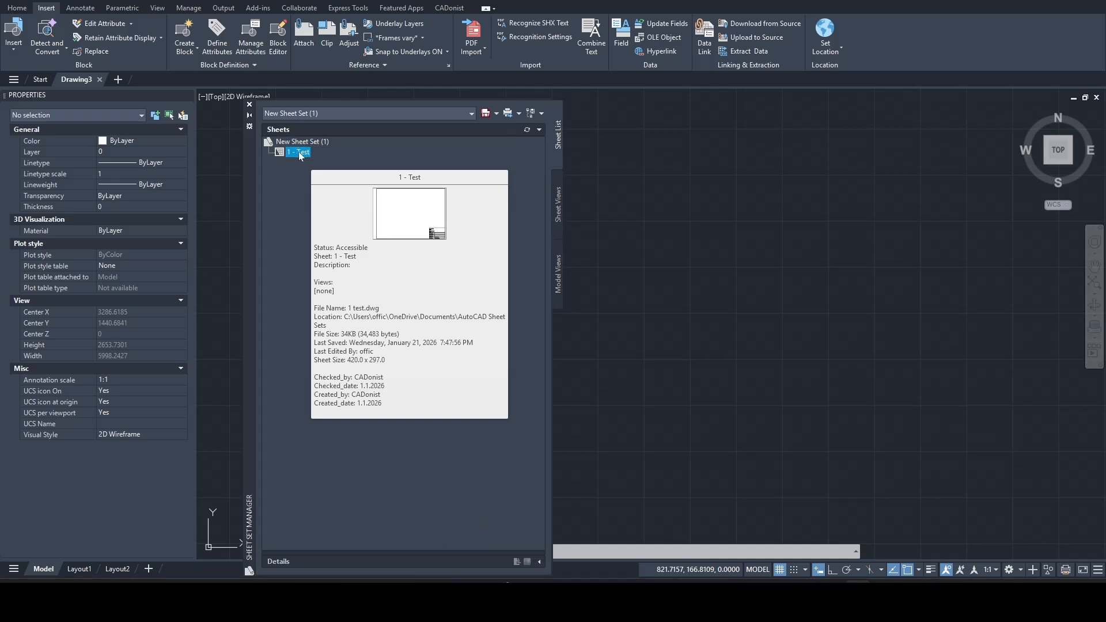
double_click(299, 153)
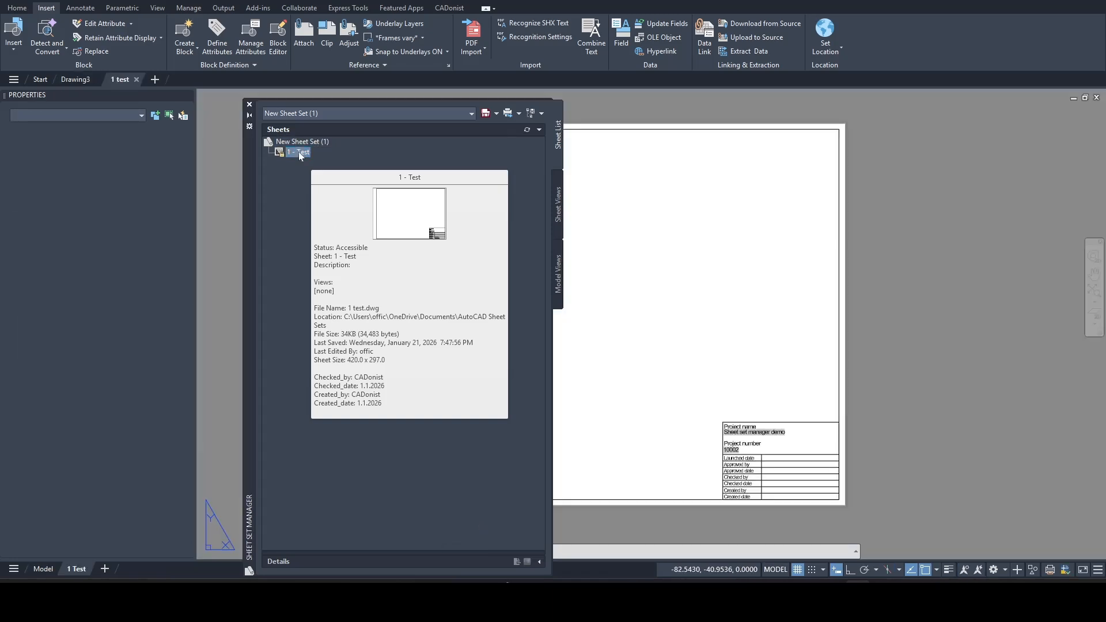
drag(249, 155, 872, 148)
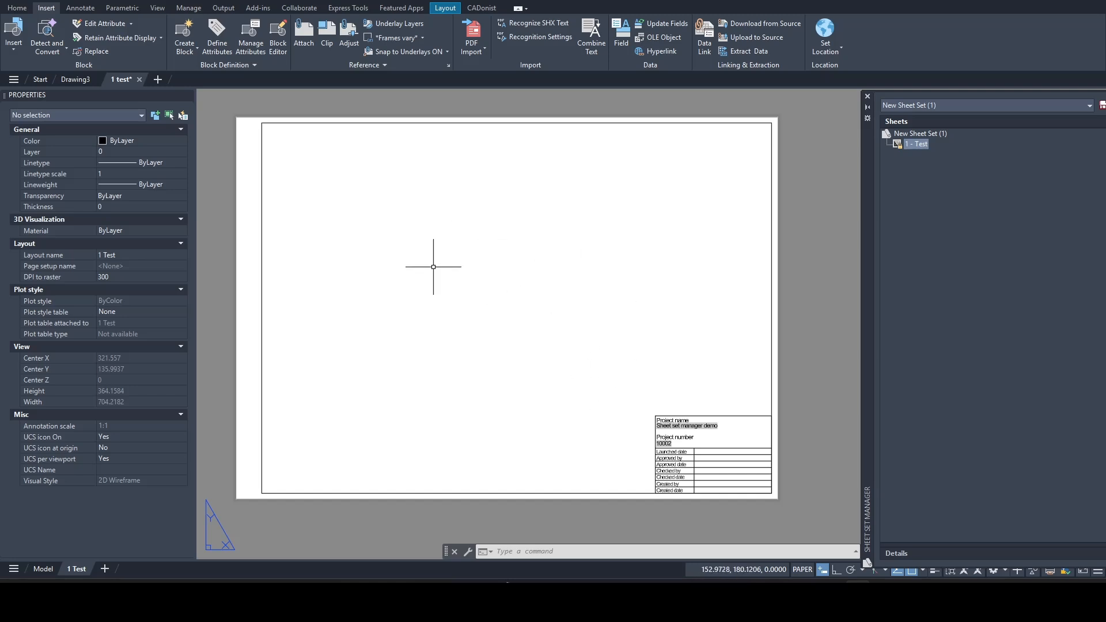
- Set the Y position of the project name field text in the title block to 54
scroll(698, 438, up, 4)
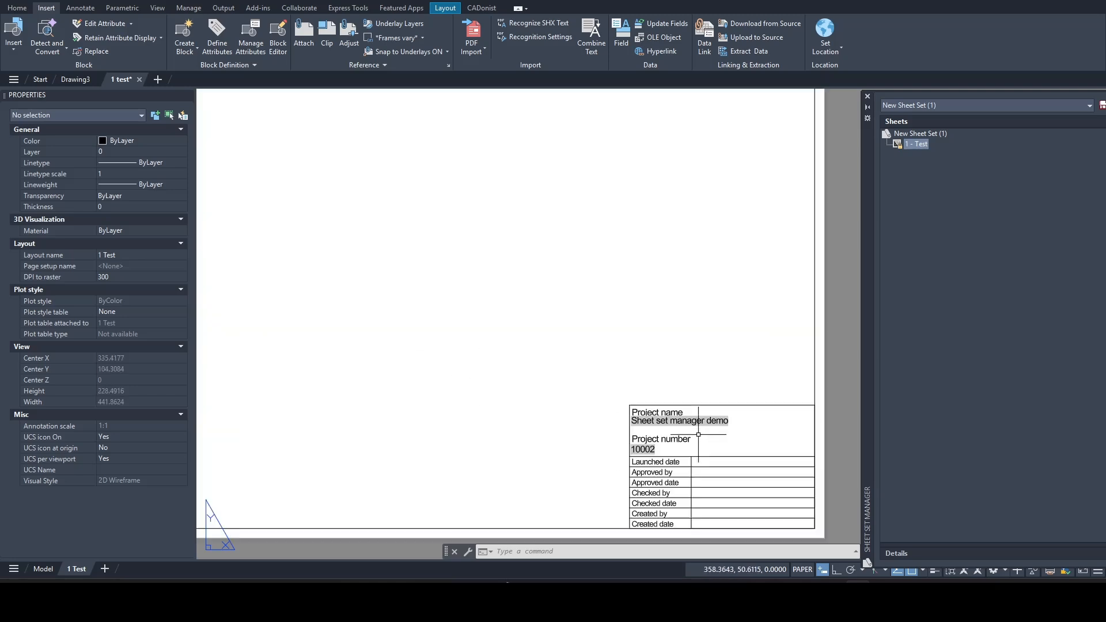
middle_drag(734, 440, 566, 319)
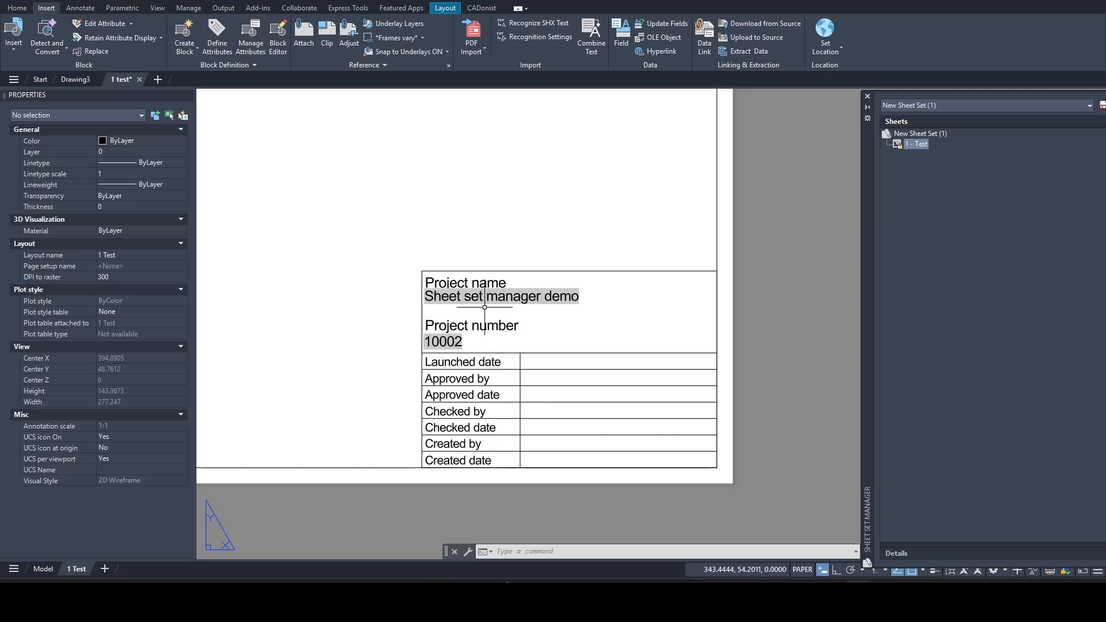
scroll(473, 306, up, 2)
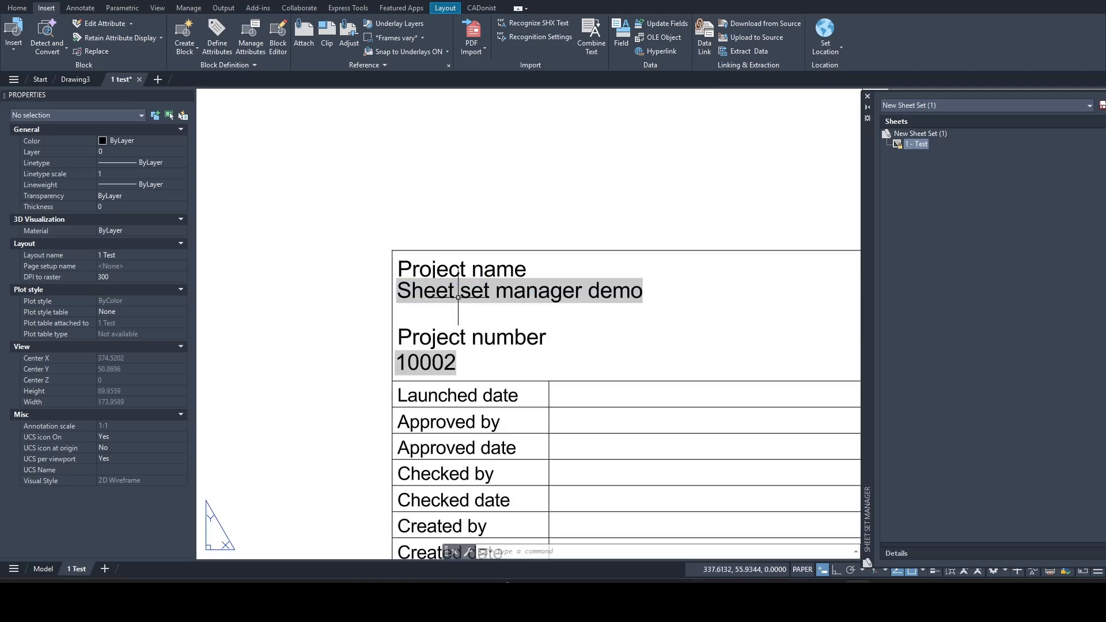
click(458, 304)
click(457, 302)
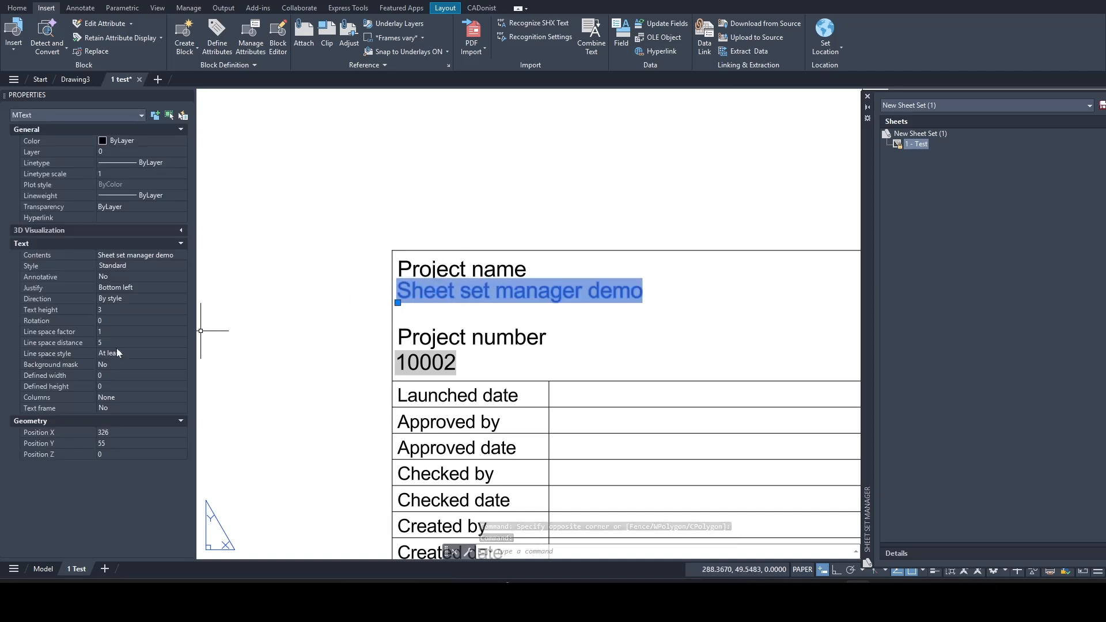
click(182, 444)
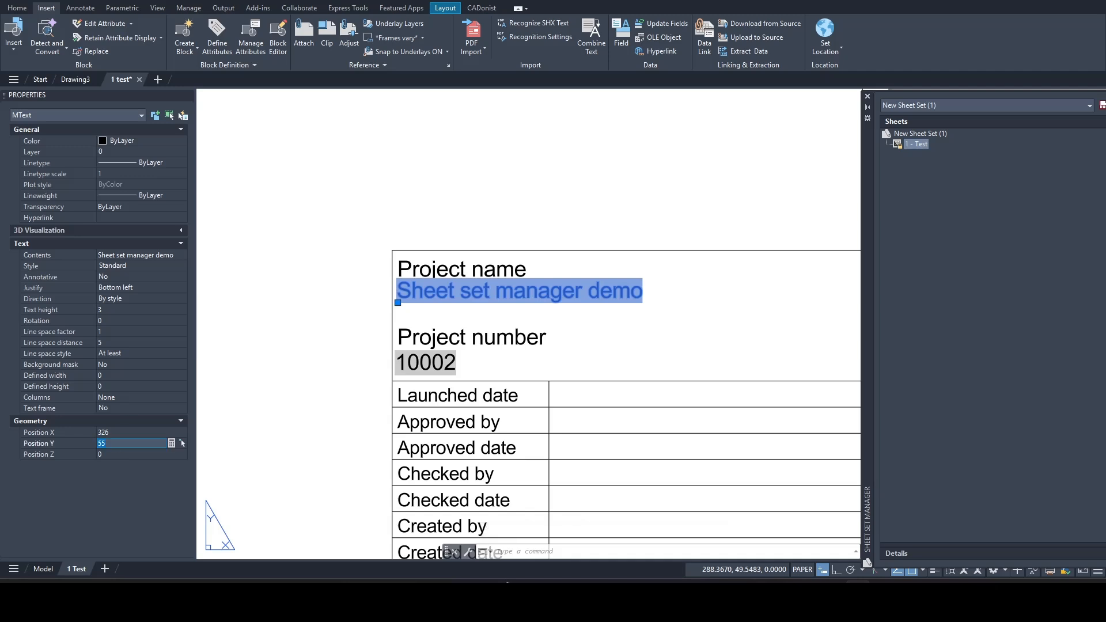
text(54)
key(Tab)
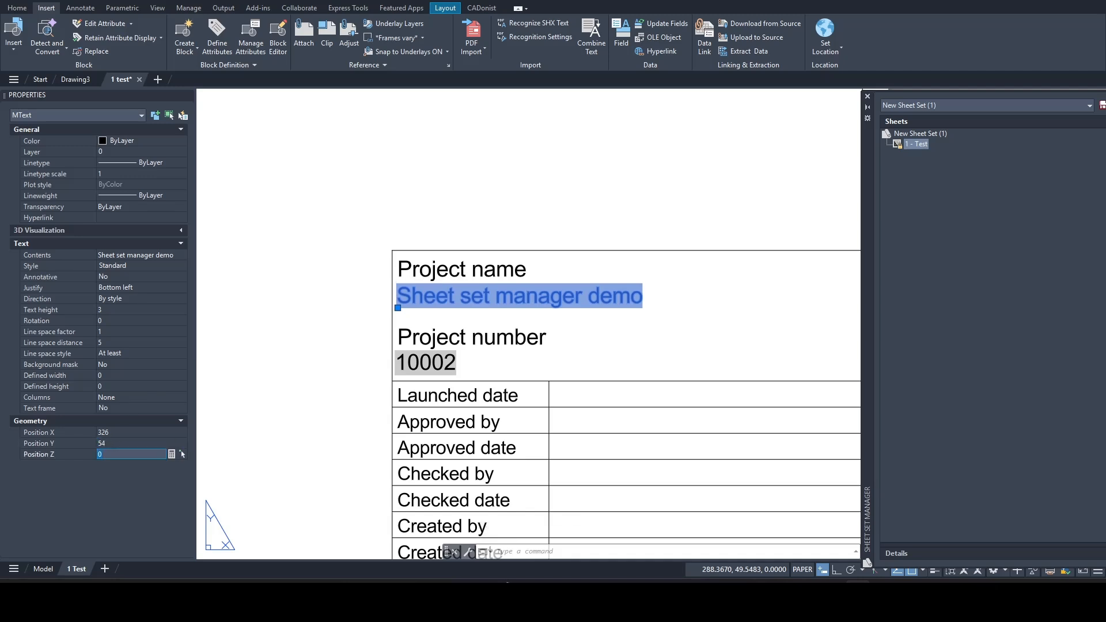
key(Escape)
scroll(496, 353, down, 1)
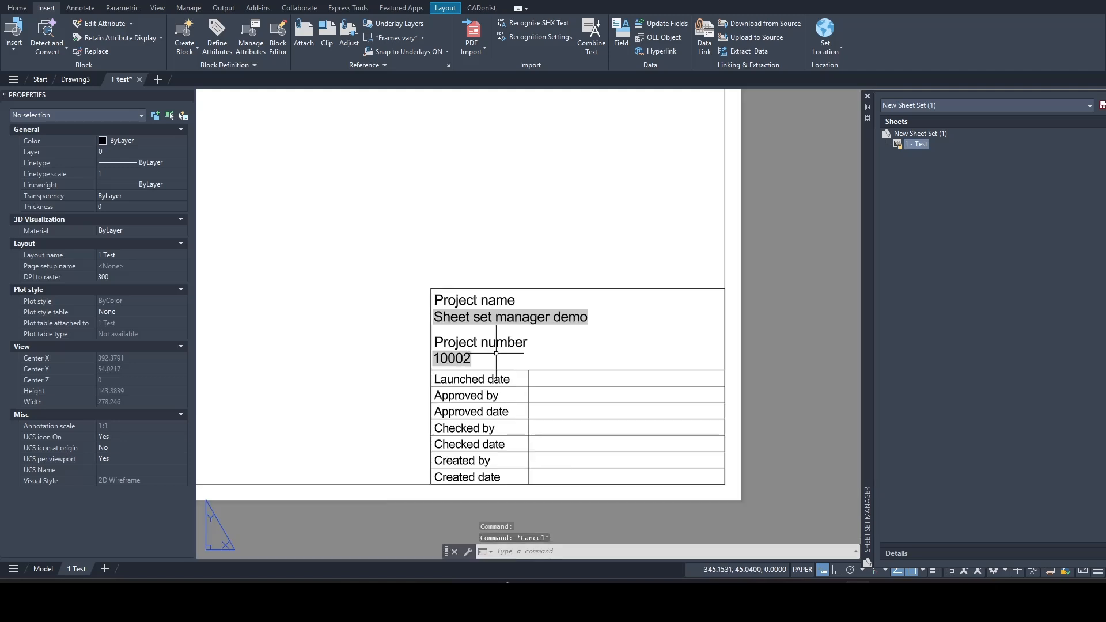
- Insert a SheetSet CurrentSheetCustom field for the Created_date property in the empty cell of the title block's Created date row
middle_drag(497, 354, 432, 289)
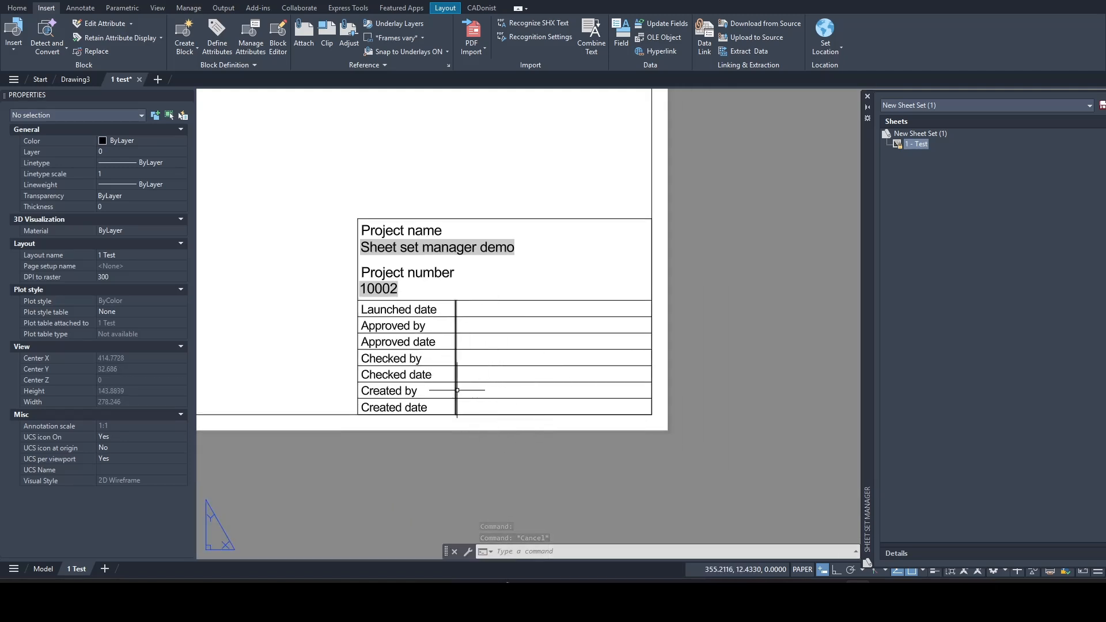
click(623, 38)
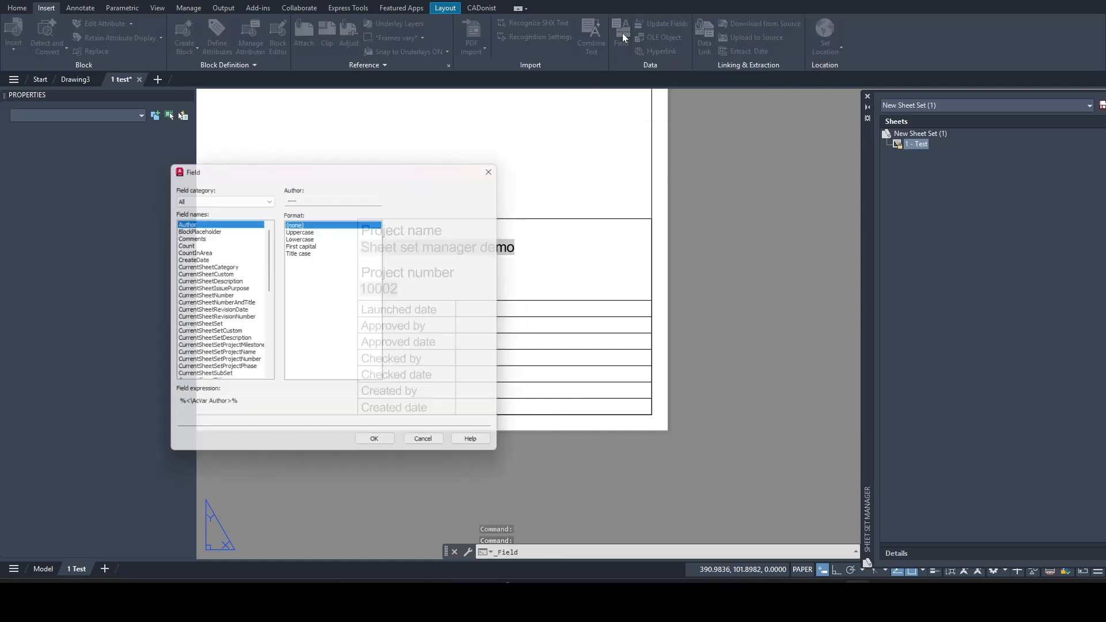
click(222, 196)
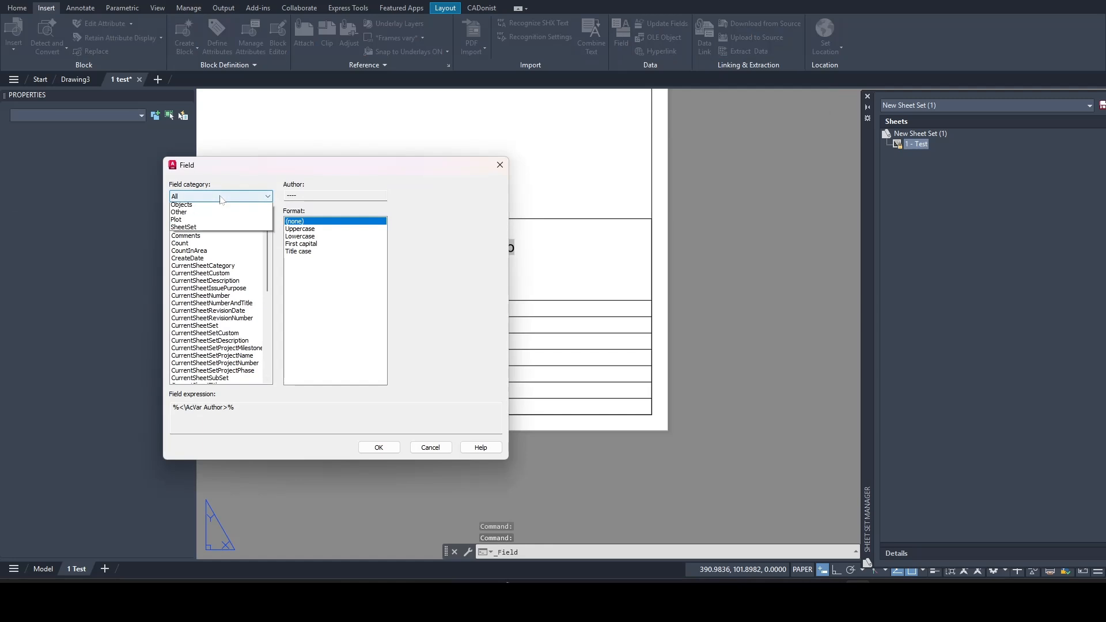
click(185, 260)
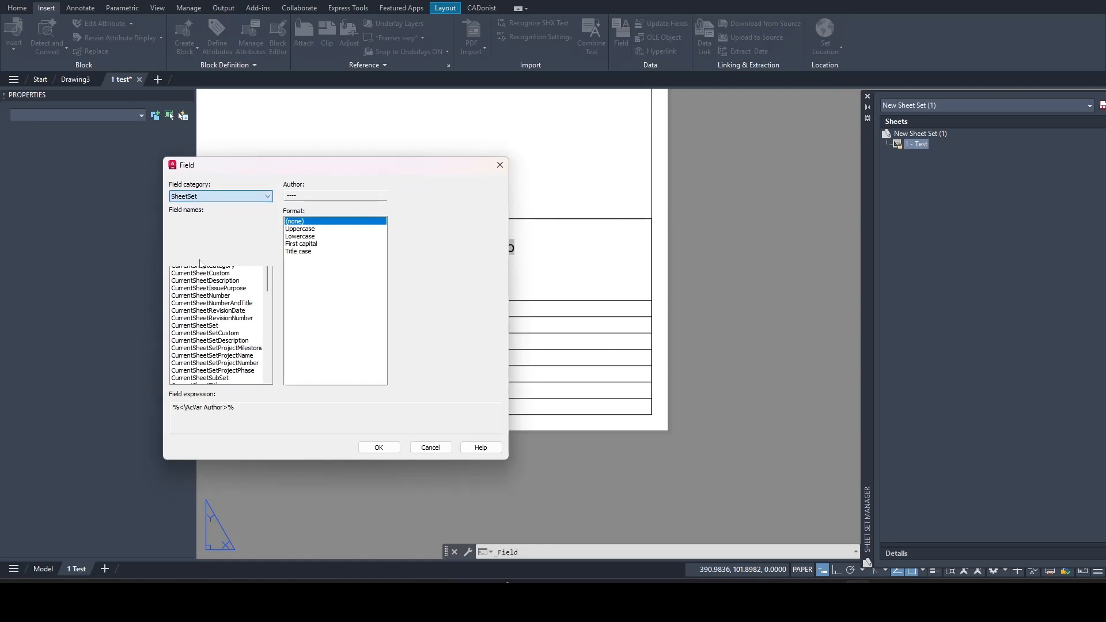
click(208, 229)
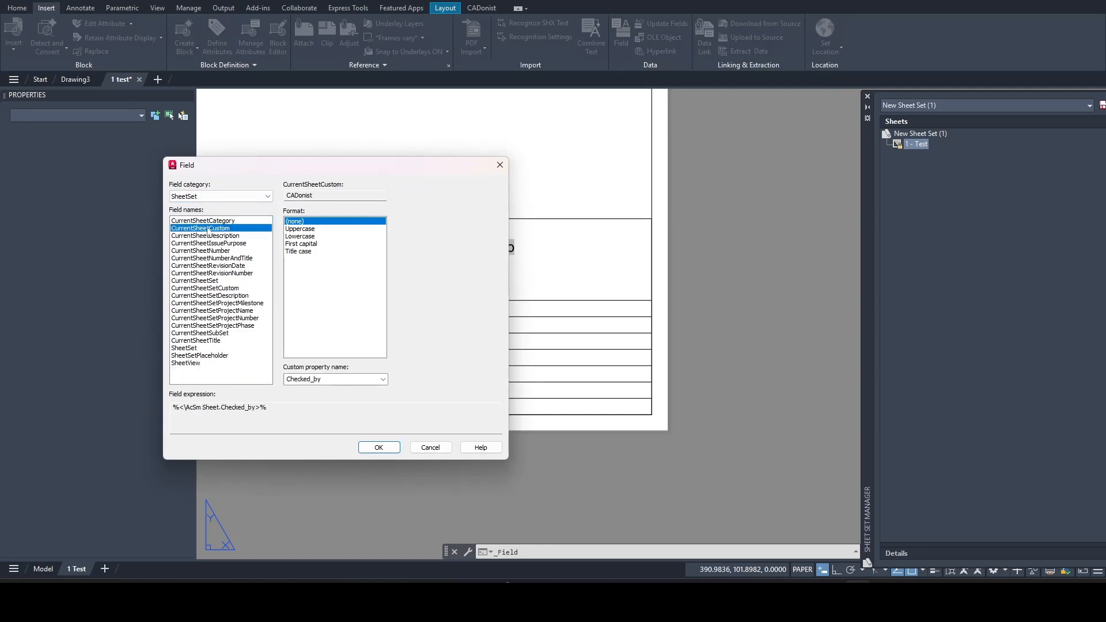
click(383, 380)
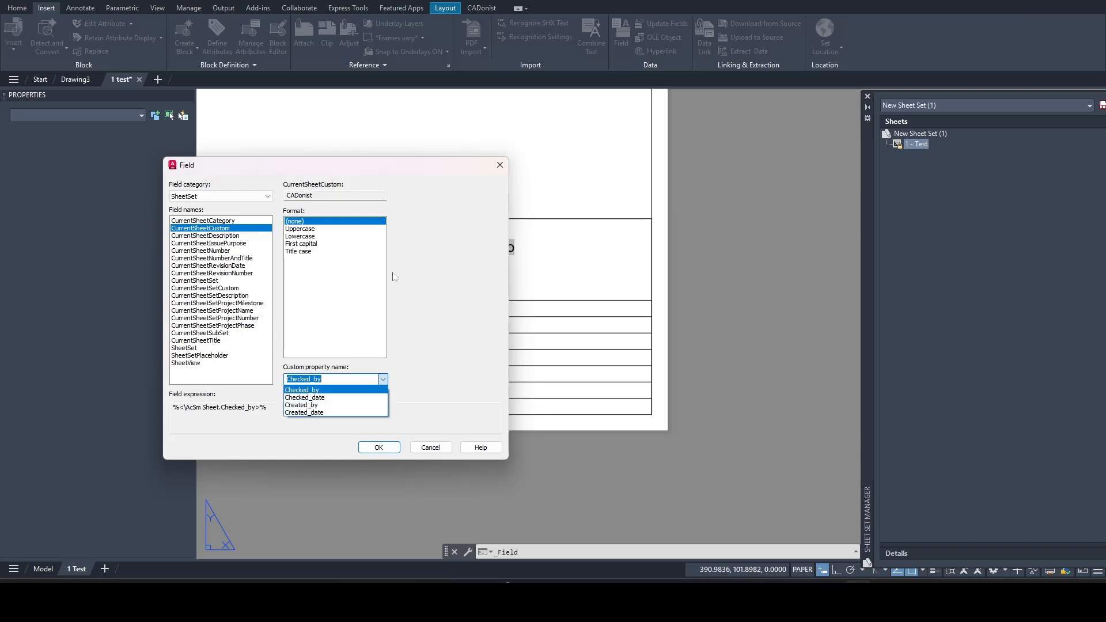
click(397, 165)
drag(357, 169, 198, 148)
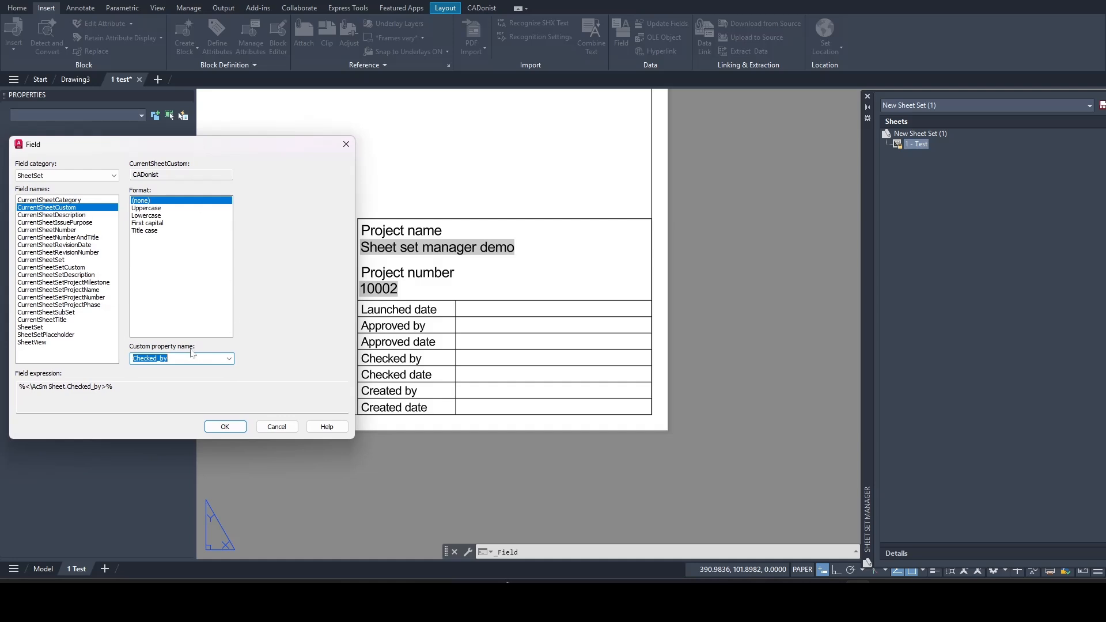
click(228, 358)
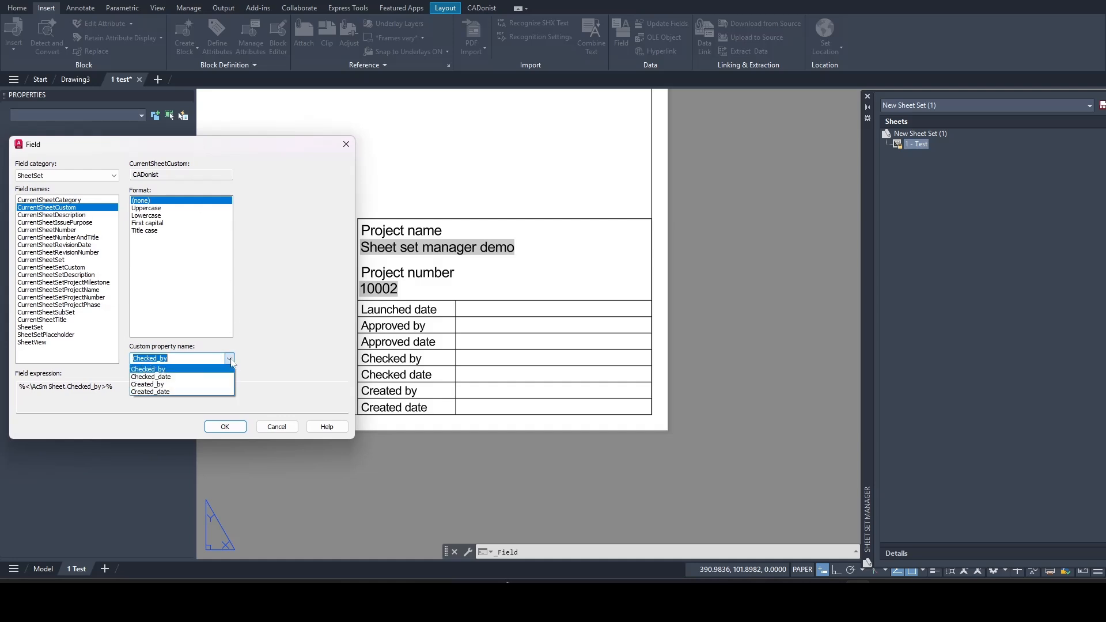
click(151, 392)
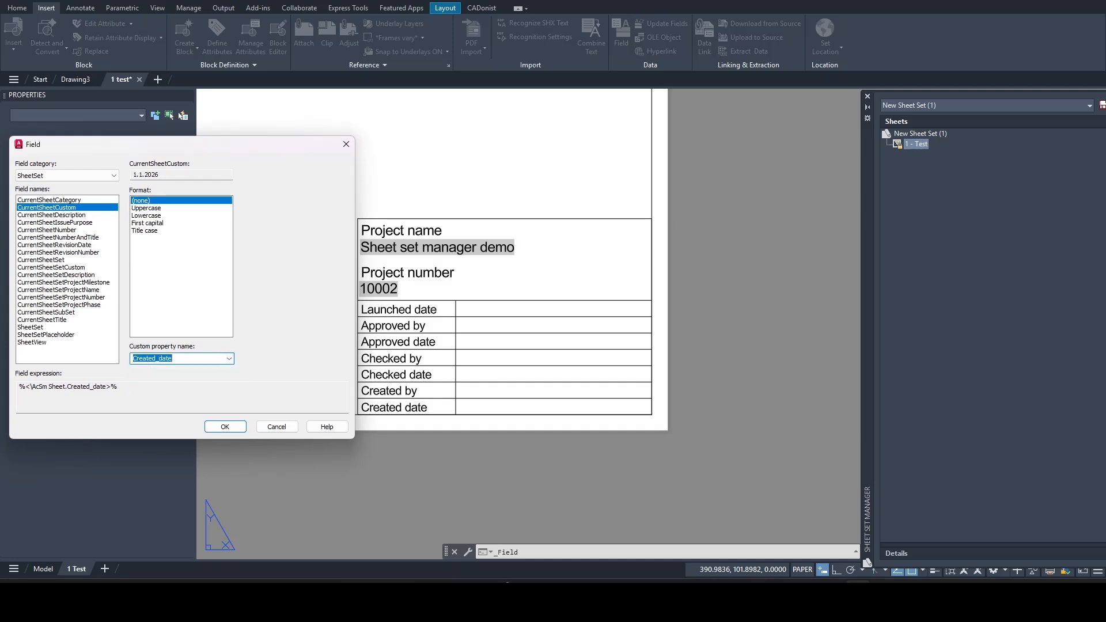
click(233, 429)
scroll(462, 411, up, 4)
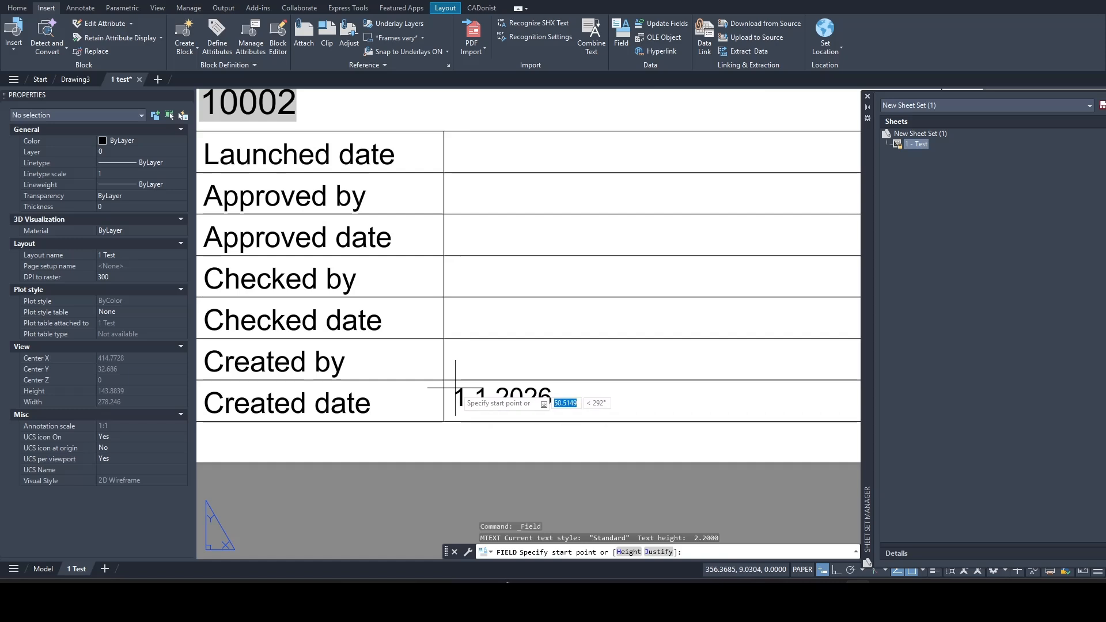
click(456, 393)
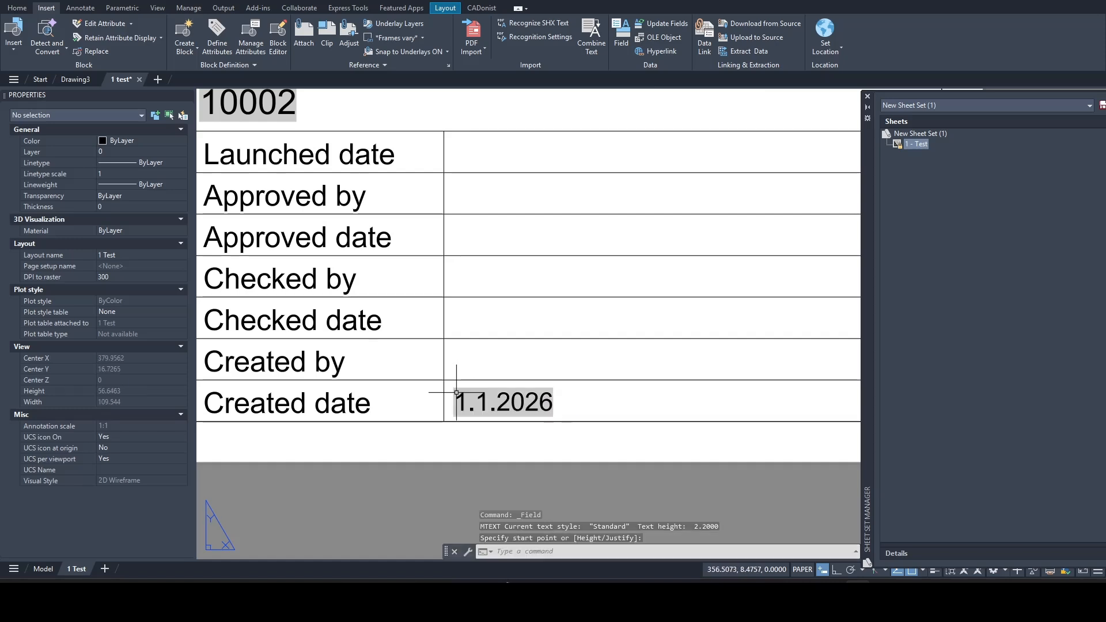
- Set the Created date field text to bottom left justification with a text height of 2.5
click(498, 399)
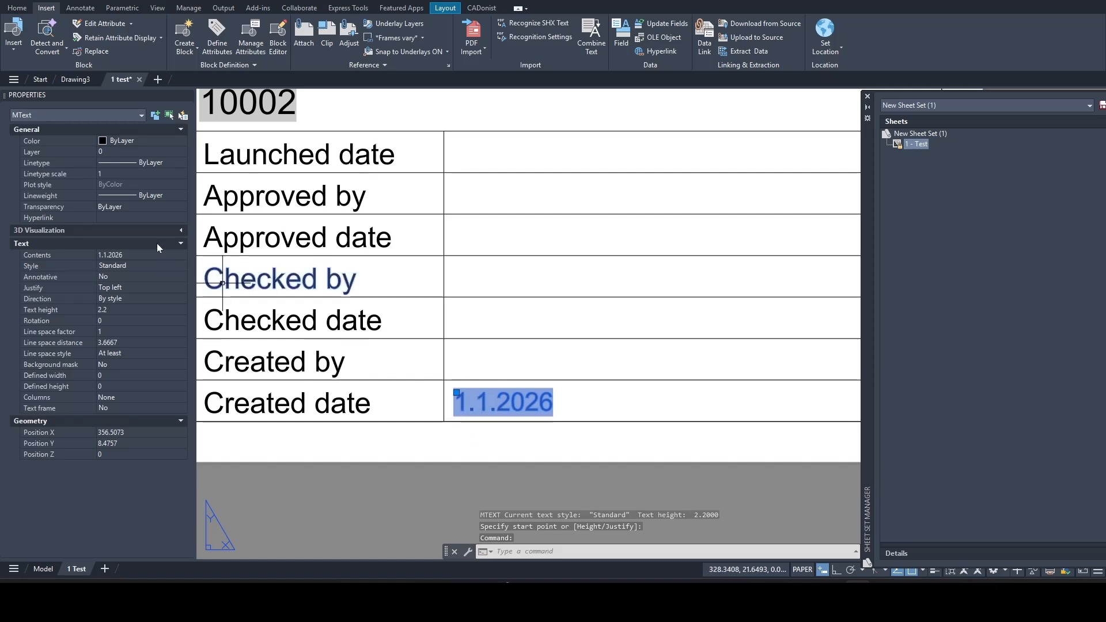
click(127, 288)
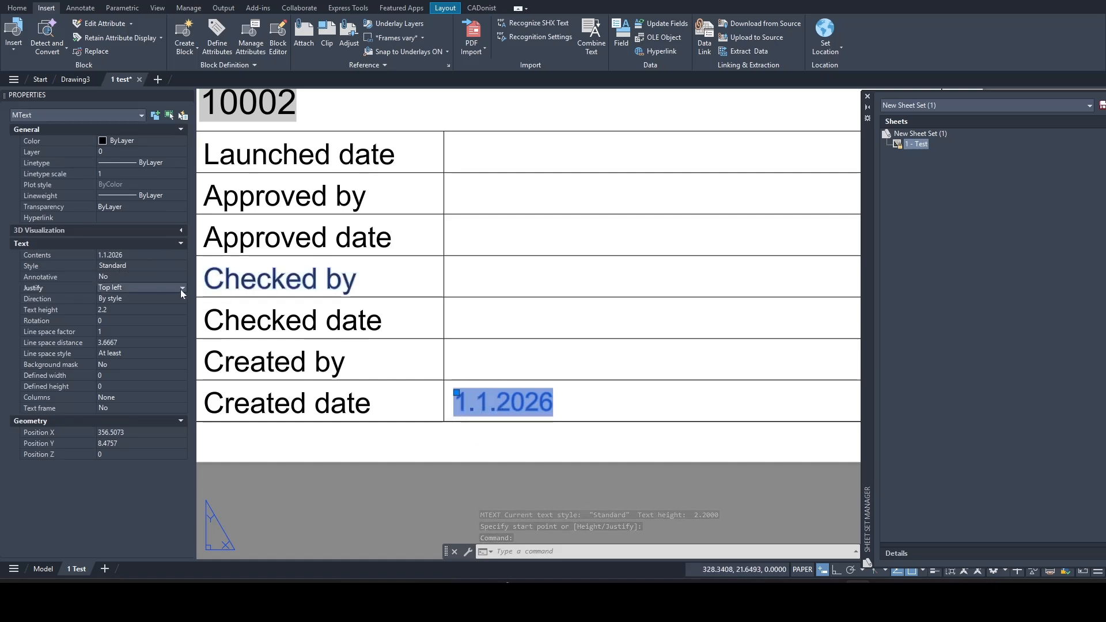
click(182, 289)
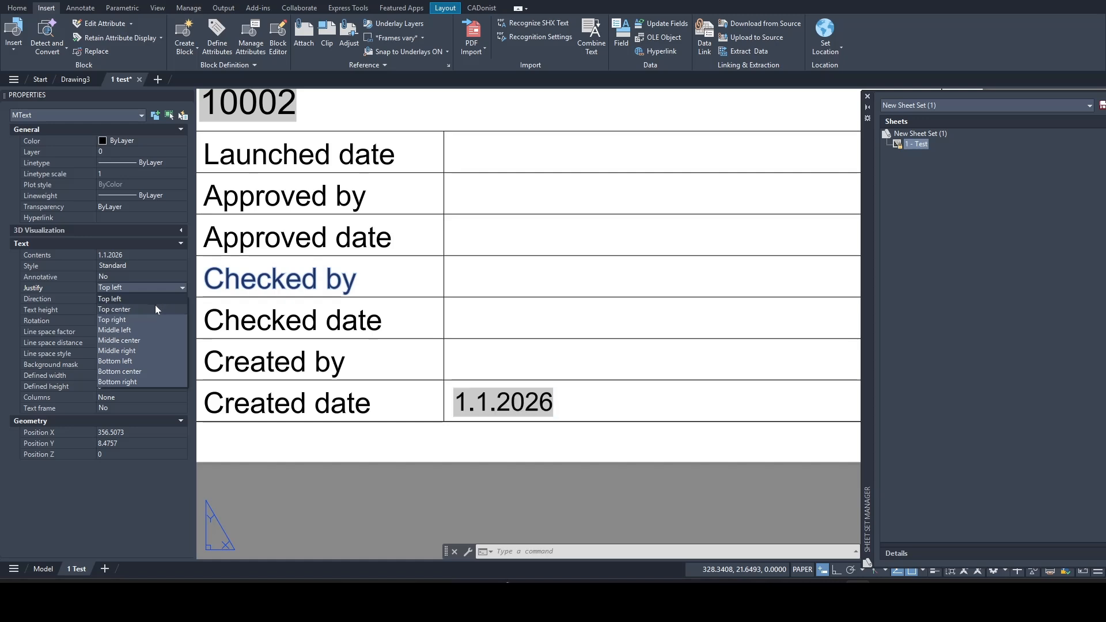
click(140, 361)
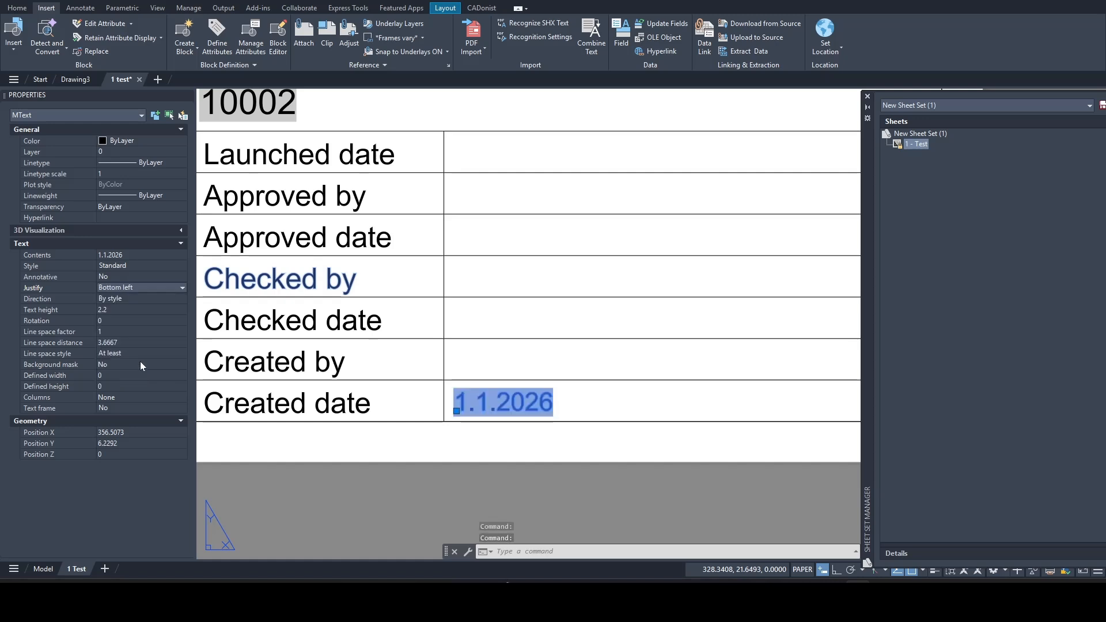
click(129, 310)
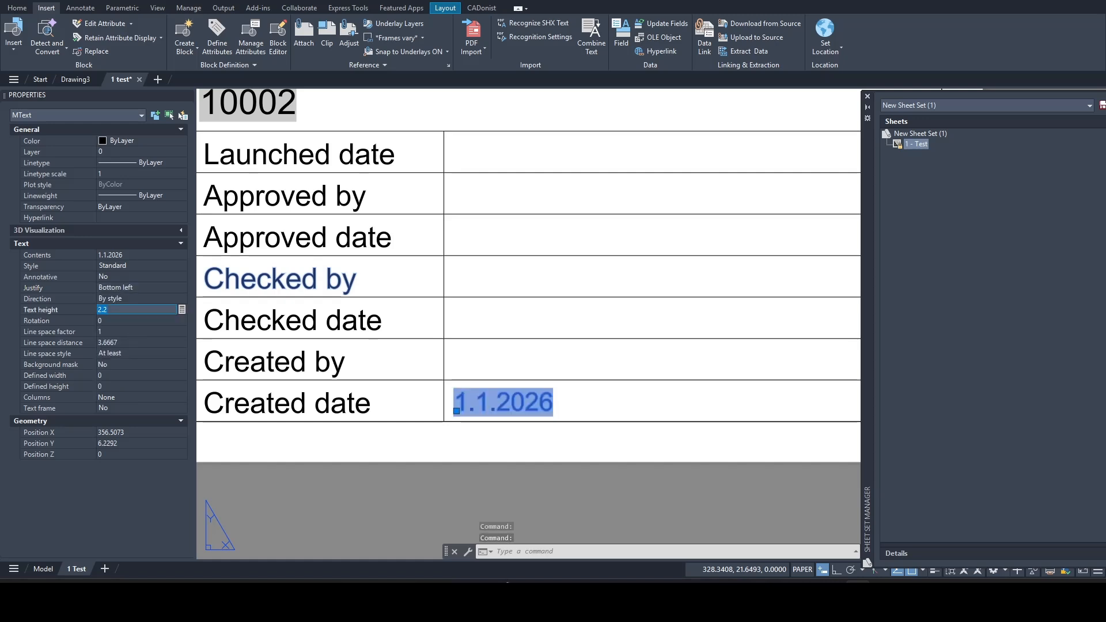
text(2.5)
key(Tab)
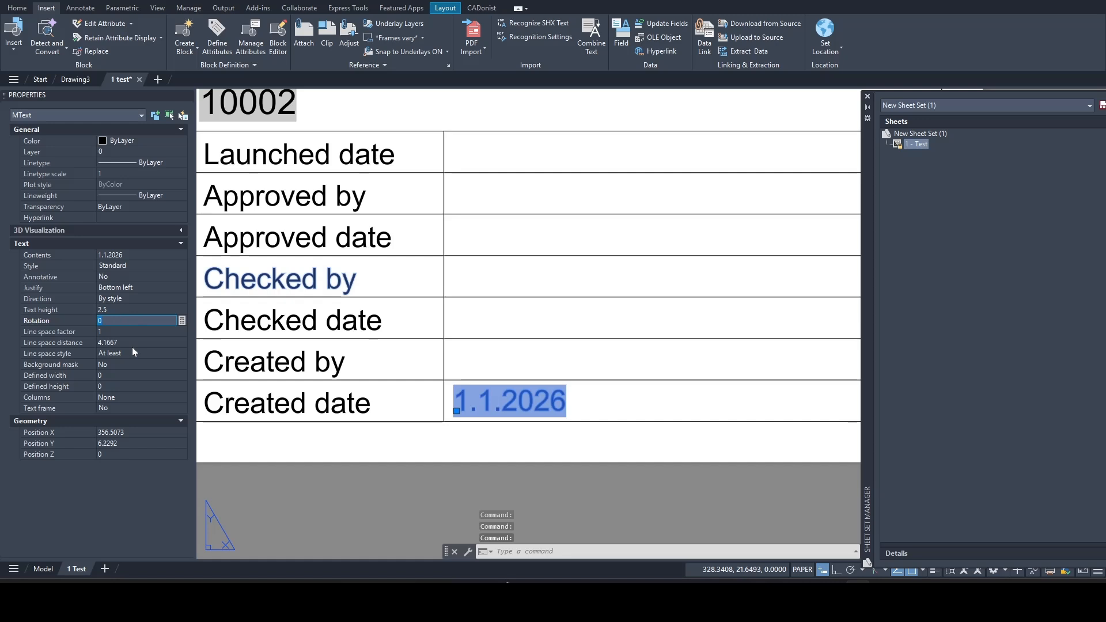
- Position the Created date field text at X 356 and Y 6, then deselect it
click(128, 444)
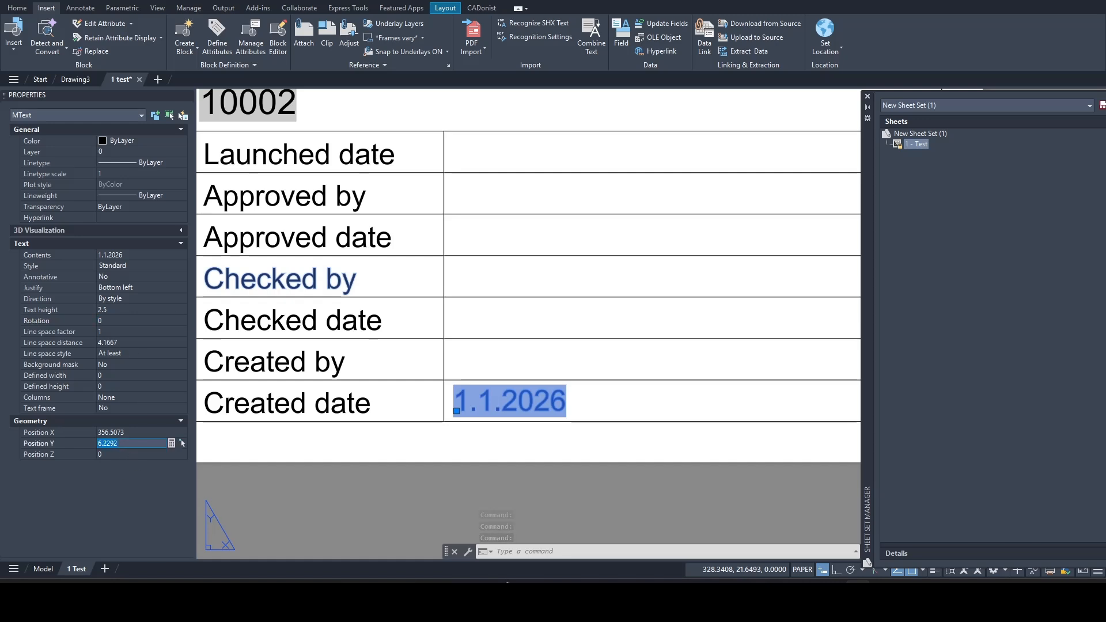
text(6)
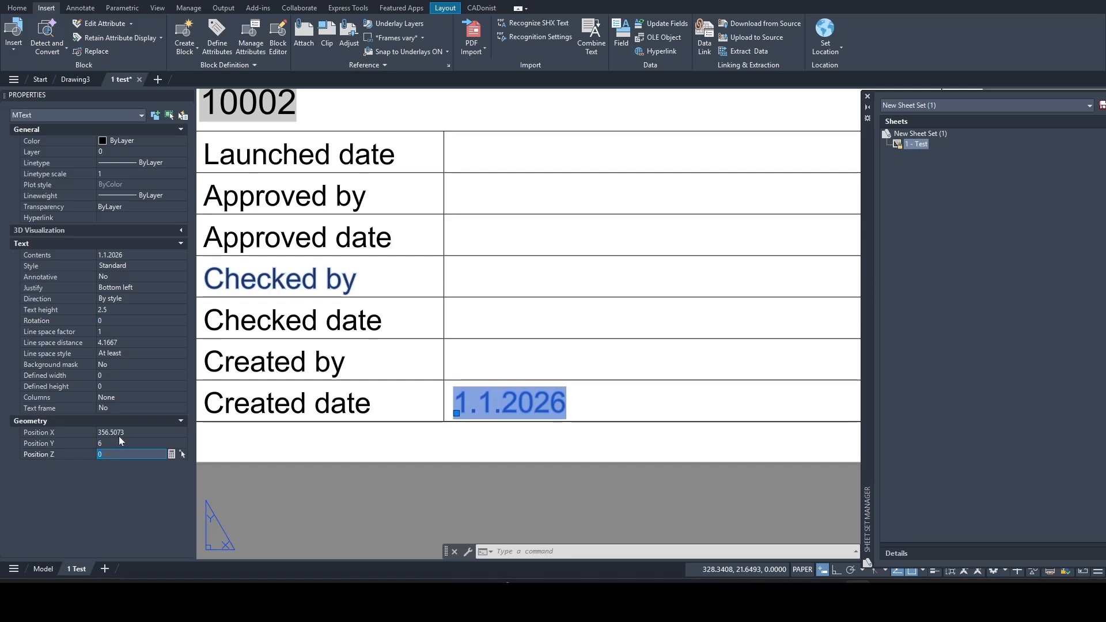
click(119, 433)
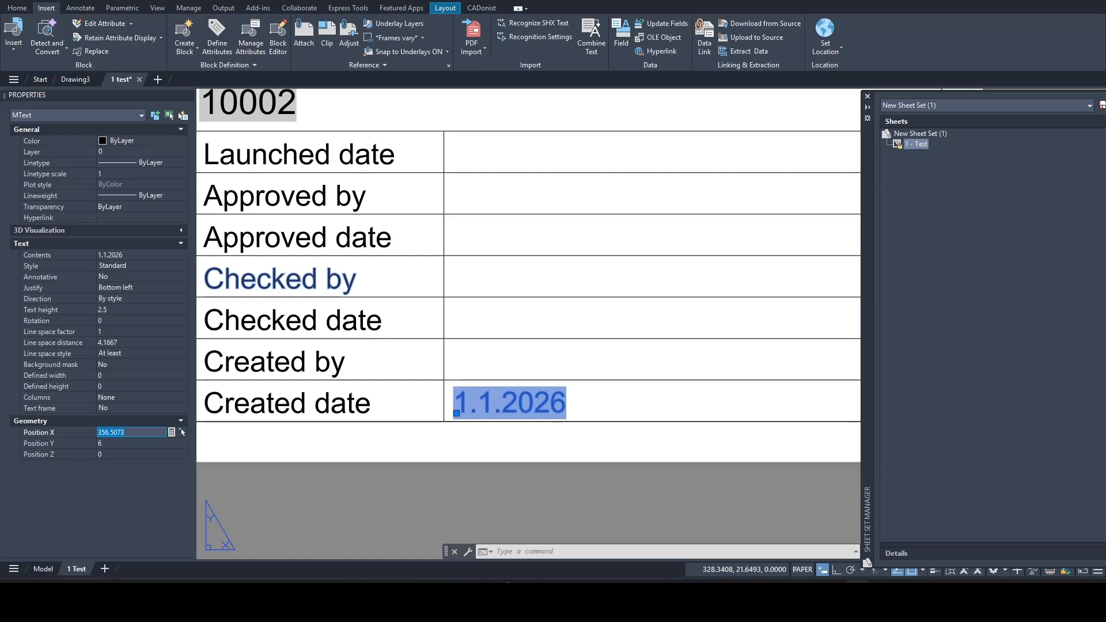
text(355)
key(Tab)
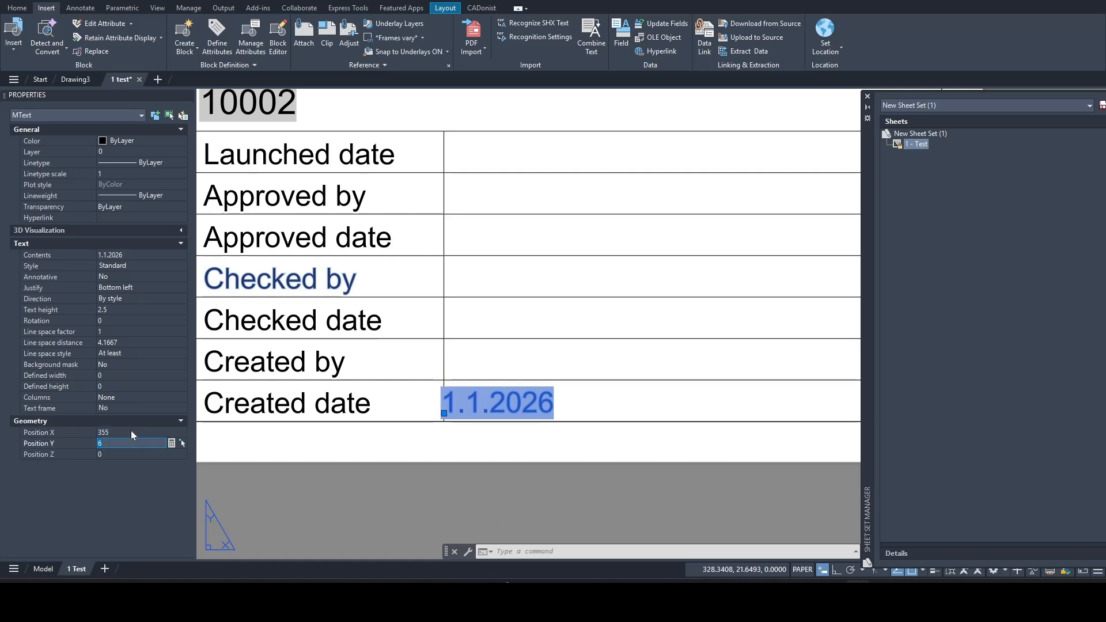
key(shift+Tab)
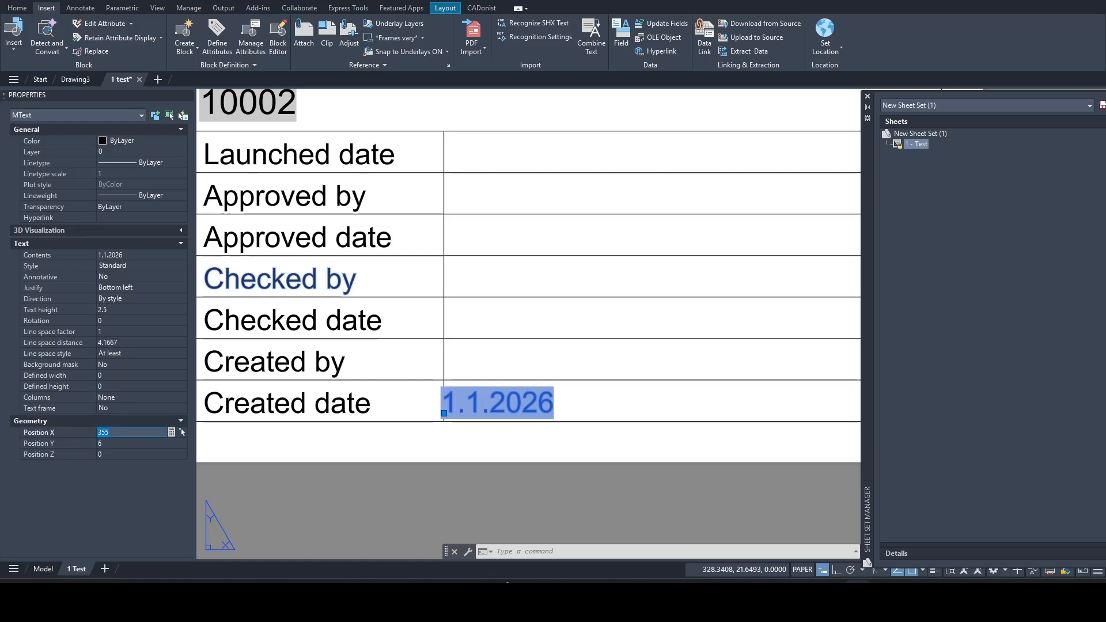
text(356)
key(Tab)
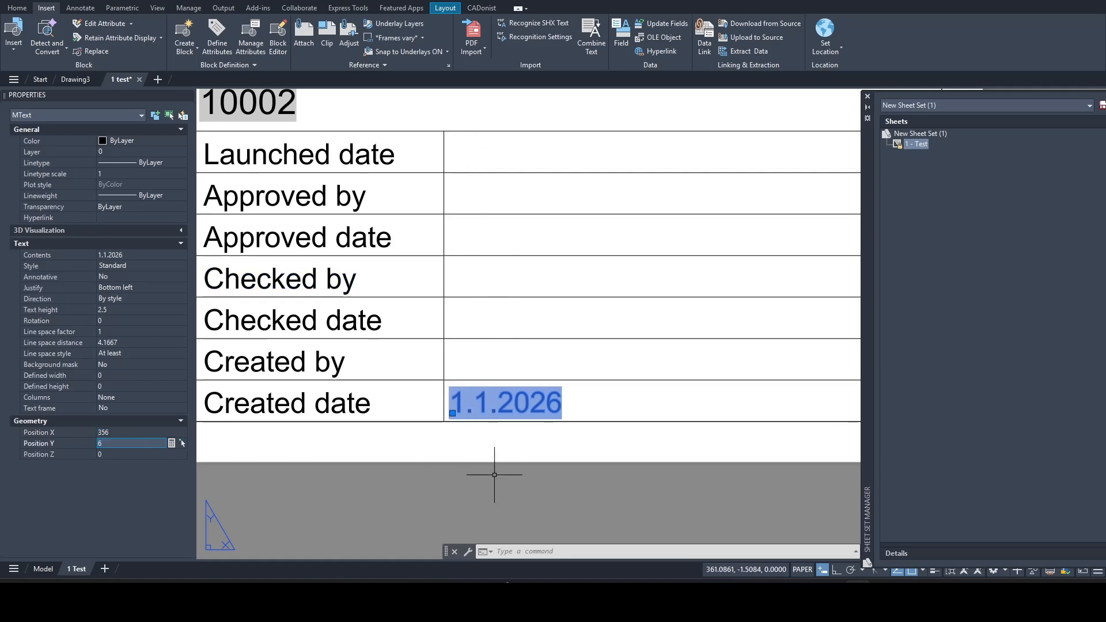
key(Escape)
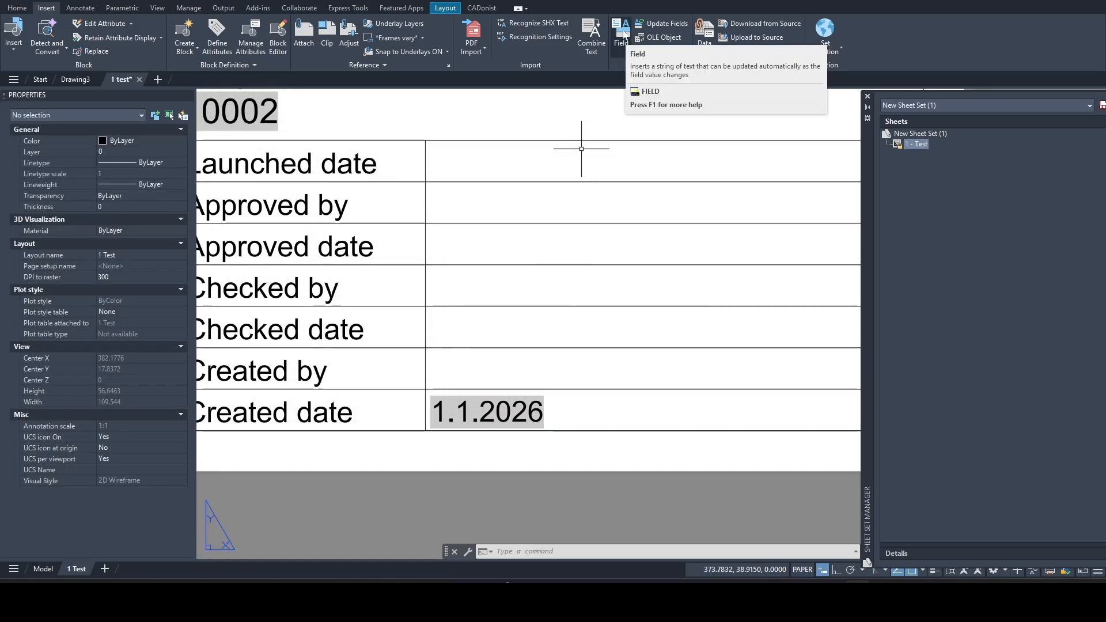
- Insert a CurrentSheetCustom field for the Created_by property in the empty cell of the title block's Created by row
click(621, 36)
click(227, 358)
click(173, 395)
click(225, 427)
click(436, 355)
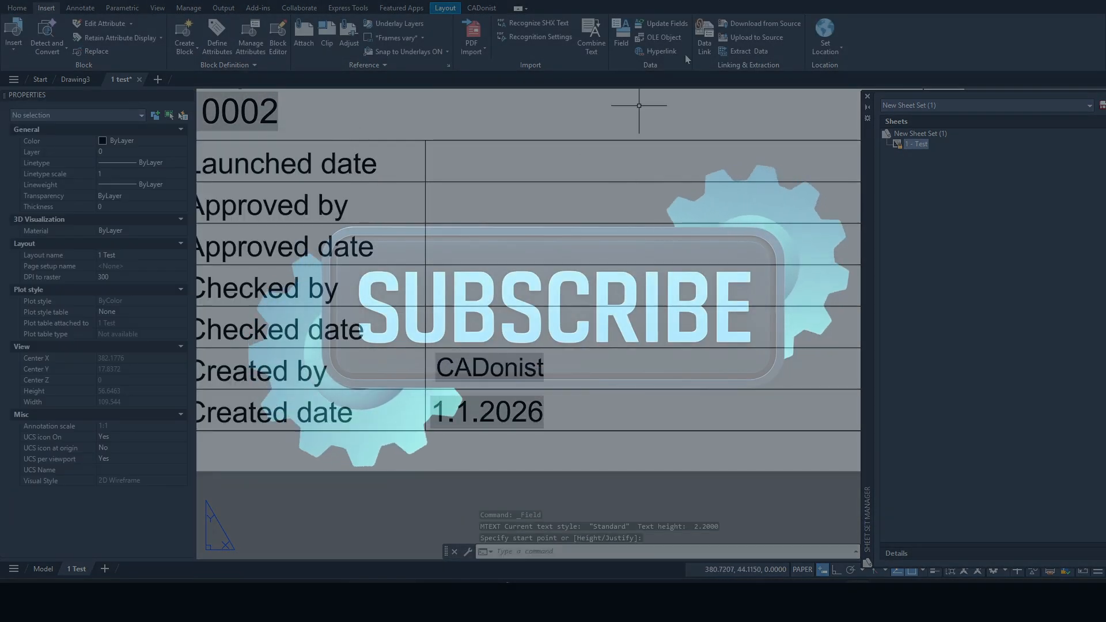
- Insert a CurrentSheetCustom field for the Checked_date property in the empty cell of the title block's Checked date row
click(621, 36)
click(227, 358)
click(173, 379)
click(225, 427)
click(433, 317)
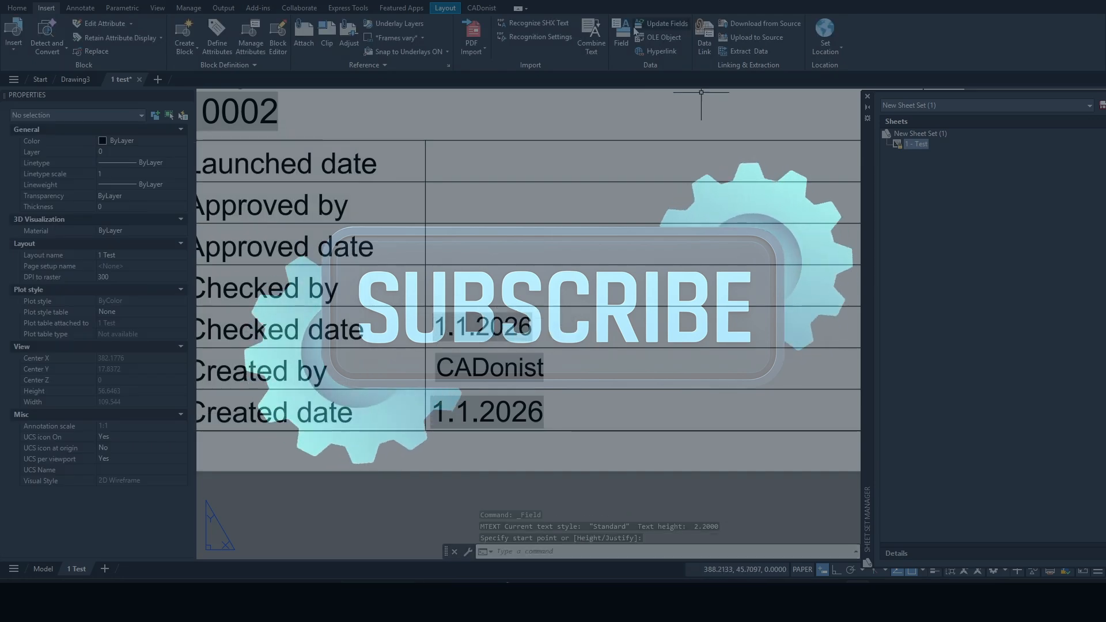
- Insert a CurrentSheetCustom field for the Checked_by property in the empty cell of the title block's Checked by row
click(621, 36)
click(228, 358)
click(173, 370)
click(224, 427)
click(432, 275)
- Set the Created by, Checked date and Checked by field texts to bottom left justification and X position 356
click(490, 369)
click(483, 328)
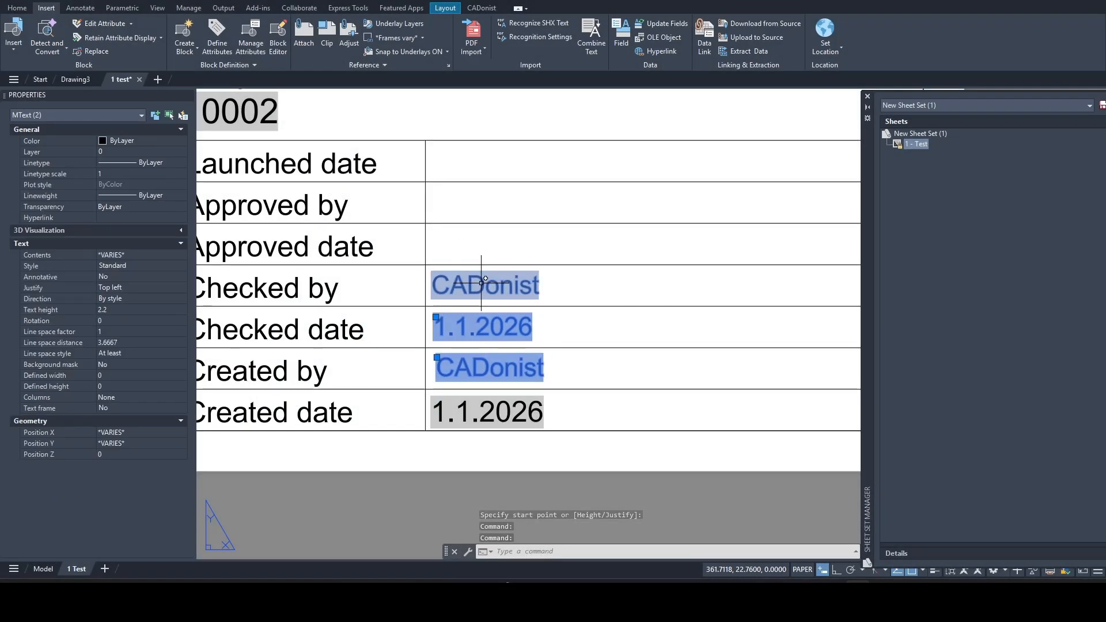
click(482, 280)
click(149, 288)
click(182, 287)
click(138, 362)
click(138, 443)
click(137, 433)
text(356)
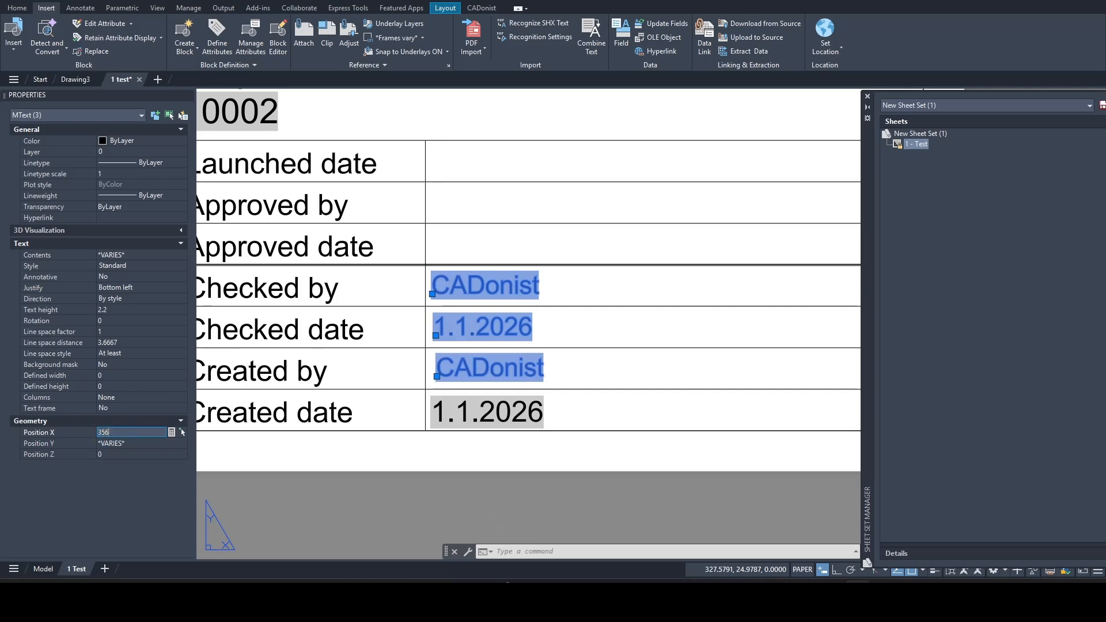
key(Return)
key(Escape)
- Set the Y position of the Created by field text to 11 and deselect it
click(488, 374)
click(150, 444)
text(11)
key(Return)
key(Escape)
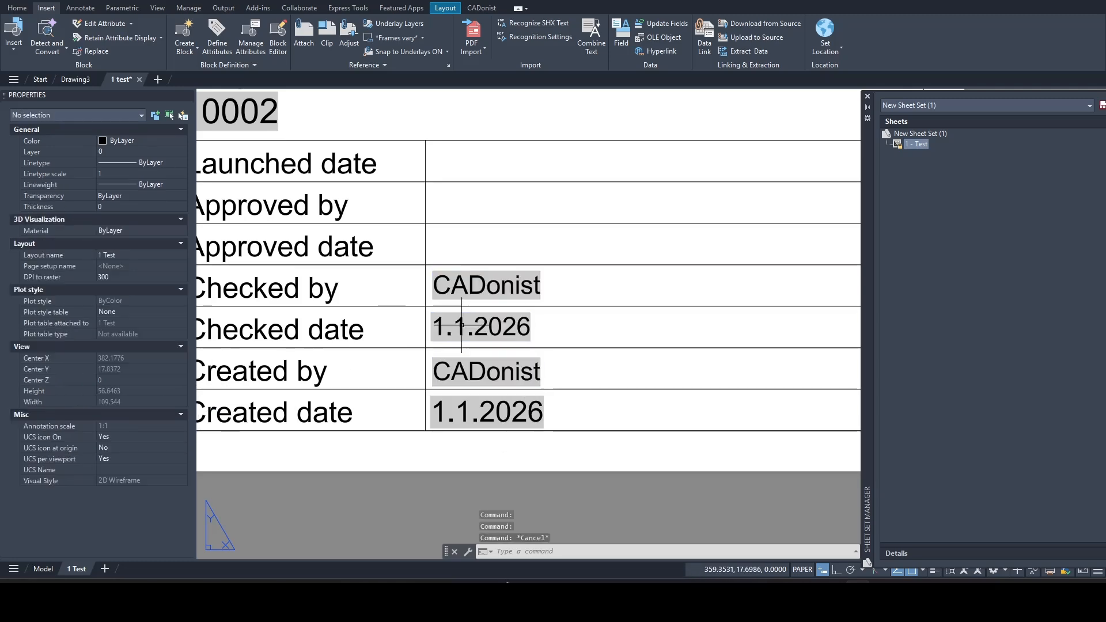
- Set the Y position of the Checked date field text to 16 and deselect it
click(461, 327)
click(141, 442)
text(16)
key(Return)
key(Escape)
- Set the Y position of the Checked by field text to 21 and deselect it
click(477, 285)
click(143, 441)
text(21)
key(Escape)
- Examine the placement of the field texts in the title block and how the block sits on the sheet
click(449, 369)
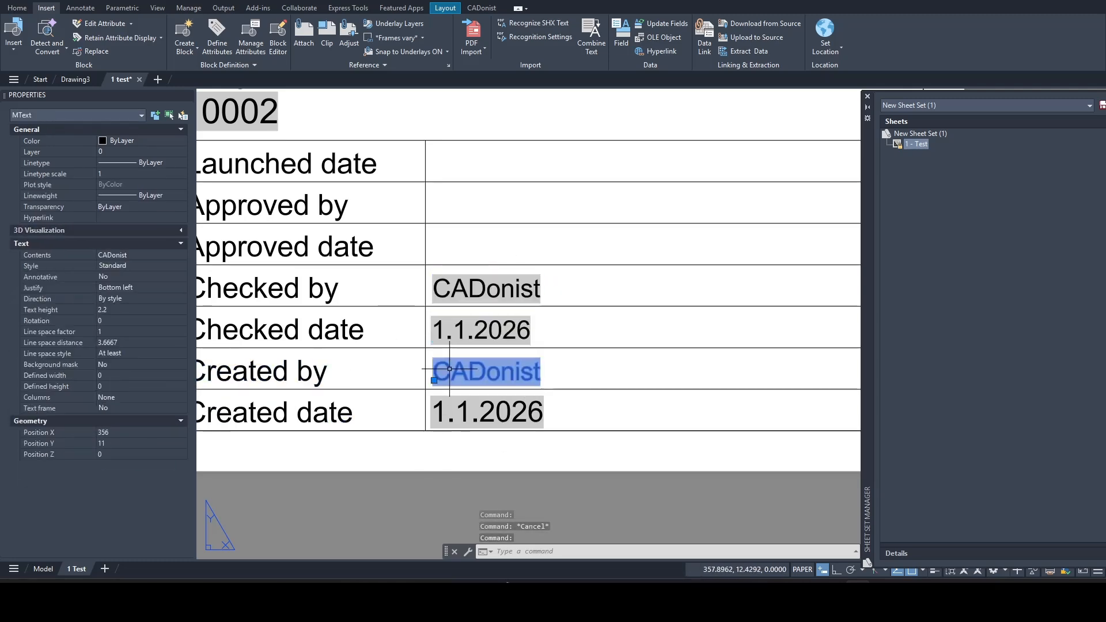
key(Escape)
click(440, 413)
key(Escape)
click(438, 367)
key(Escape)
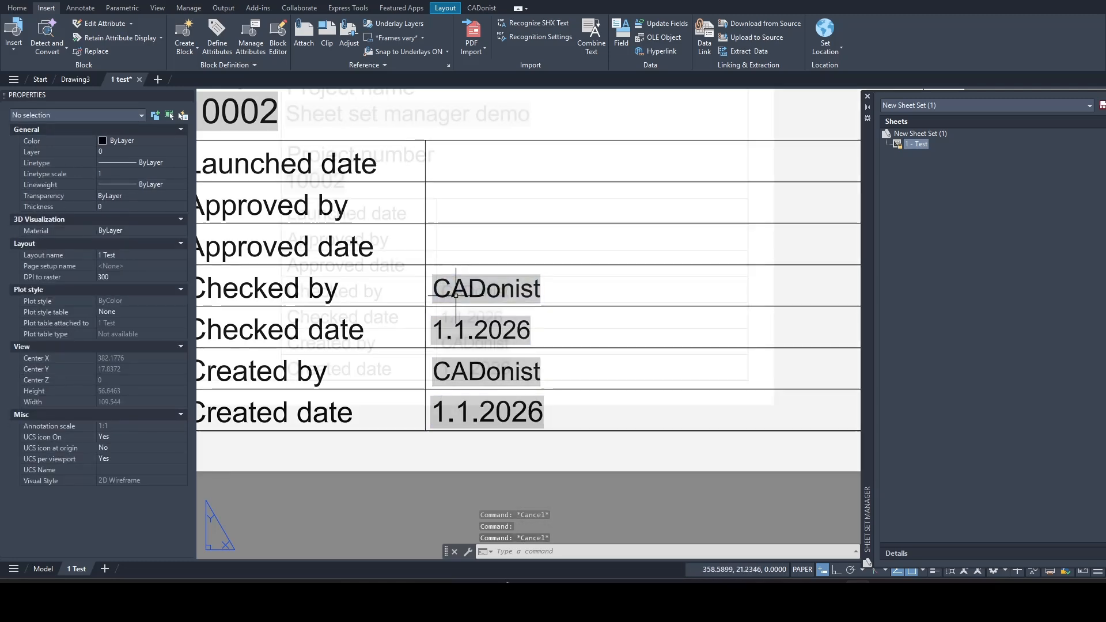
scroll(455, 295, down, 2)
scroll(455, 295, down, 4)
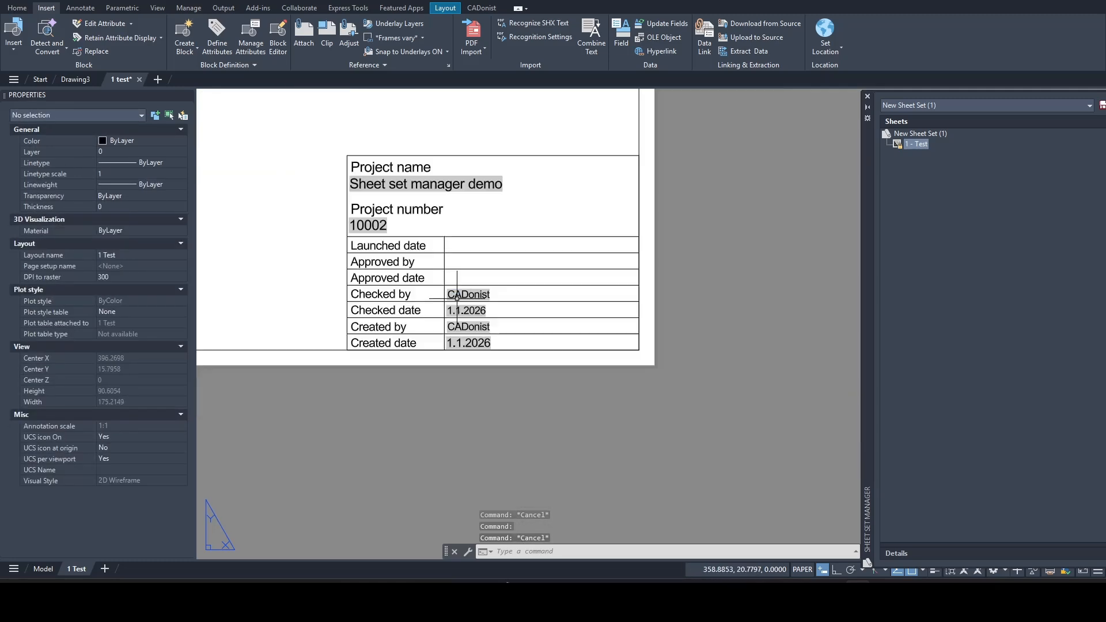
middle_drag(464, 259, 478, 246)
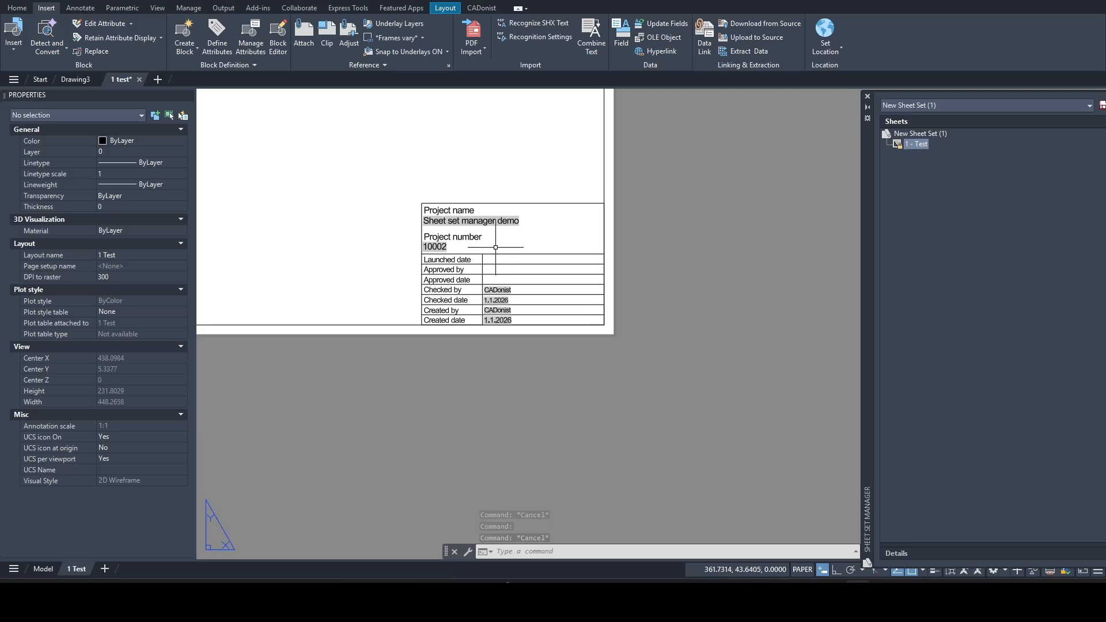
scroll(455, 286, up, 4)
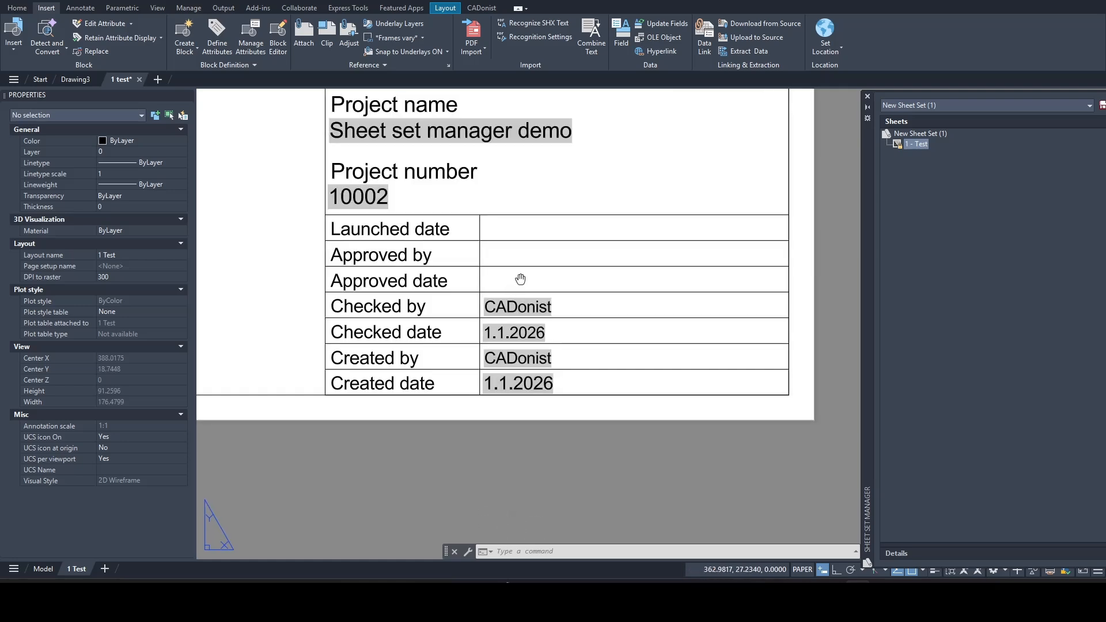
middle_drag(493, 282, 472, 283)
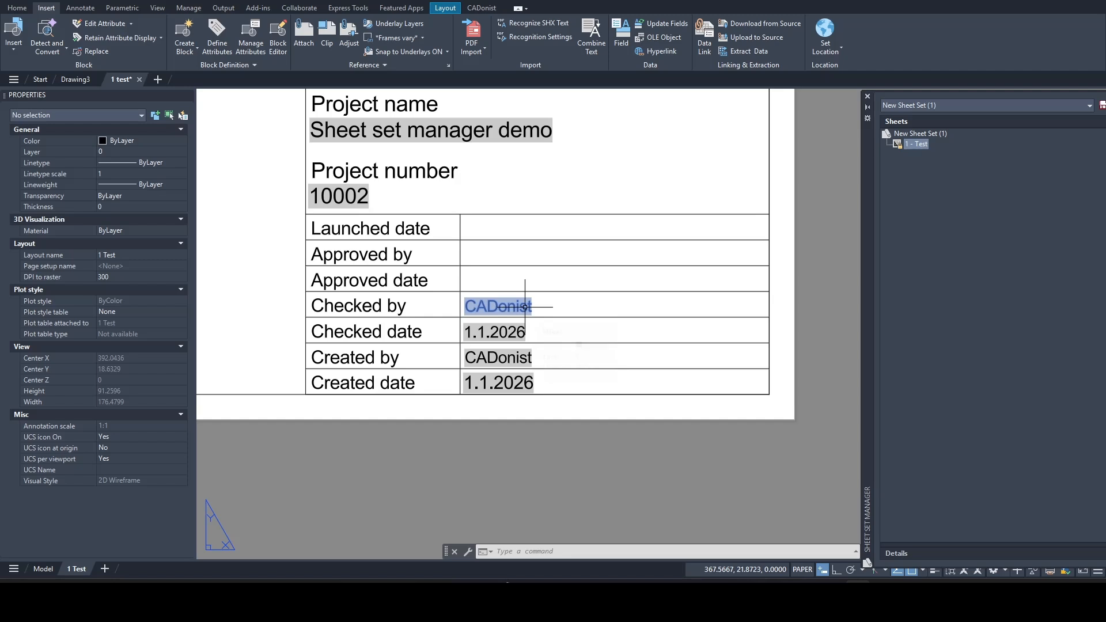
scroll(579, 323, down, 8)
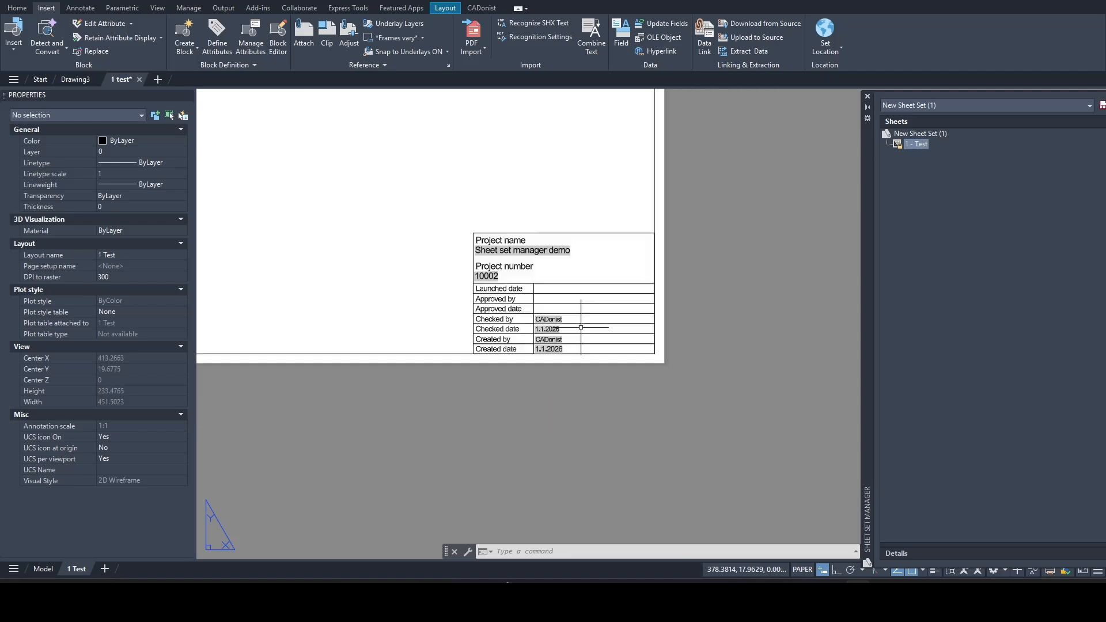
middle_drag(563, 245, 597, 321)
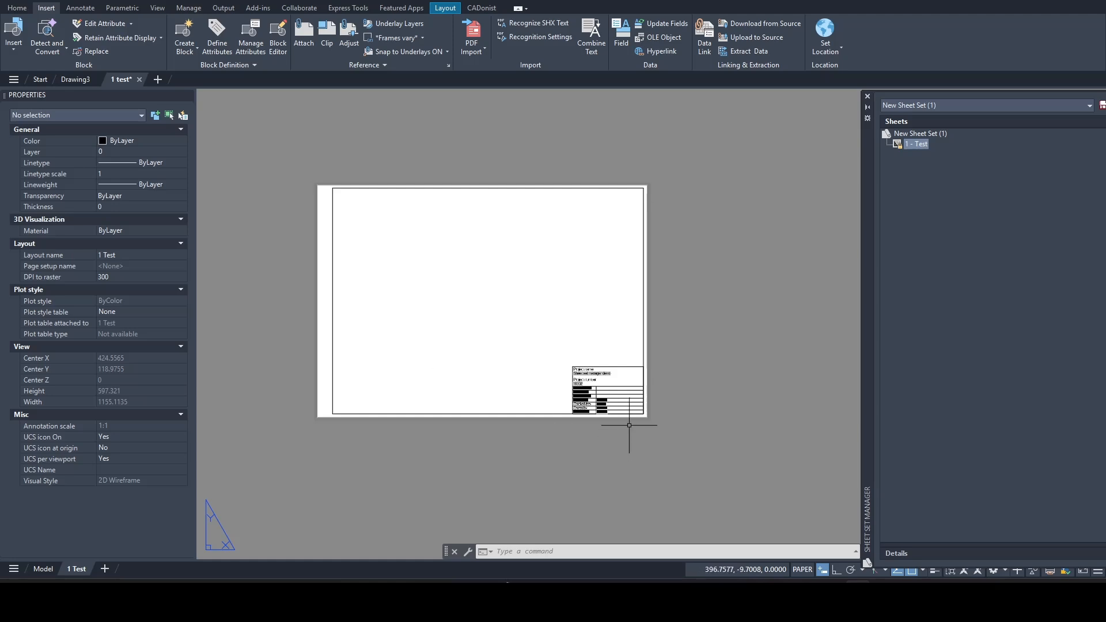
scroll(639, 357, up, 2)
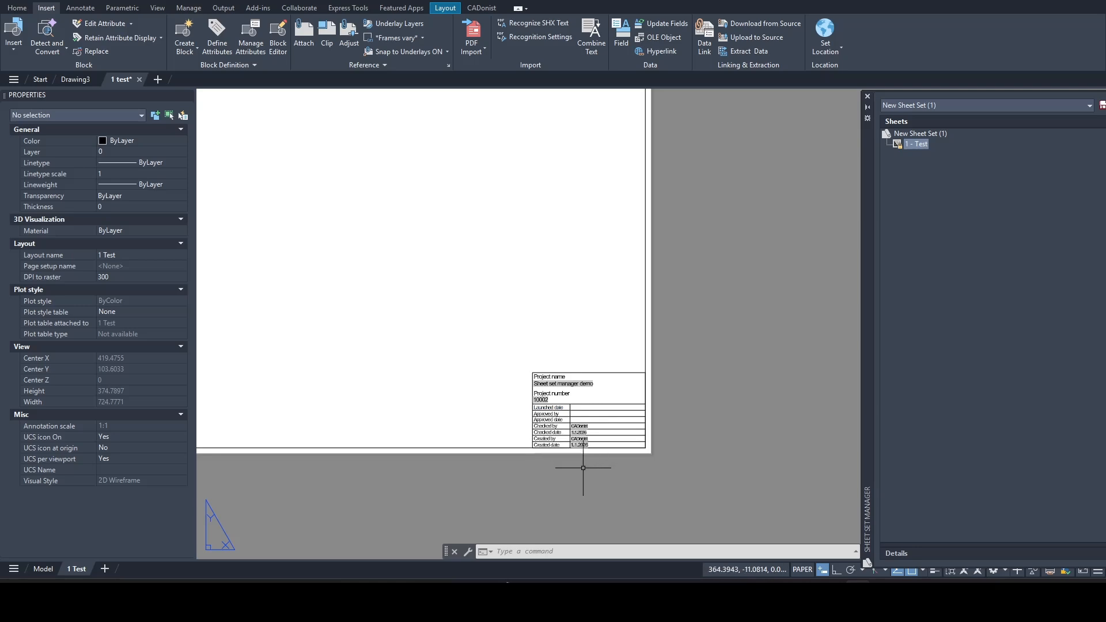
- Save the drawing as a template over the existing CADonistIso.dwt, keeping the metric template options, and close it
click(15, 3)
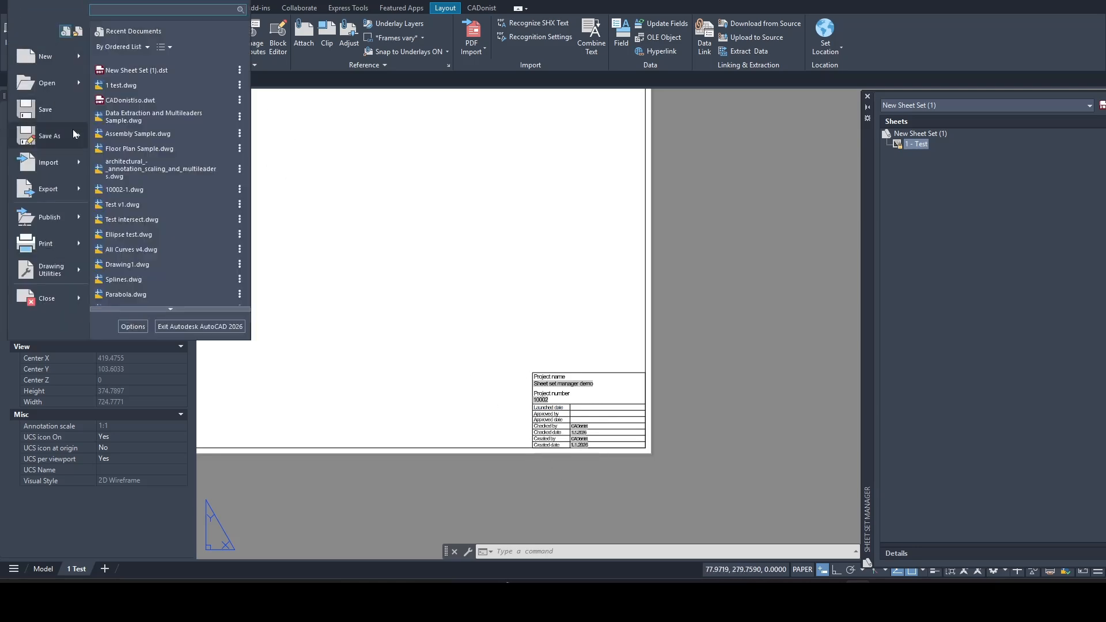
mouse_move(52, 136)
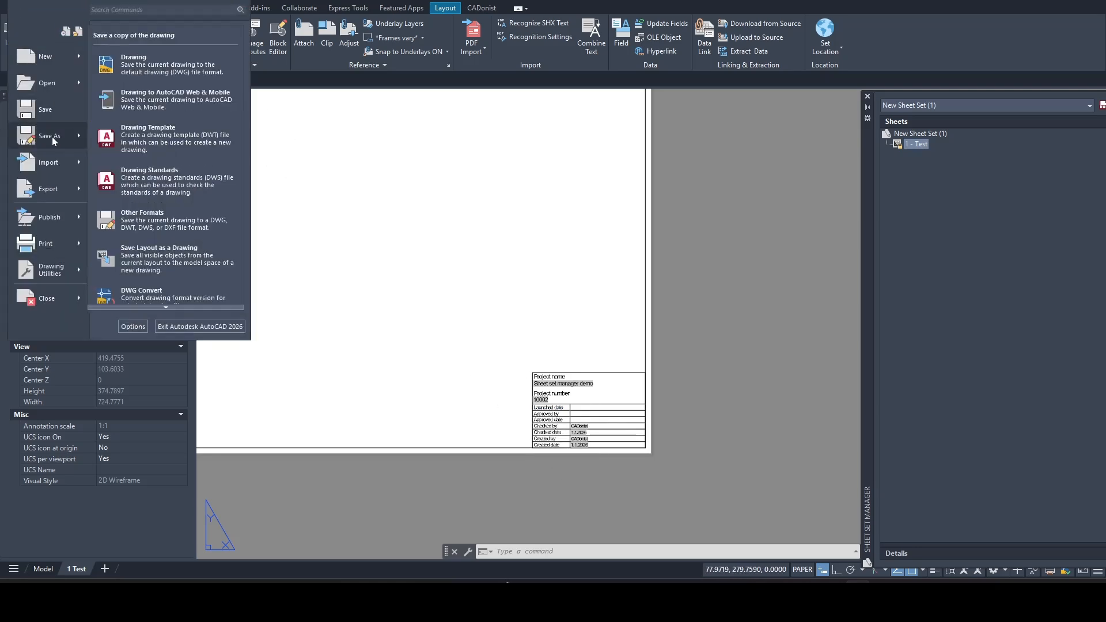
click(146, 143)
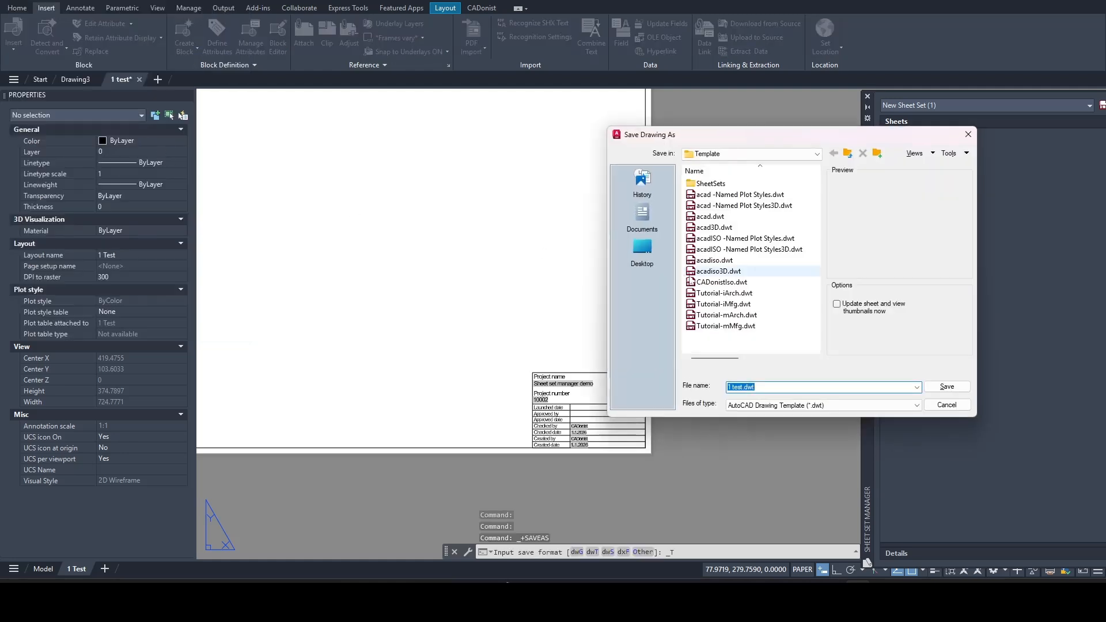
click(720, 282)
click(940, 387)
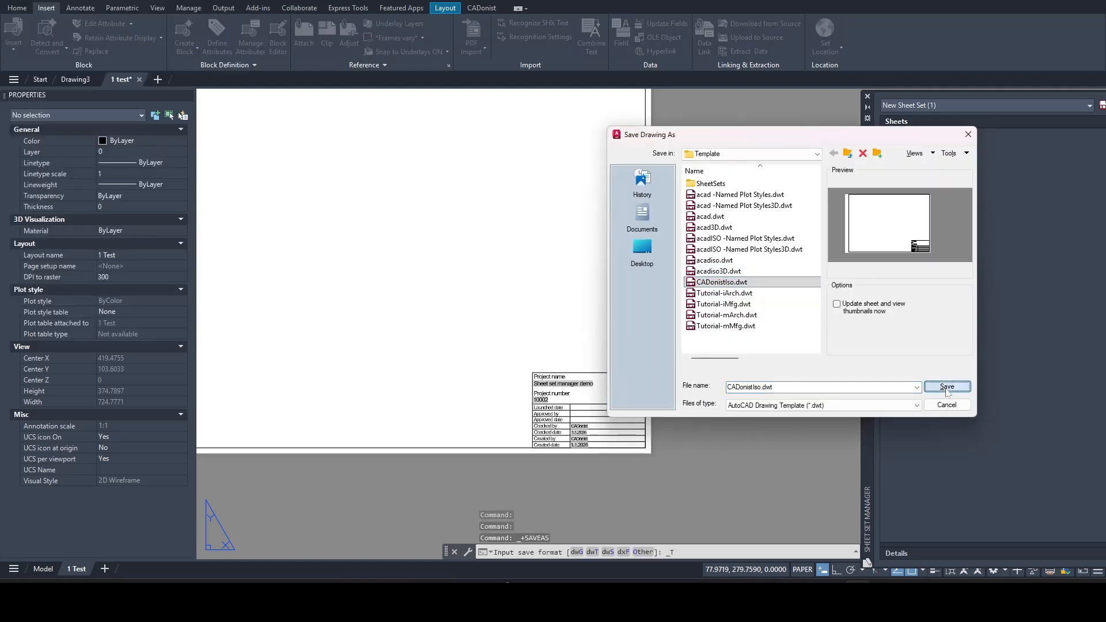
click(777, 304)
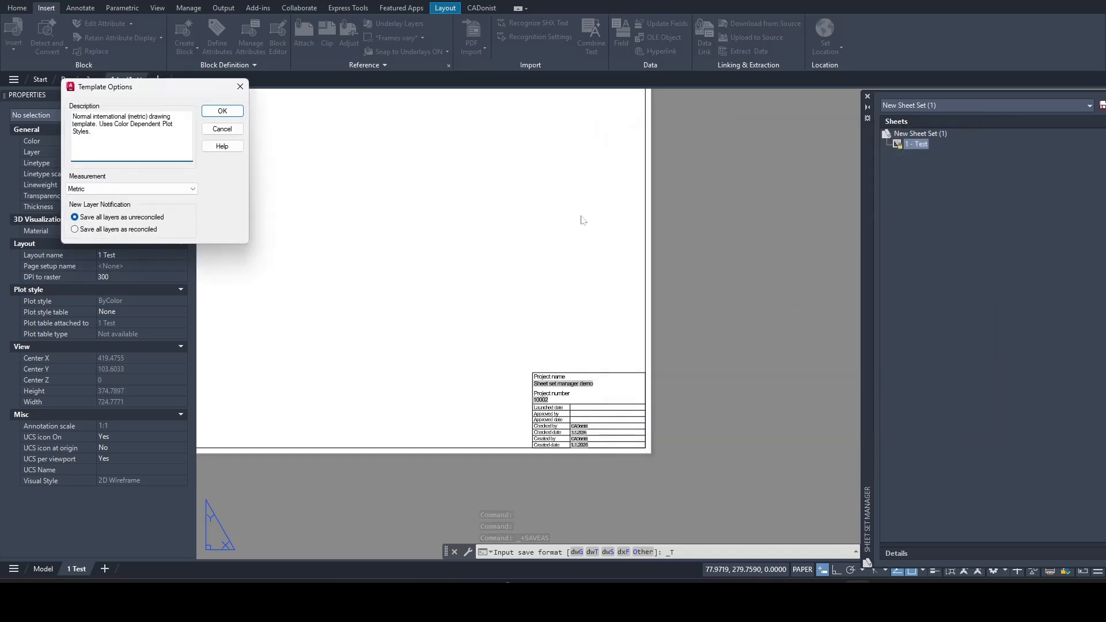
click(223, 111)
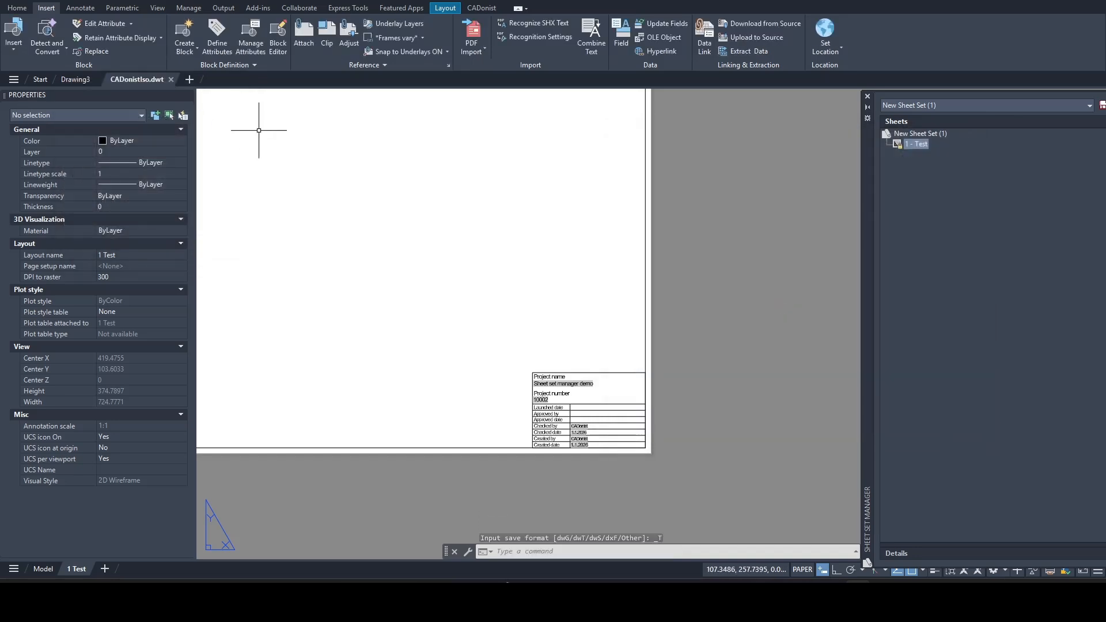
click(171, 79)
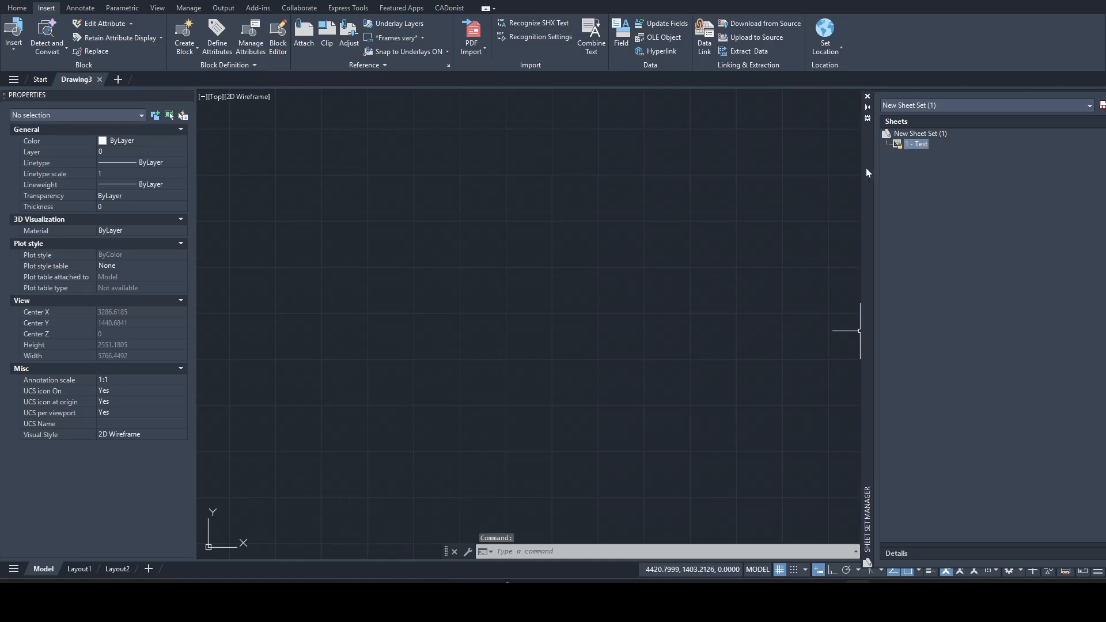
- Remove the sheet 1 - Test from New Sheet Set (1)
drag(867, 167, 554, 174)
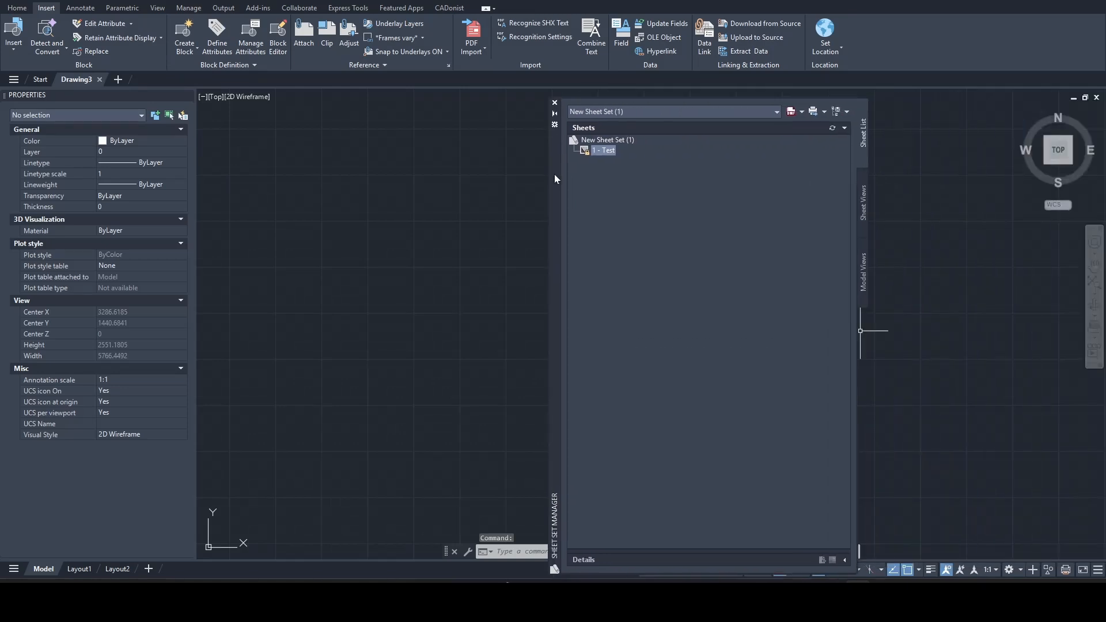
right_click(605, 145)
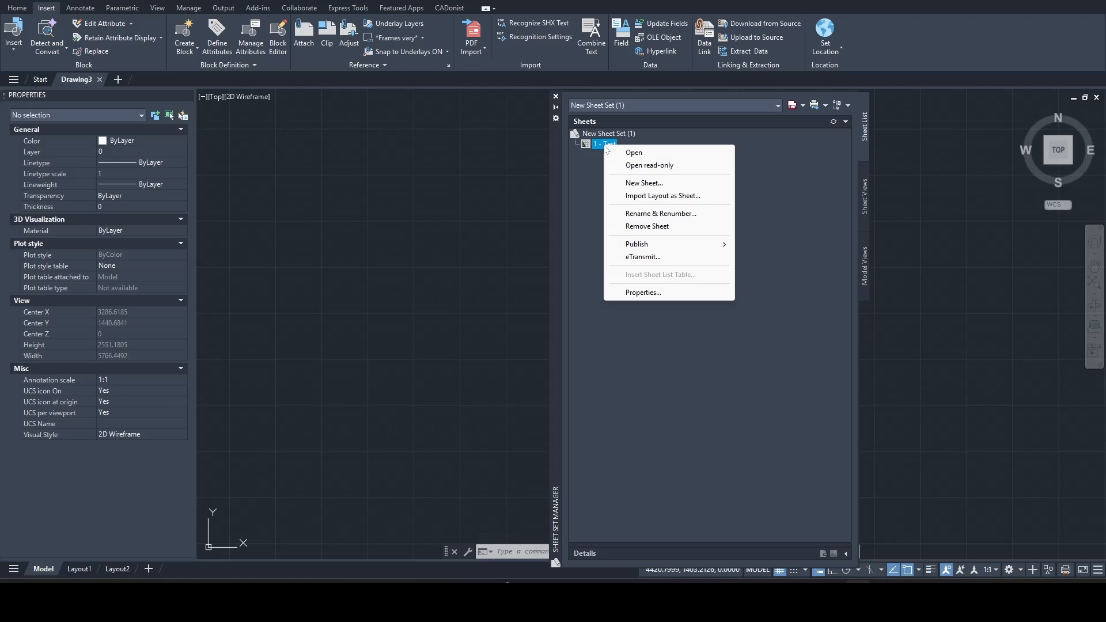
click(646, 227)
click(594, 313)
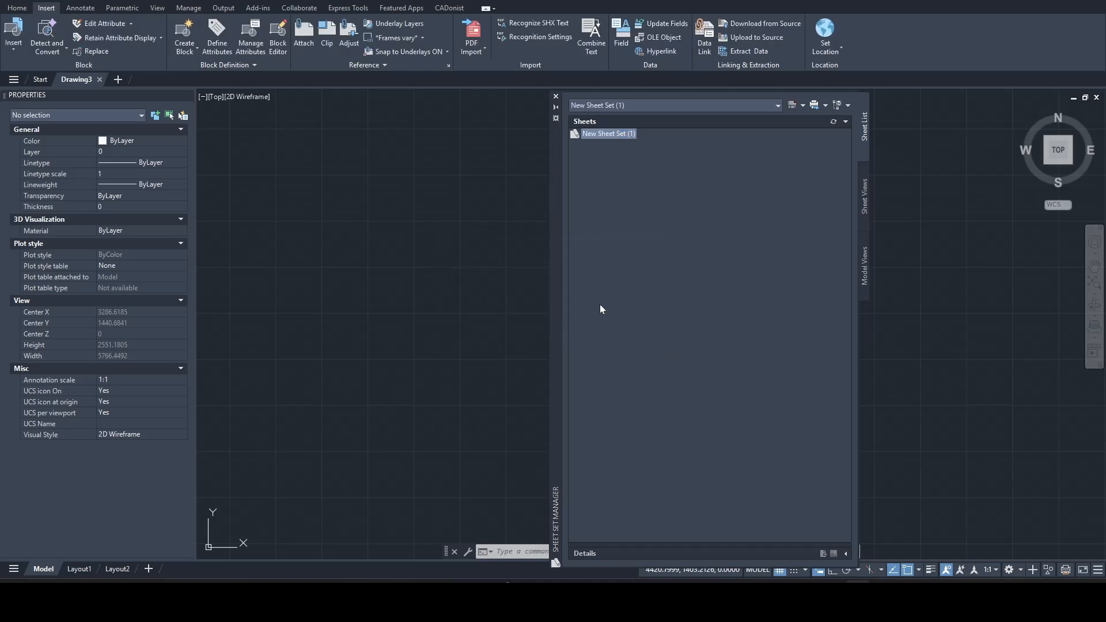
- Add a new sheet numbered 1 and titled Demo to New Sheet Set (1) and open it
right_click(600, 133)
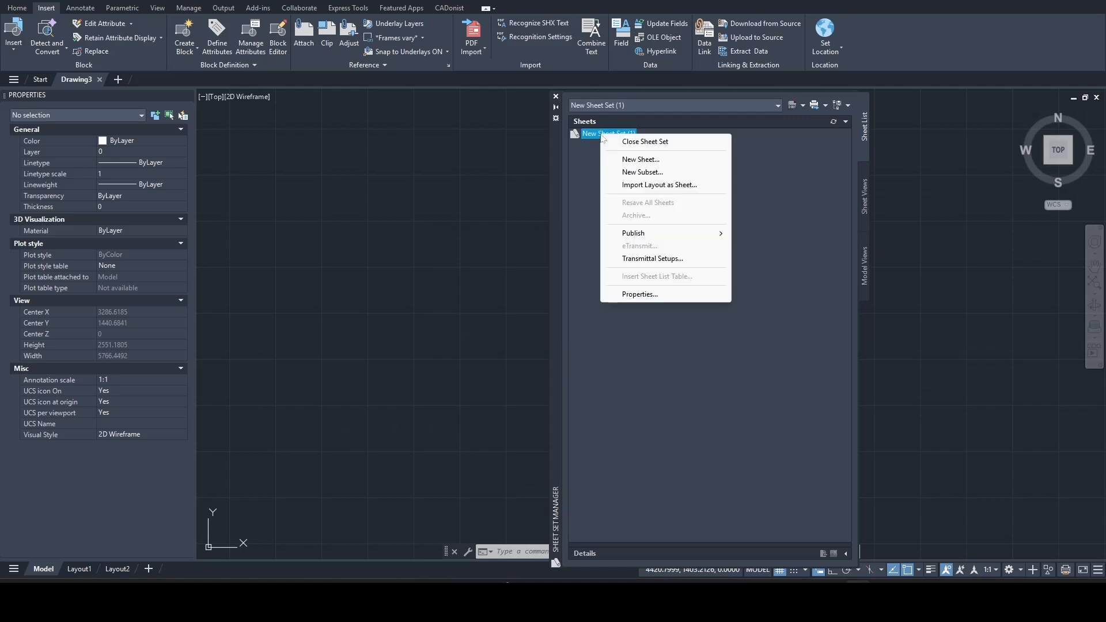
click(649, 163)
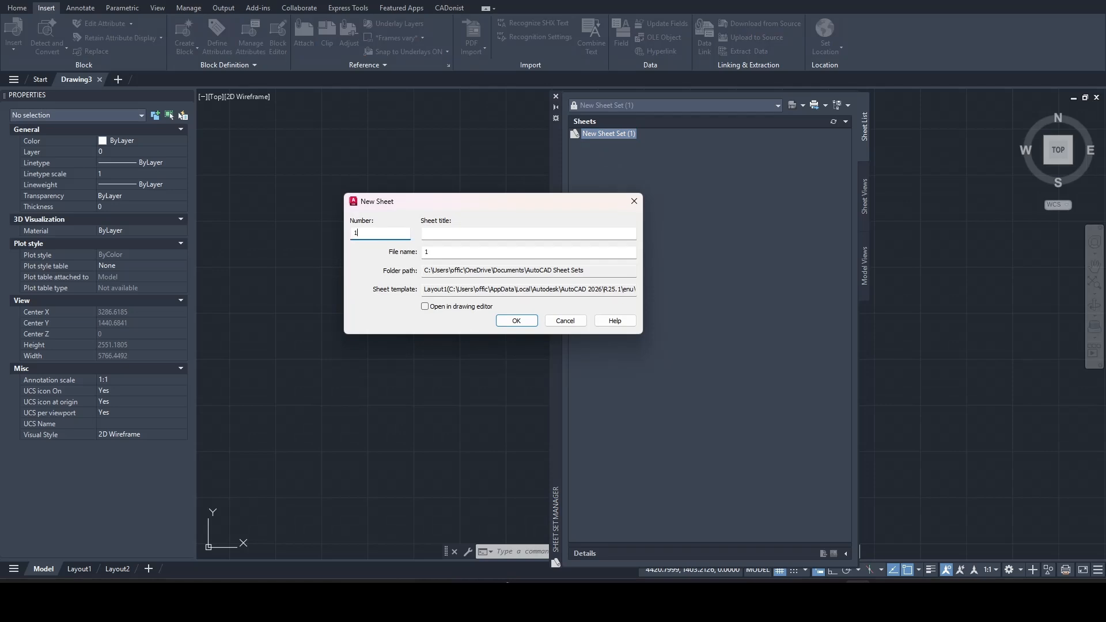
key(Tab)
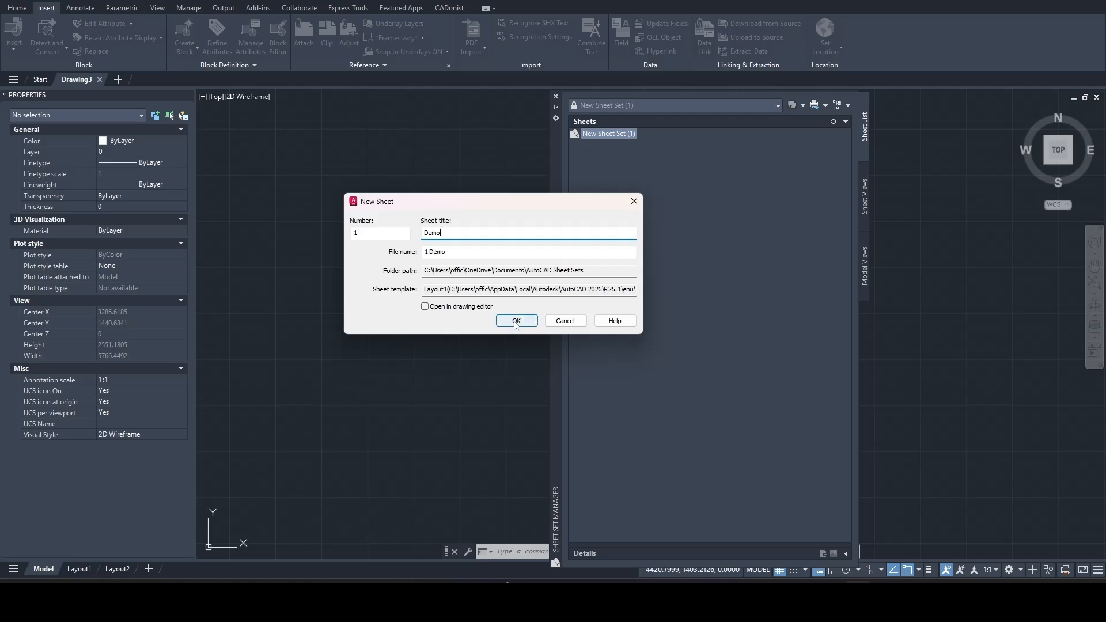
click(516, 321)
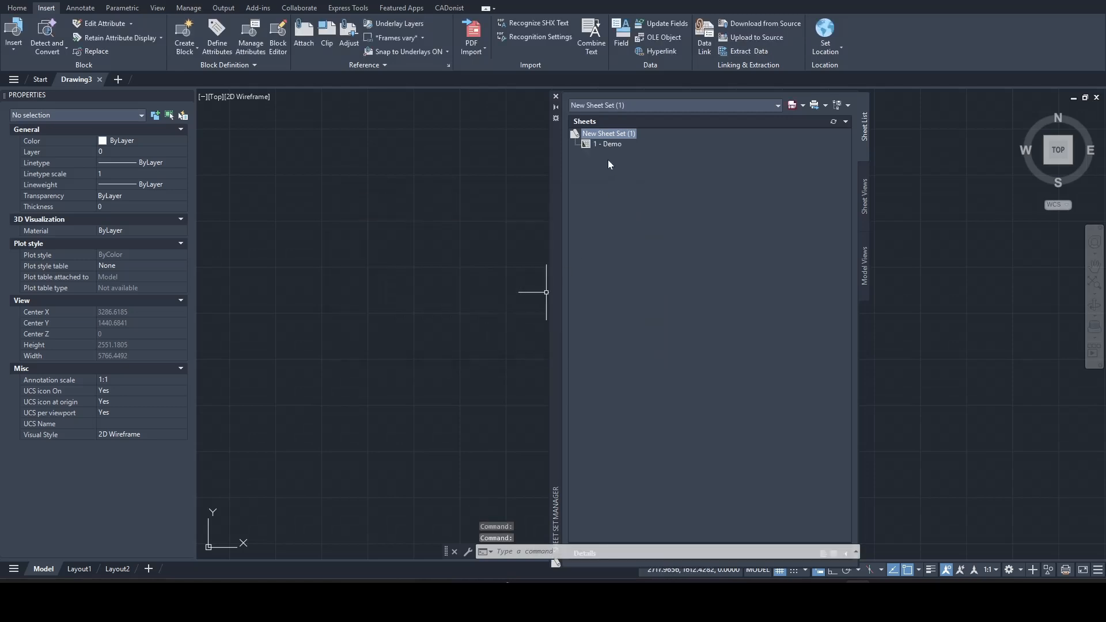
double_click(590, 146)
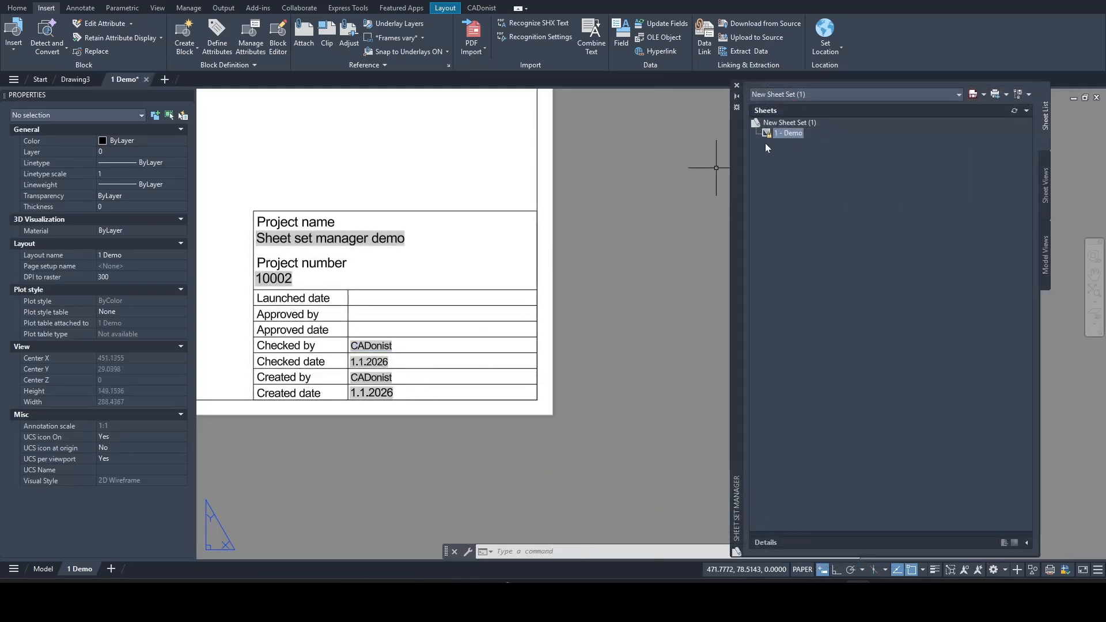
- Set the Demo sheet's custom properties Created_date to 19.1.2026 and Checked_date to 21.1.2026, and save the drawing to update the title block fields
right_click(790, 134)
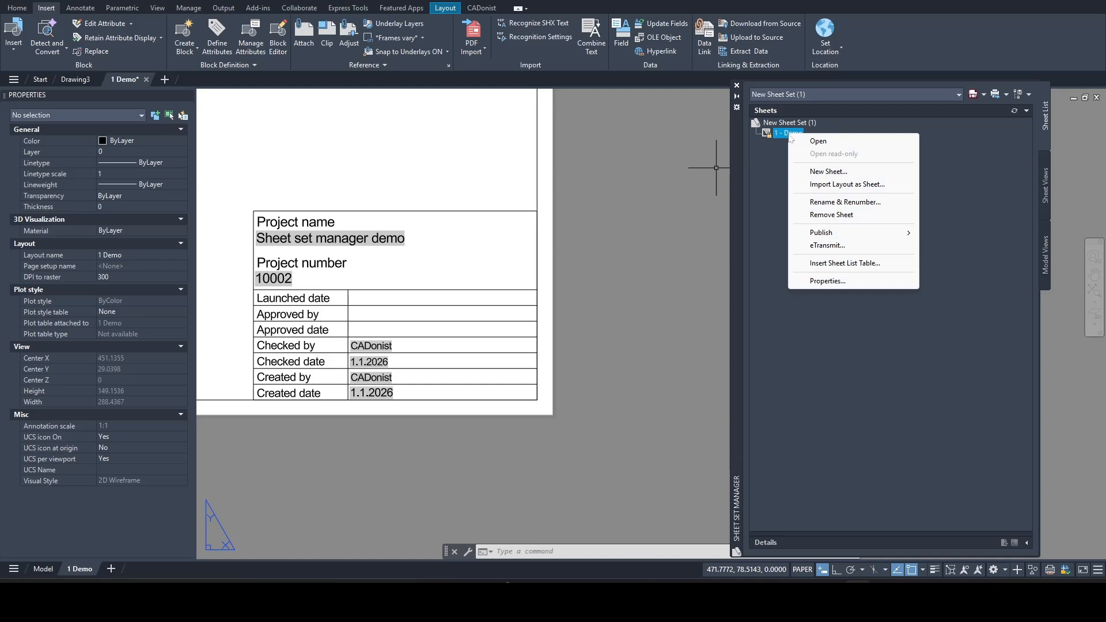
click(822, 281)
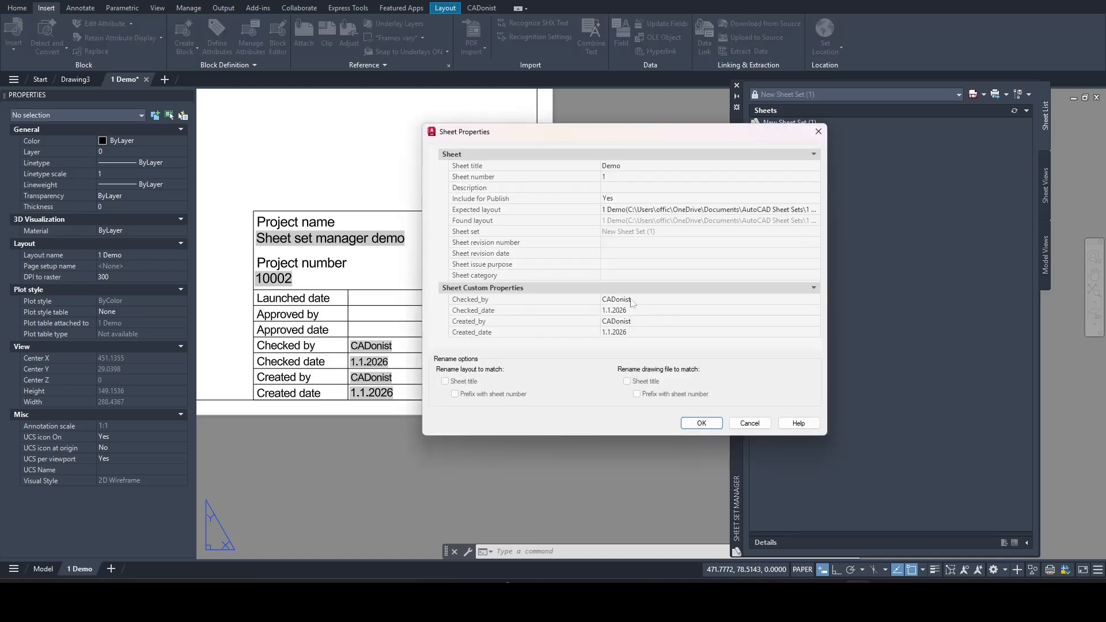
click(635, 301)
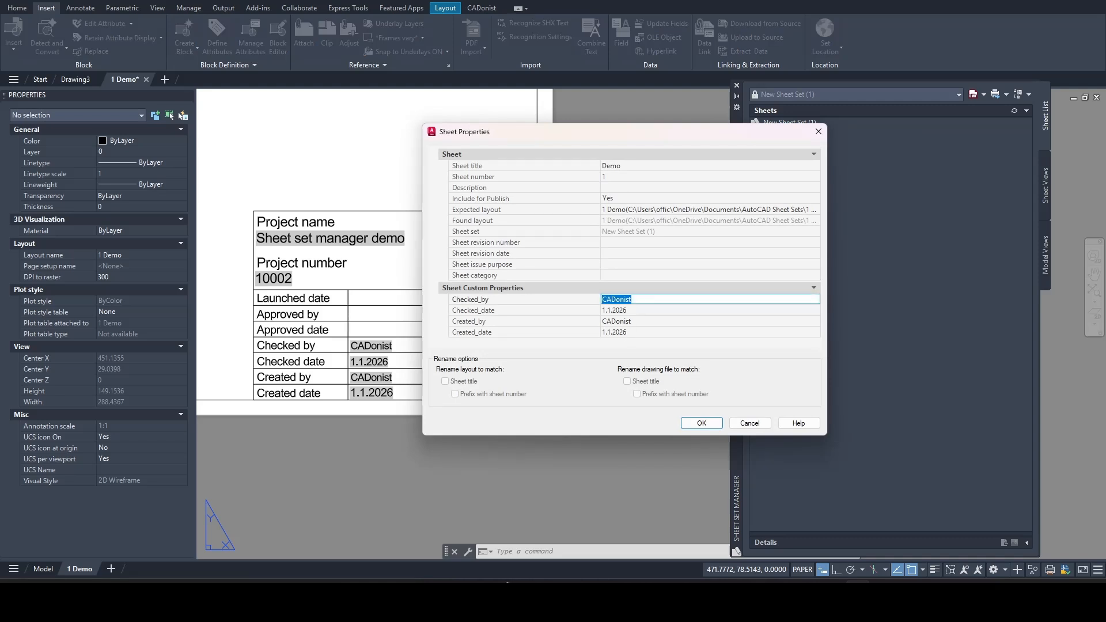
click(638, 312)
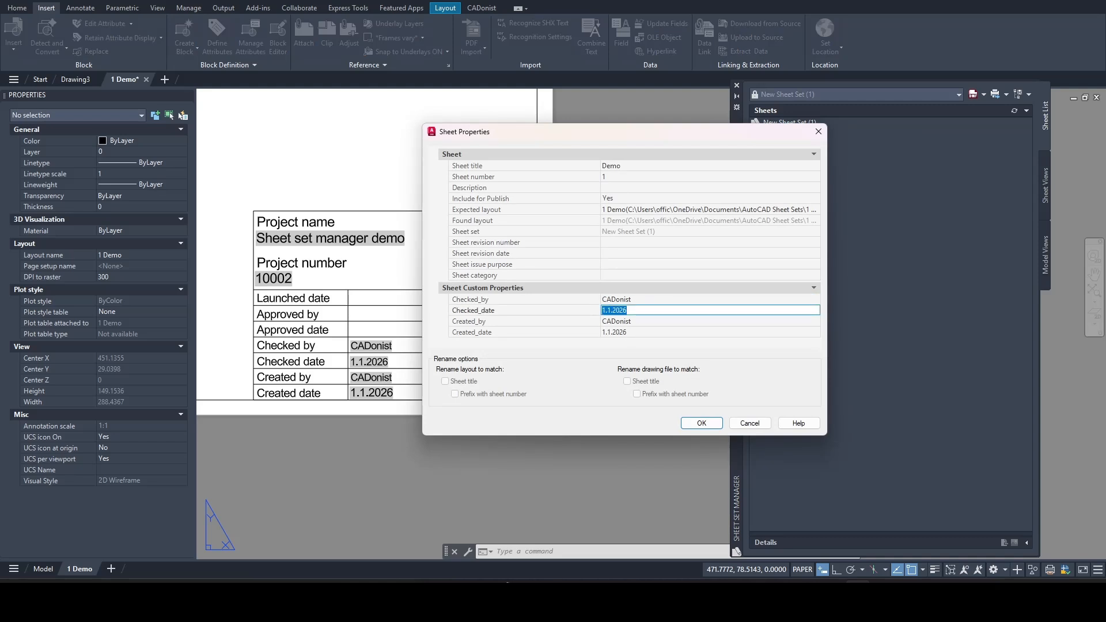
click(626, 333)
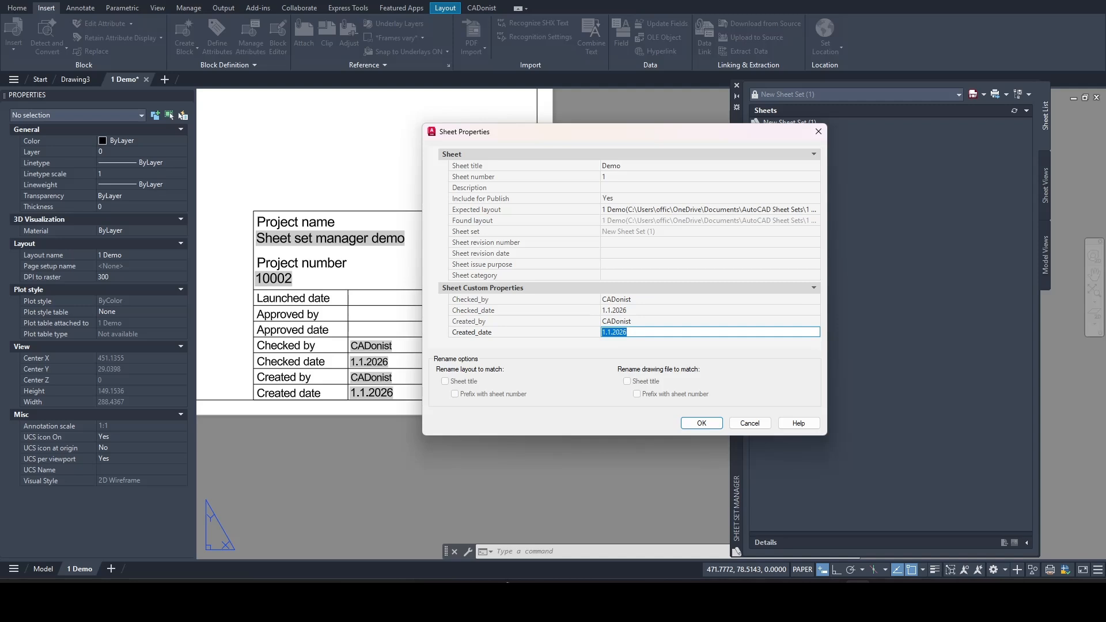
key(Home)
click(628, 311)
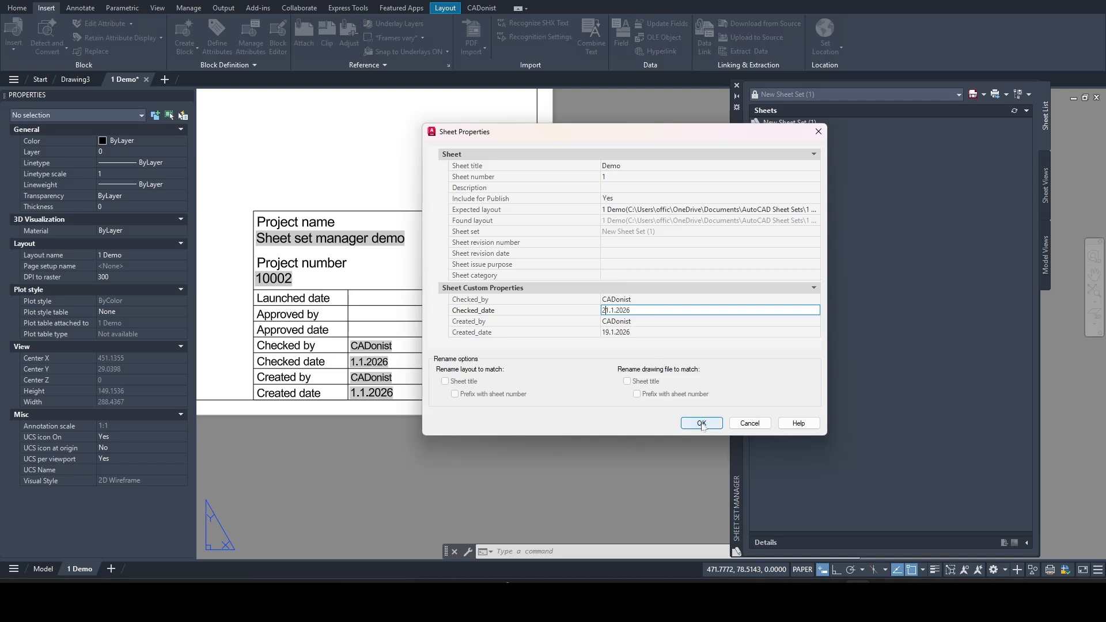
click(702, 424)
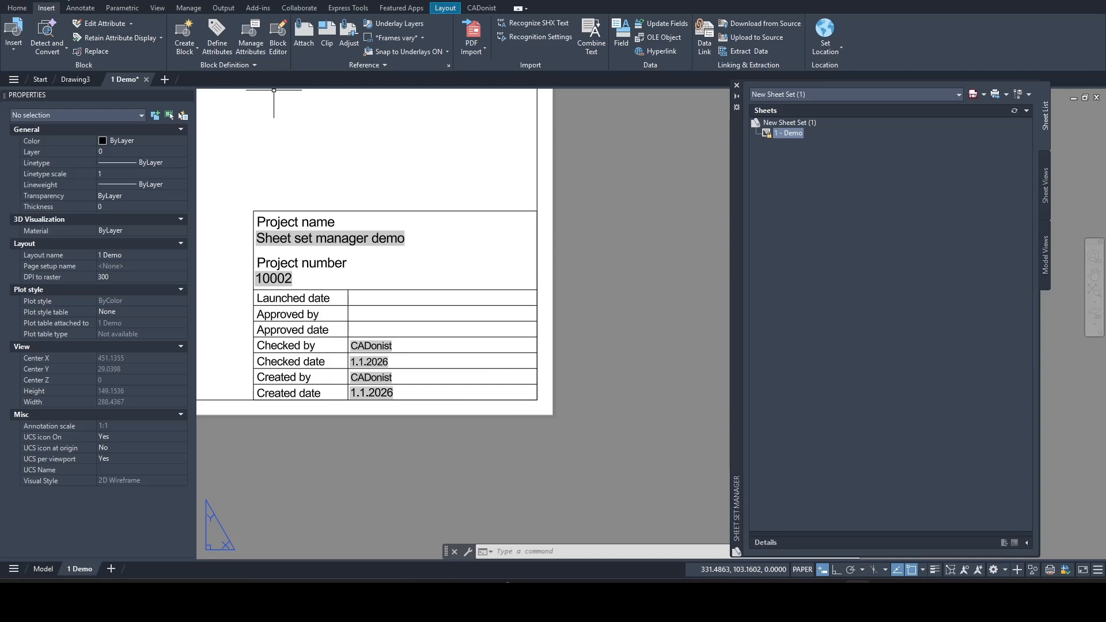
key(ctrl+s)
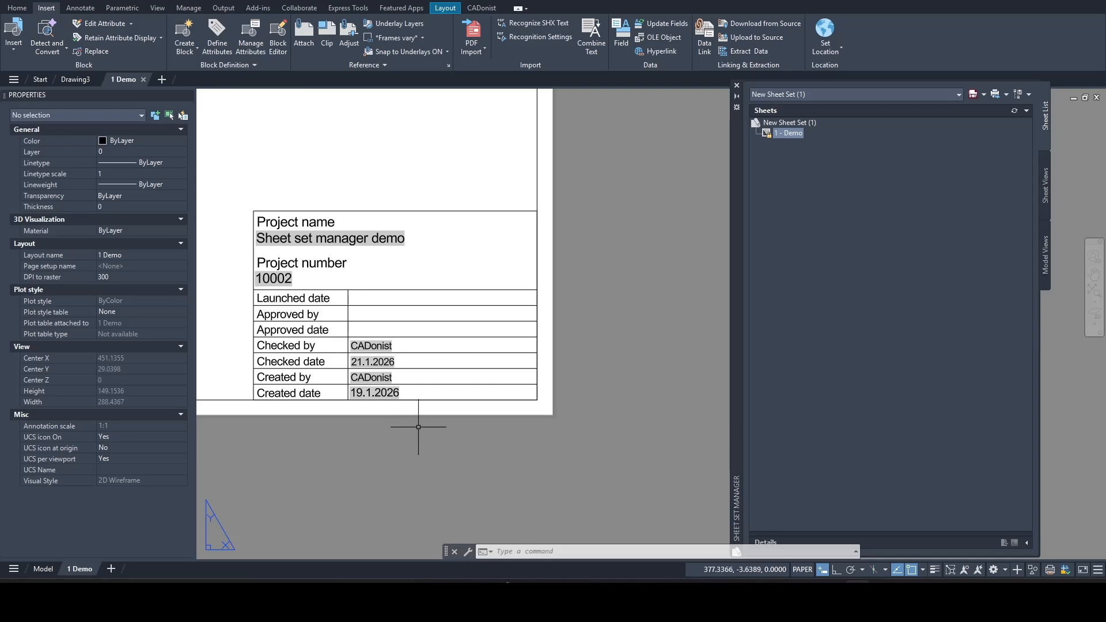
- Check the text height of the Created by field value in the Demo sheet's title block
scroll(371, 386, up, 4)
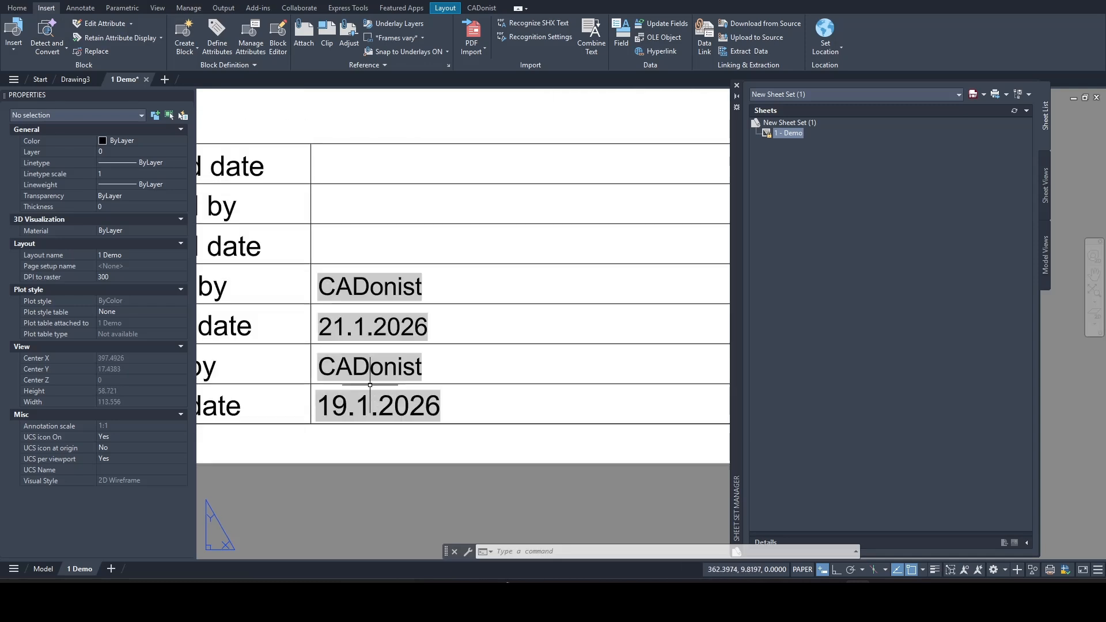
middle_drag(371, 383, 457, 372)
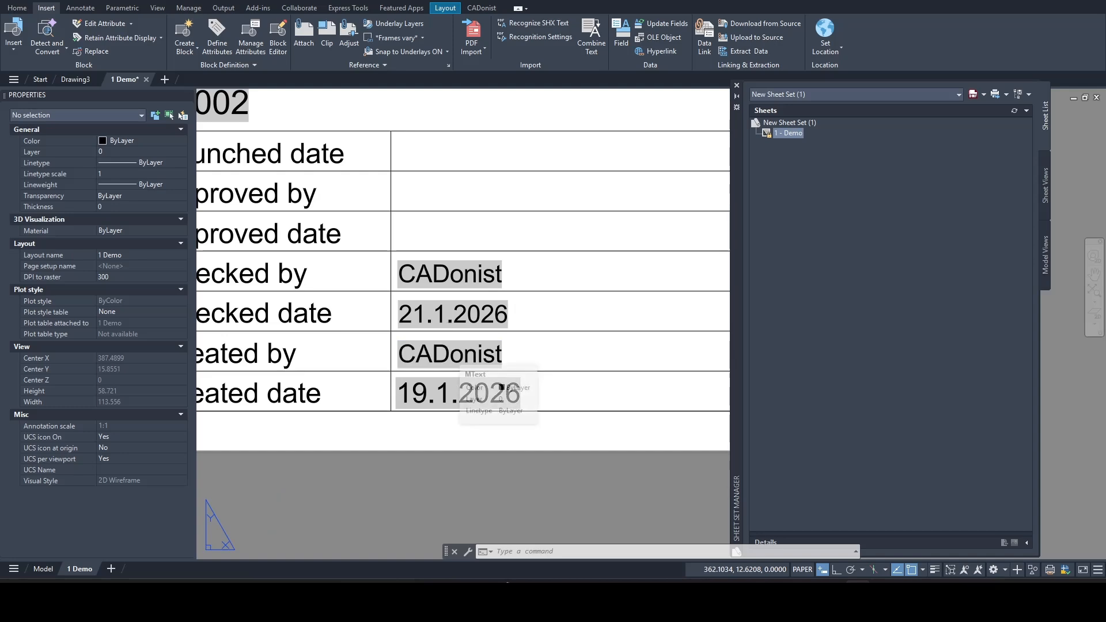
click(448, 350)
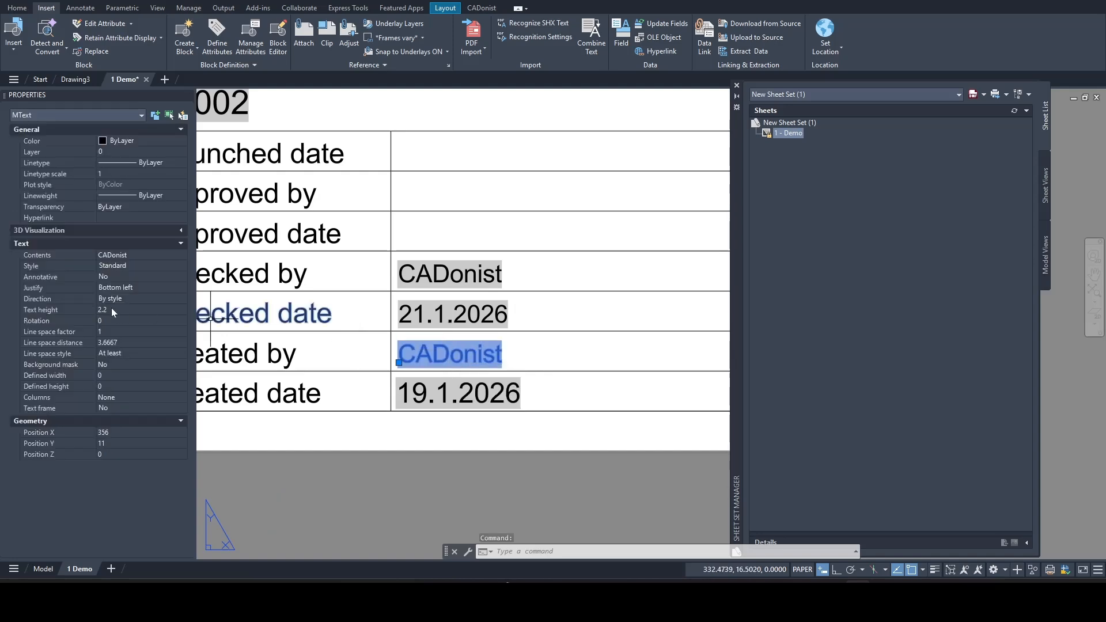
key(ctrl+s)
key(Escape)
scroll(461, 416, down, 4)
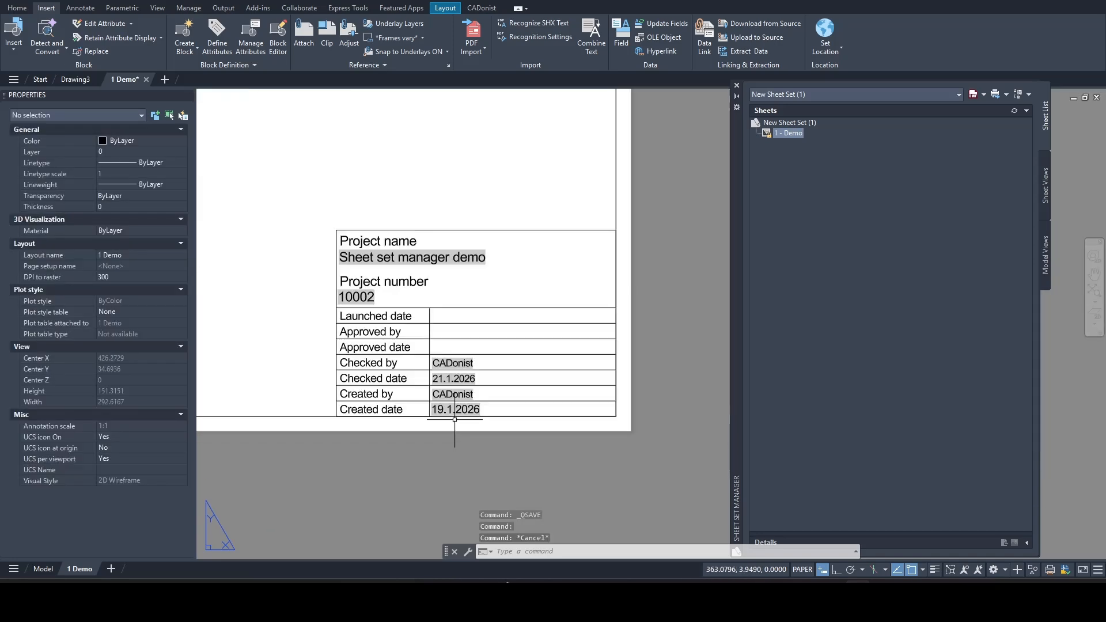
middle_drag(457, 345, 435, 341)
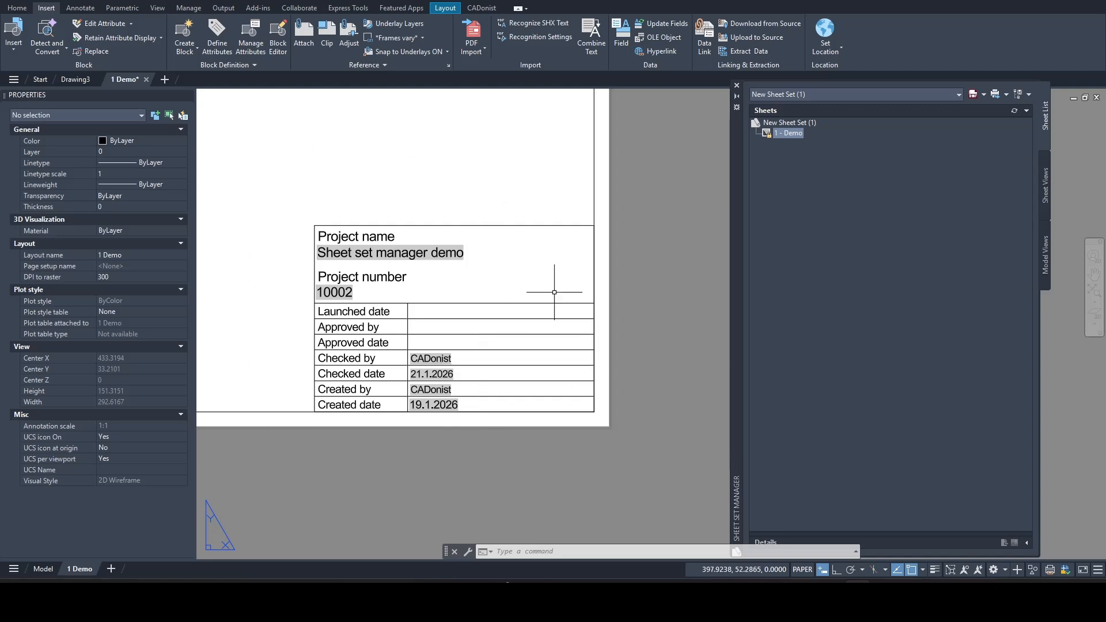
- Save the Demo sheet and open the drawing template CADonistIso.dwt for editing
key(ctrl+s)
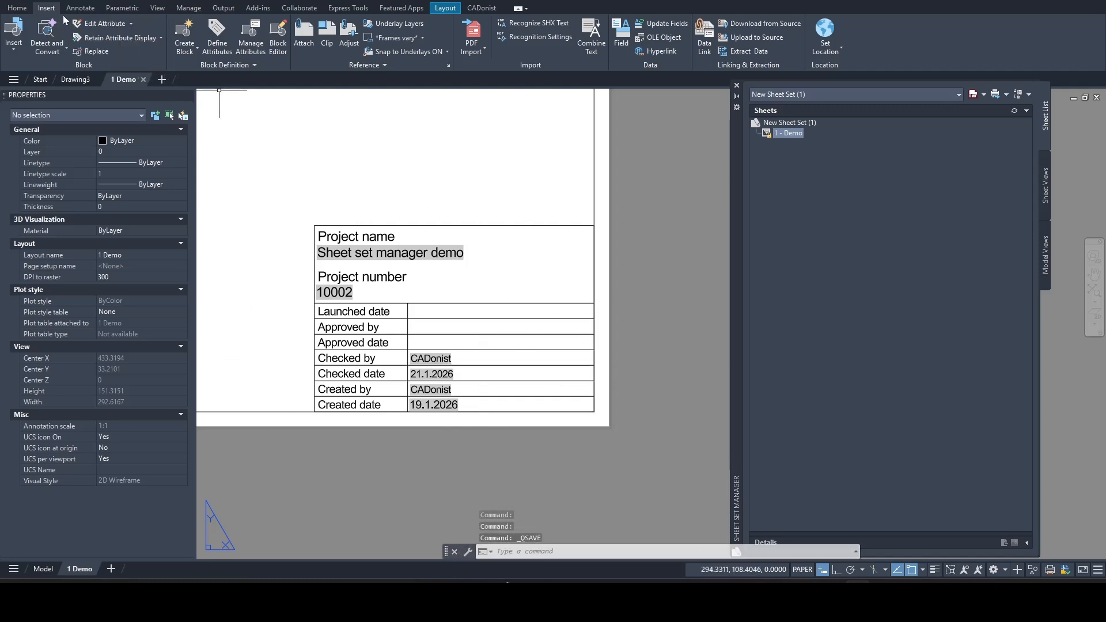
click(45, 0)
click(678, 413)
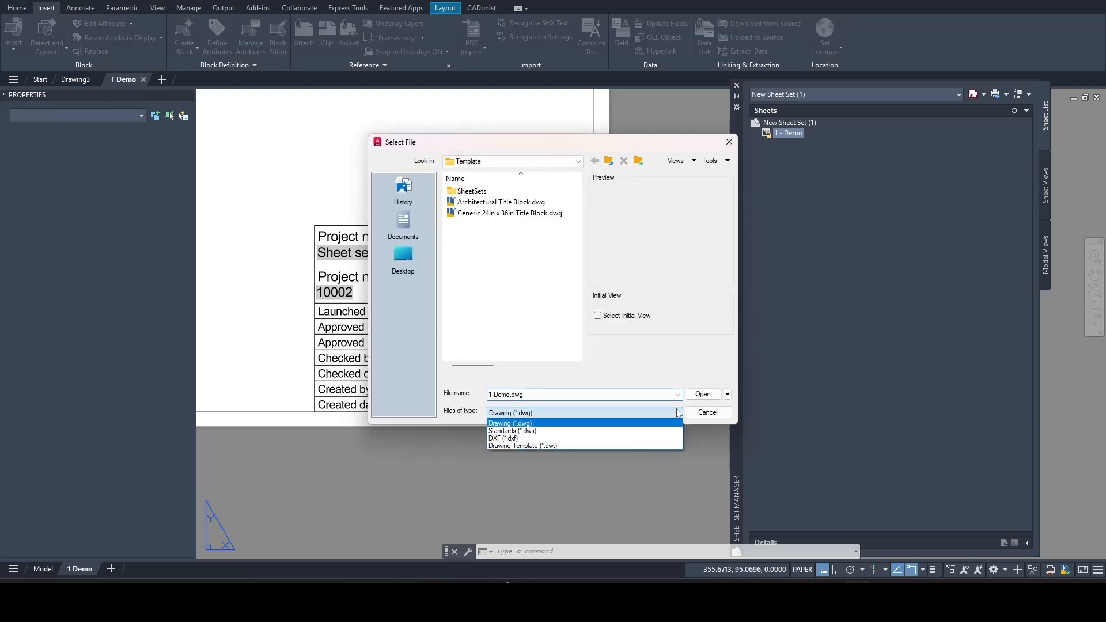
click(557, 447)
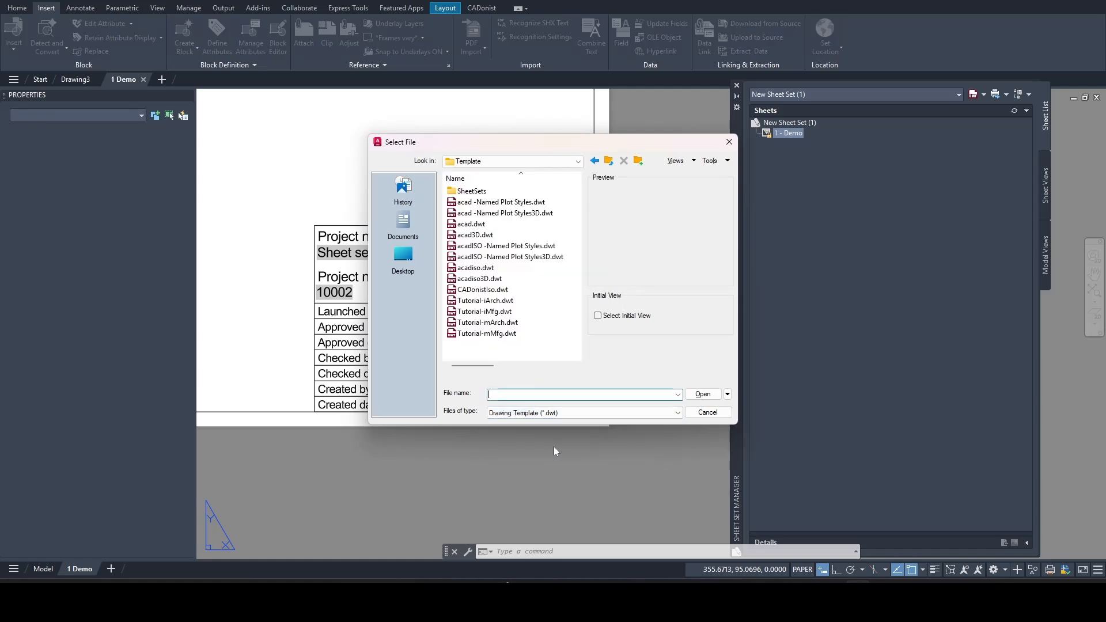
click(495, 290)
click(703, 394)
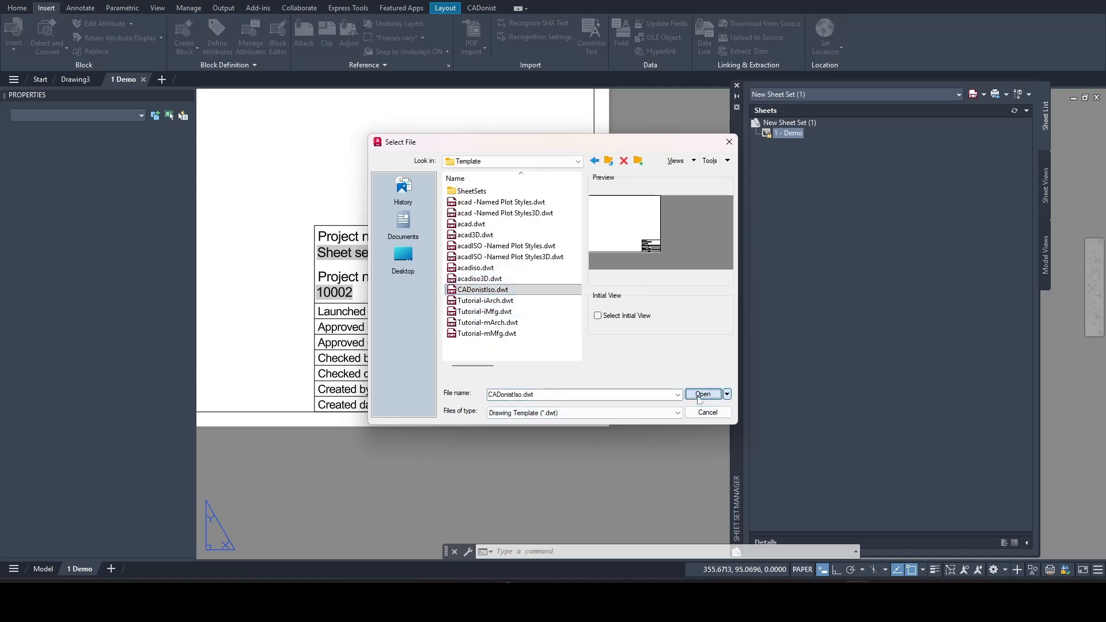
- Set the text height of the Checked by, Checked date and Created by field values to 2.5, and save and close the template
scroll(583, 443, down, 2)
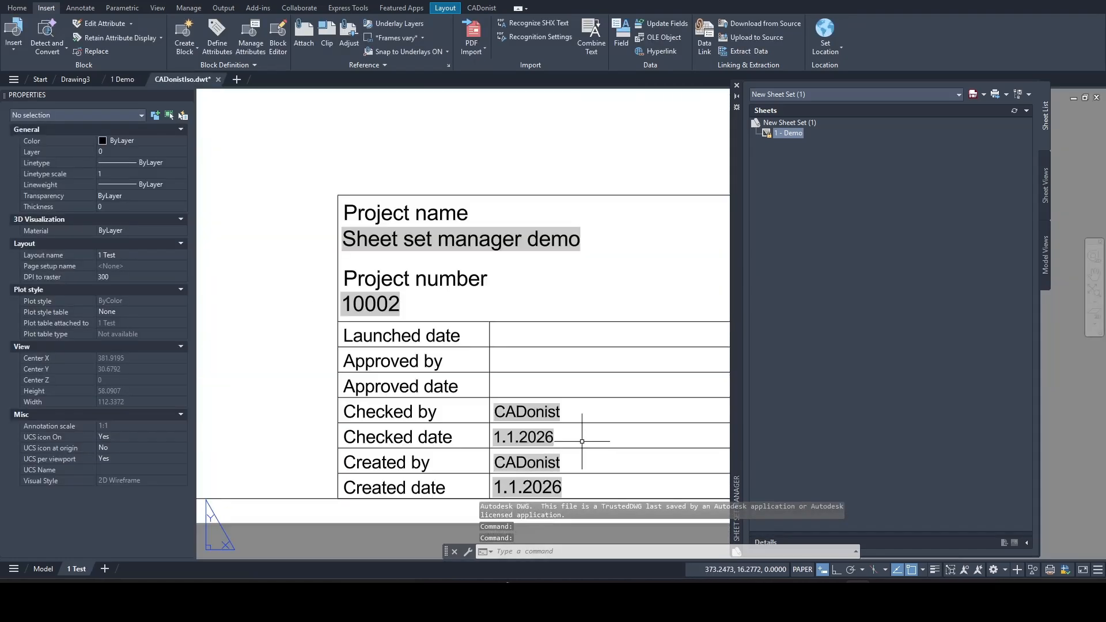
middle_drag(581, 440, 482, 341)
scroll(450, 360, up, 2)
click(439, 372)
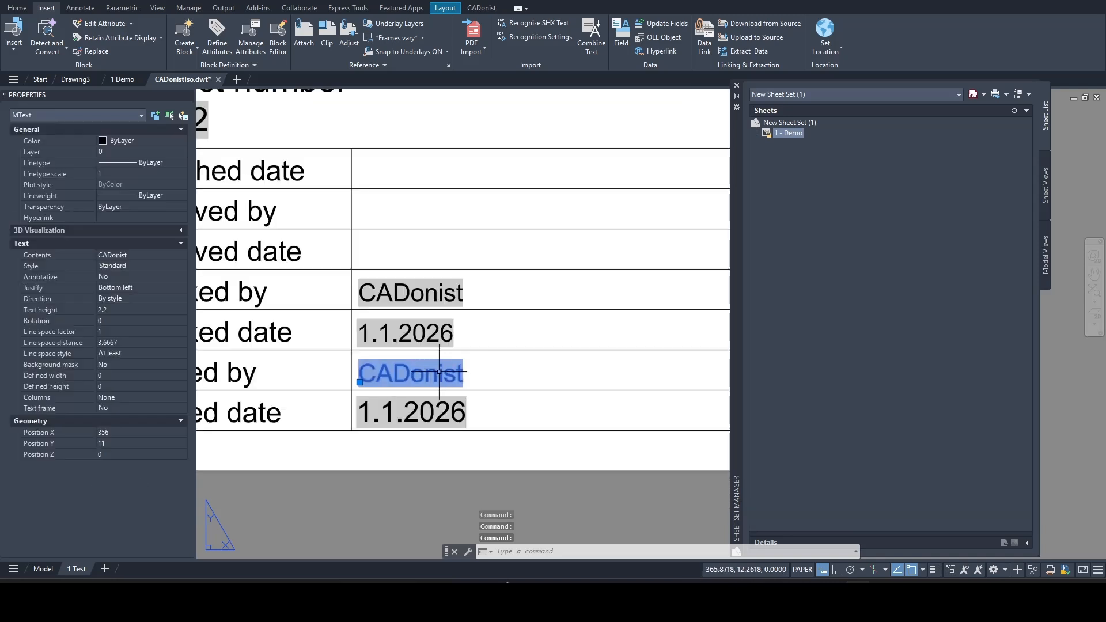
click(436, 334)
click(434, 291)
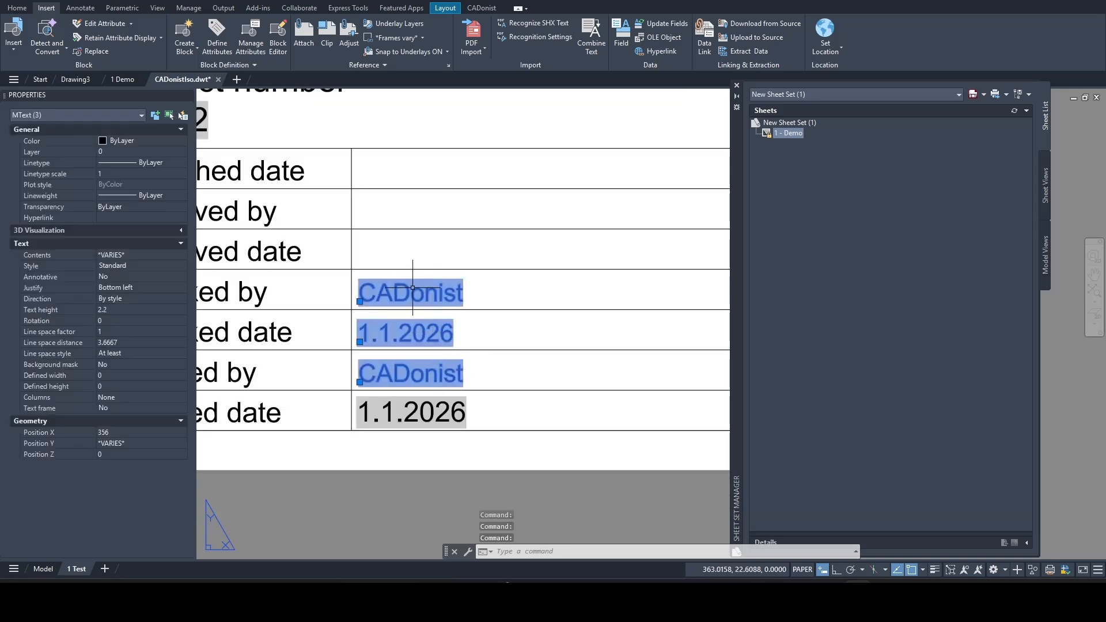
click(138, 310)
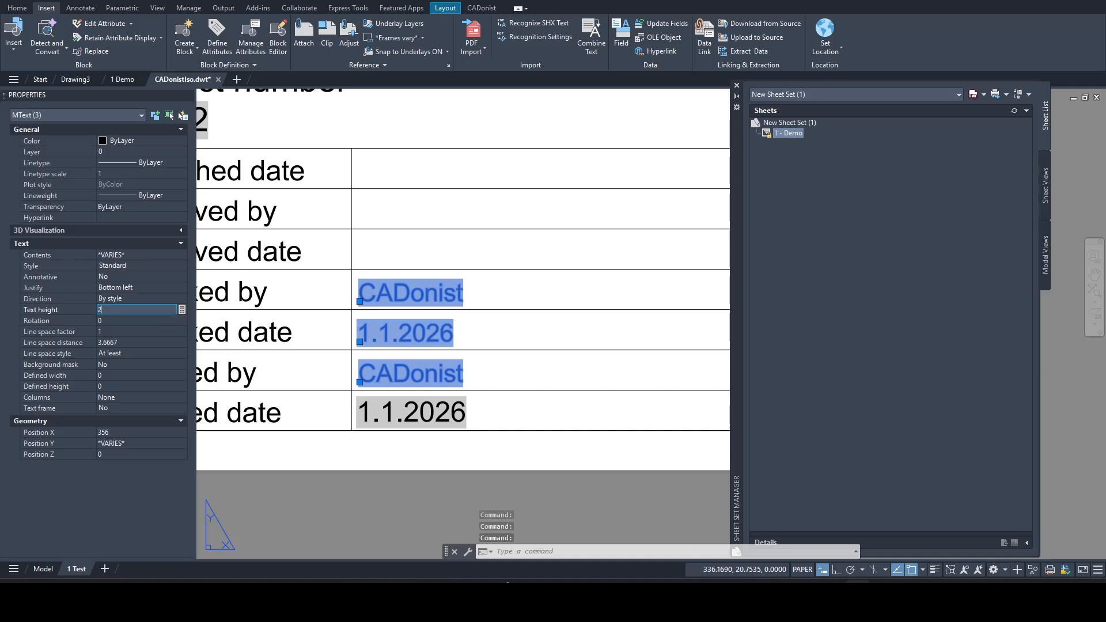
text(2.5)
key(Tab)
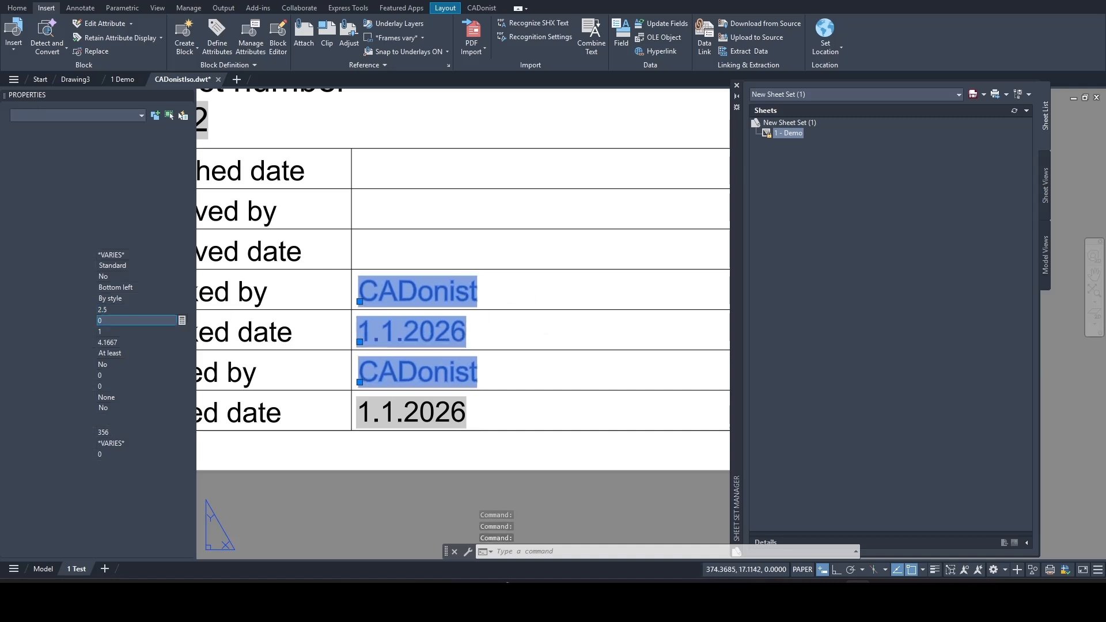
key(Escape)
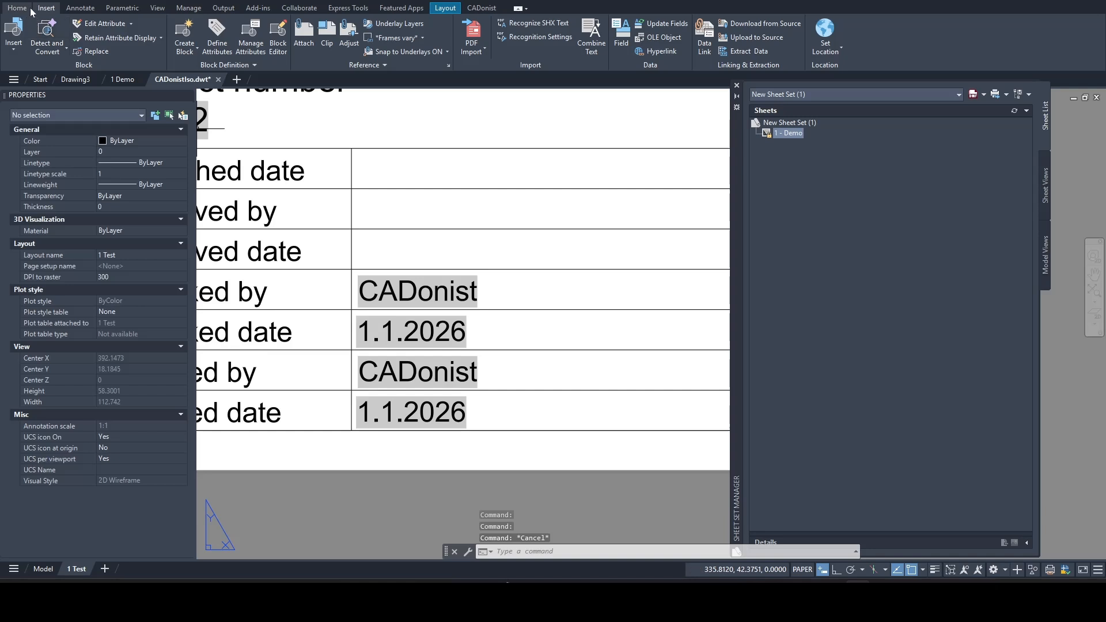
key(ctrl+s)
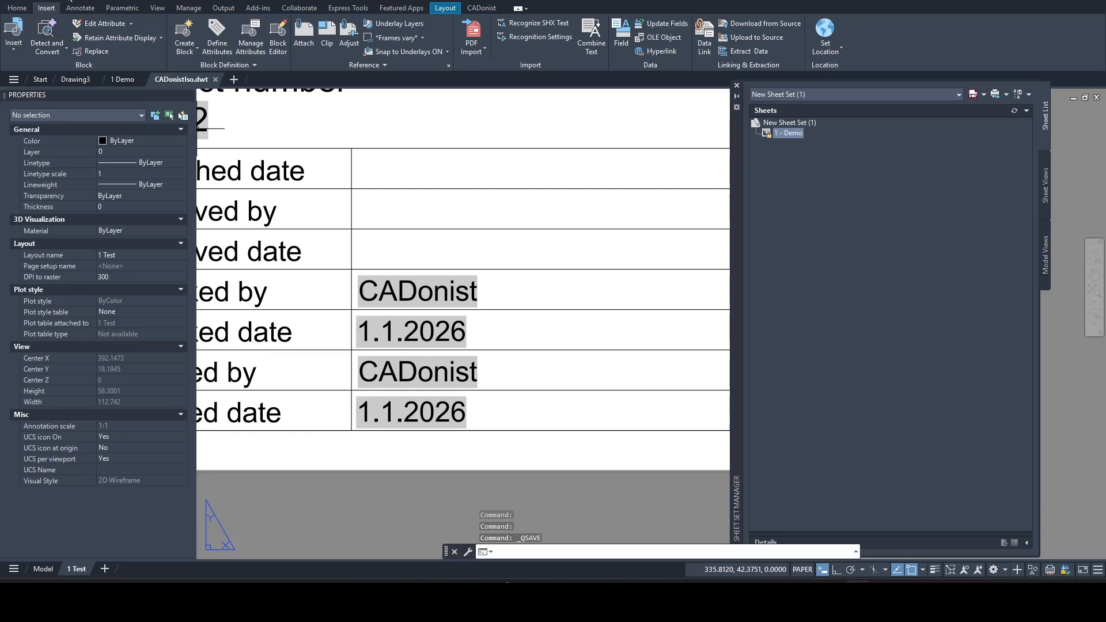
click(215, 79)
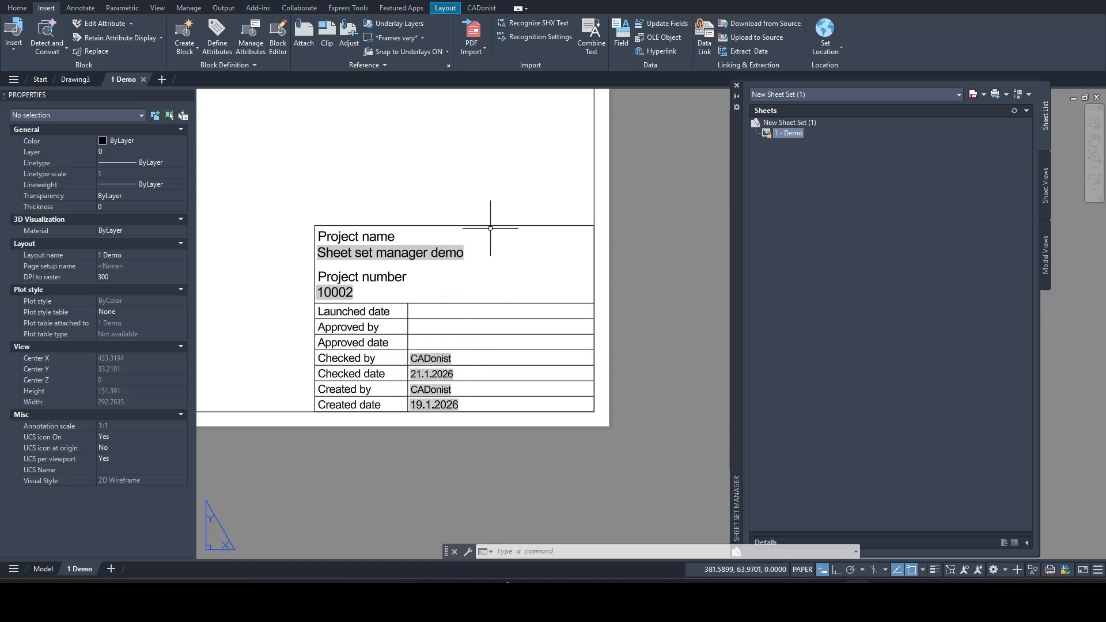
scroll(490, 219, down, 4)
middle_drag(487, 196, 558, 351)
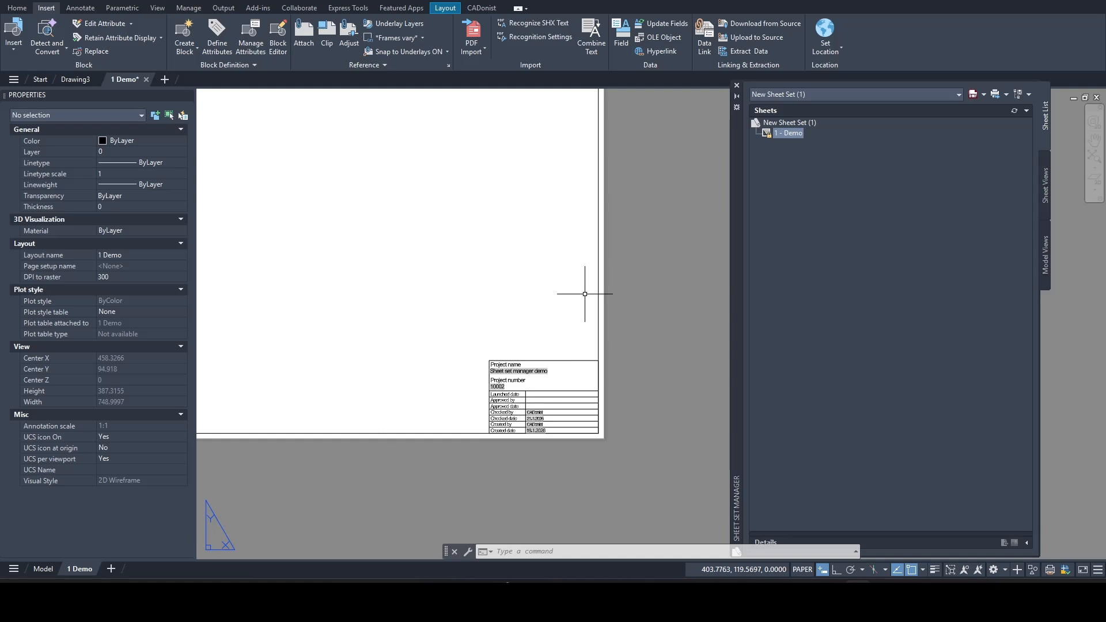
scroll(539, 412, up, 4)
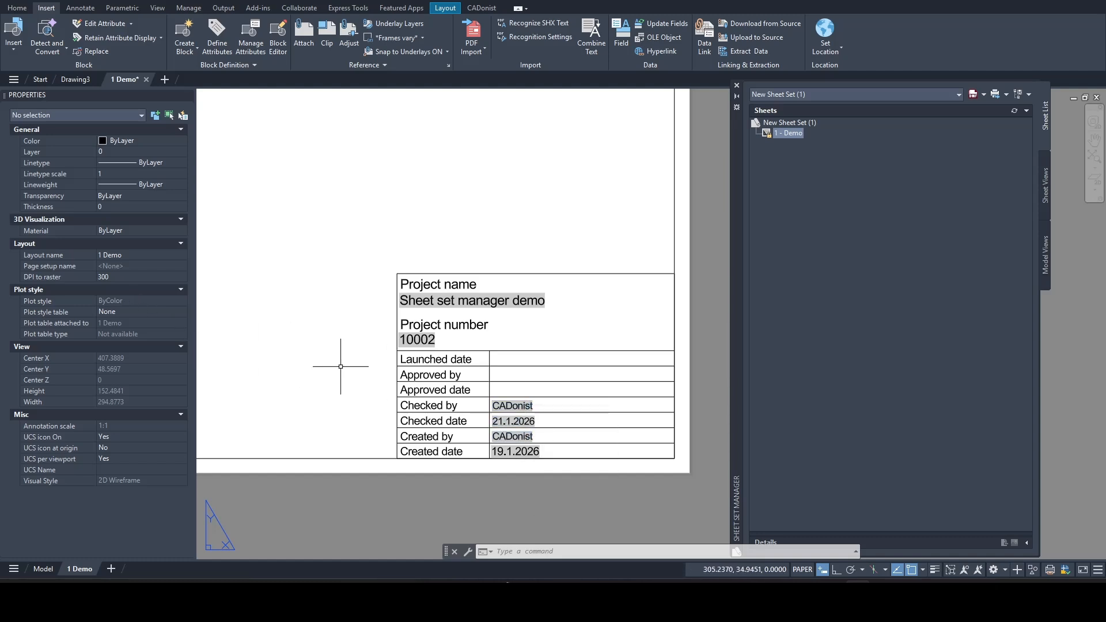
scroll(523, 420, down, 2)
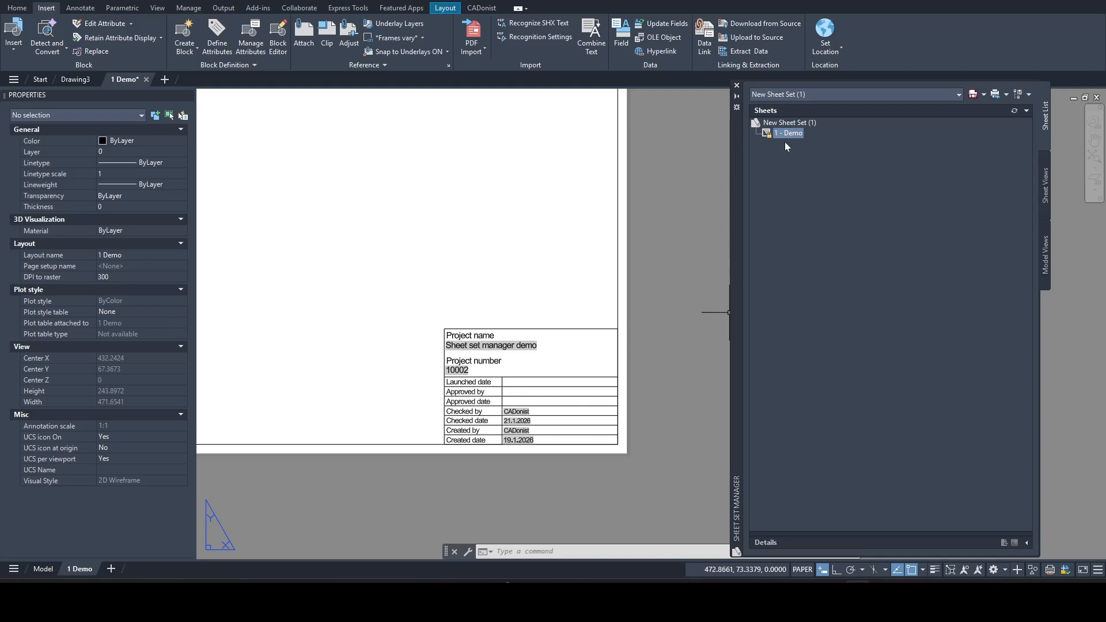
- Add a new sheet numbered 2 and titled New value to New Sheet Set (1) and open it
click(787, 124)
right_click(789, 126)
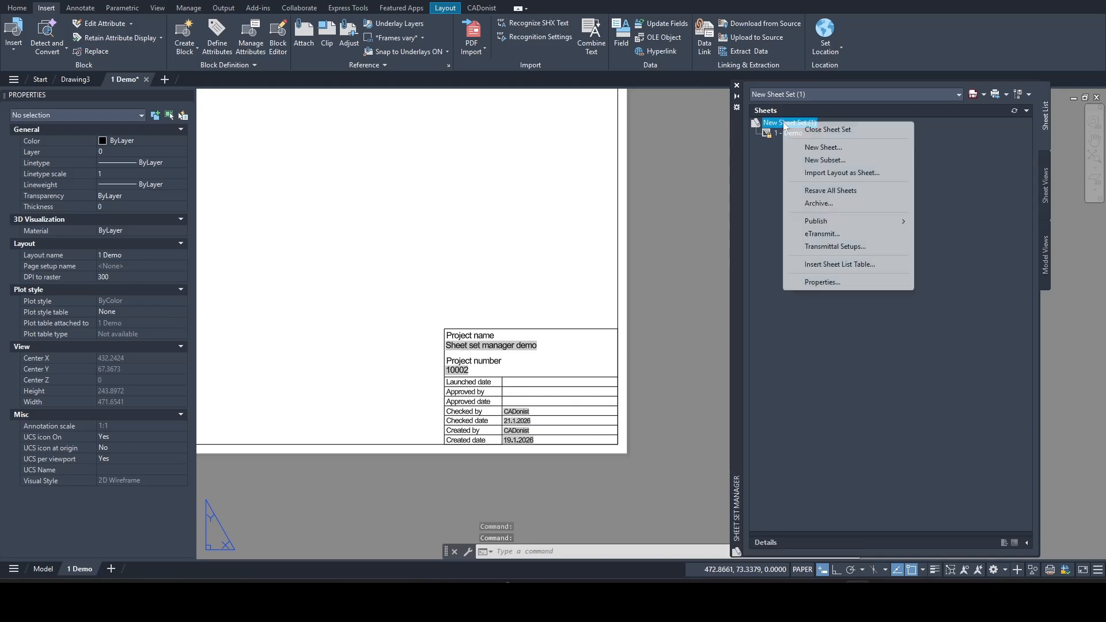
click(825, 147)
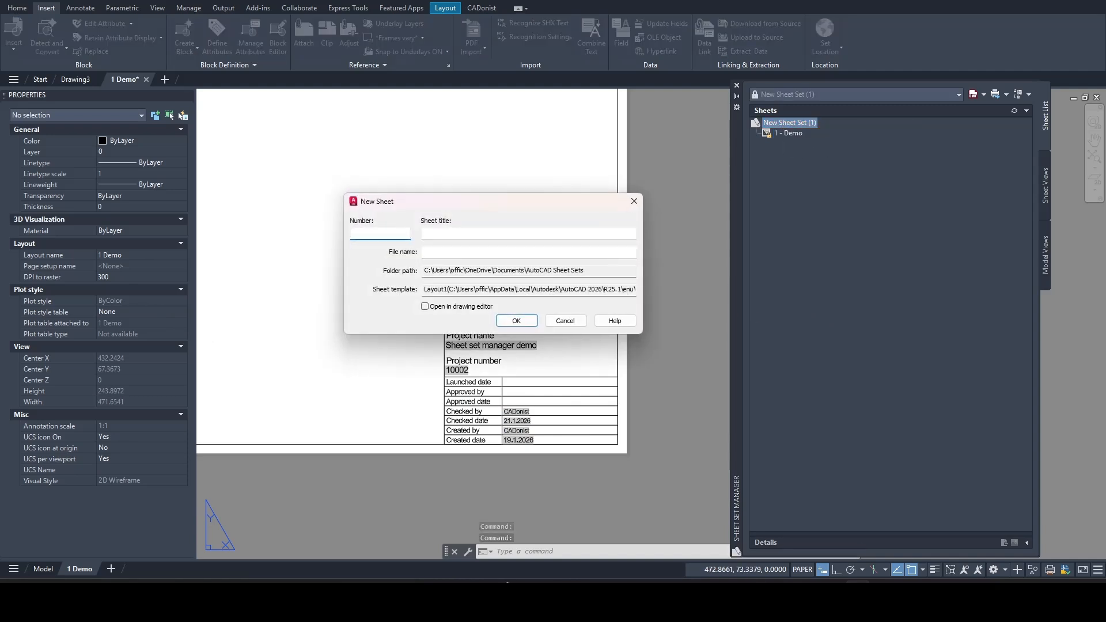
key(Tab)
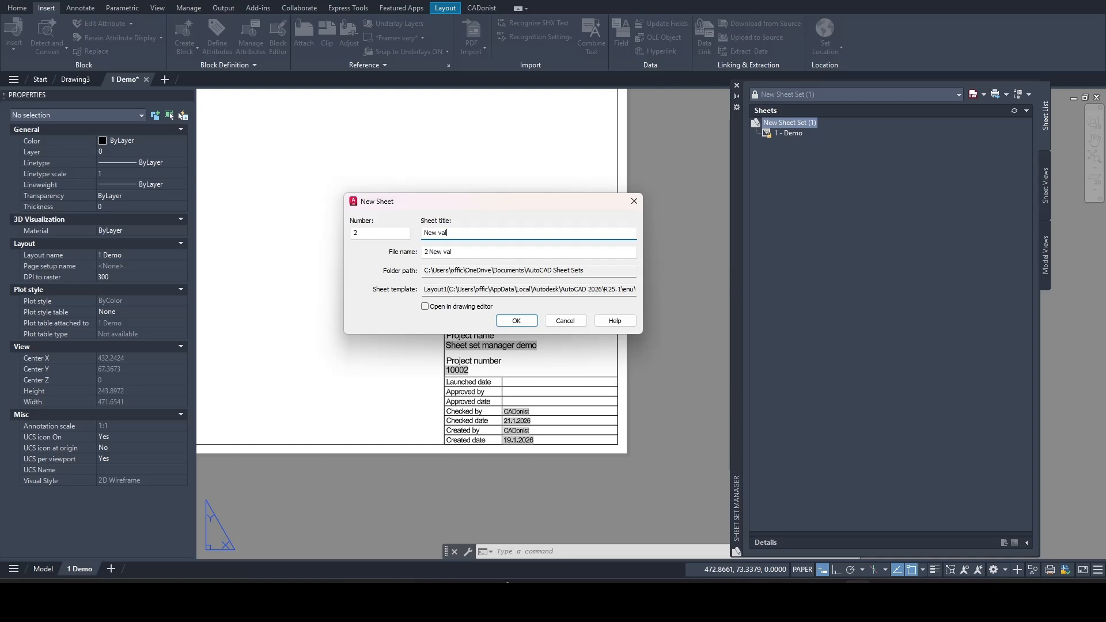
text(New value)
click(518, 321)
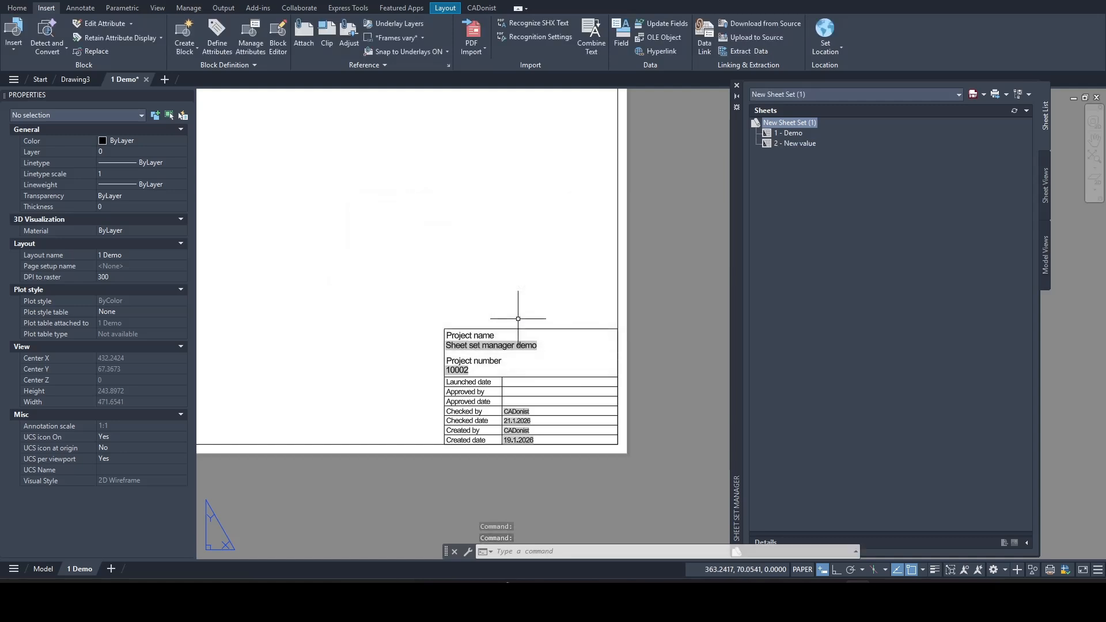
double_click(794, 143)
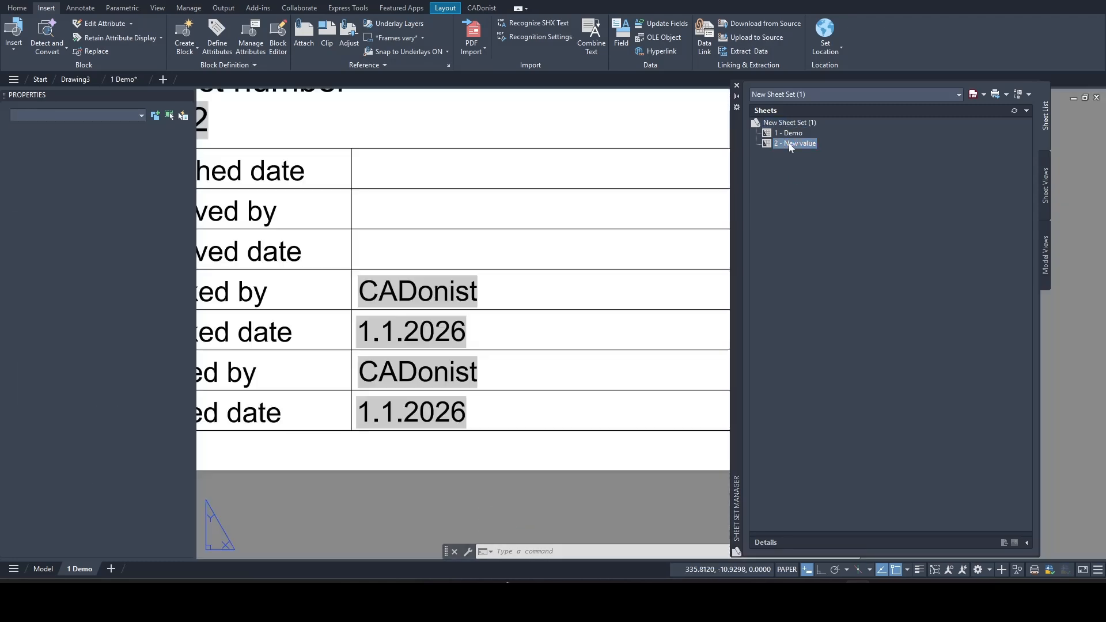
- Check the text height of the Checked by field value in the title block of the New value sheet
click(446, 280)
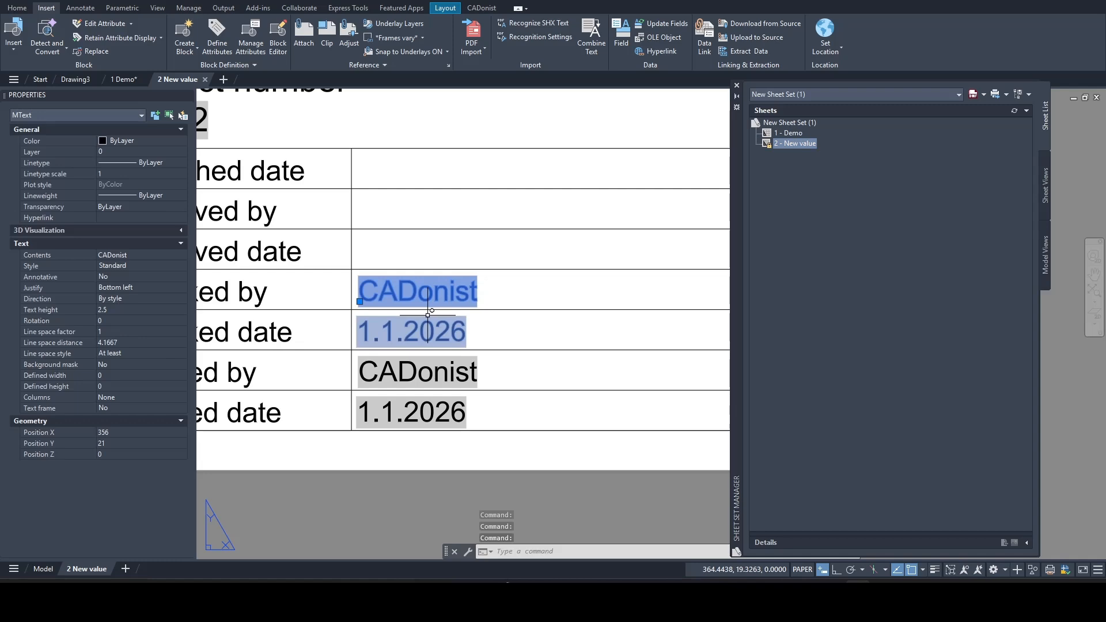
key(Escape)
scroll(556, 371, up, 4)
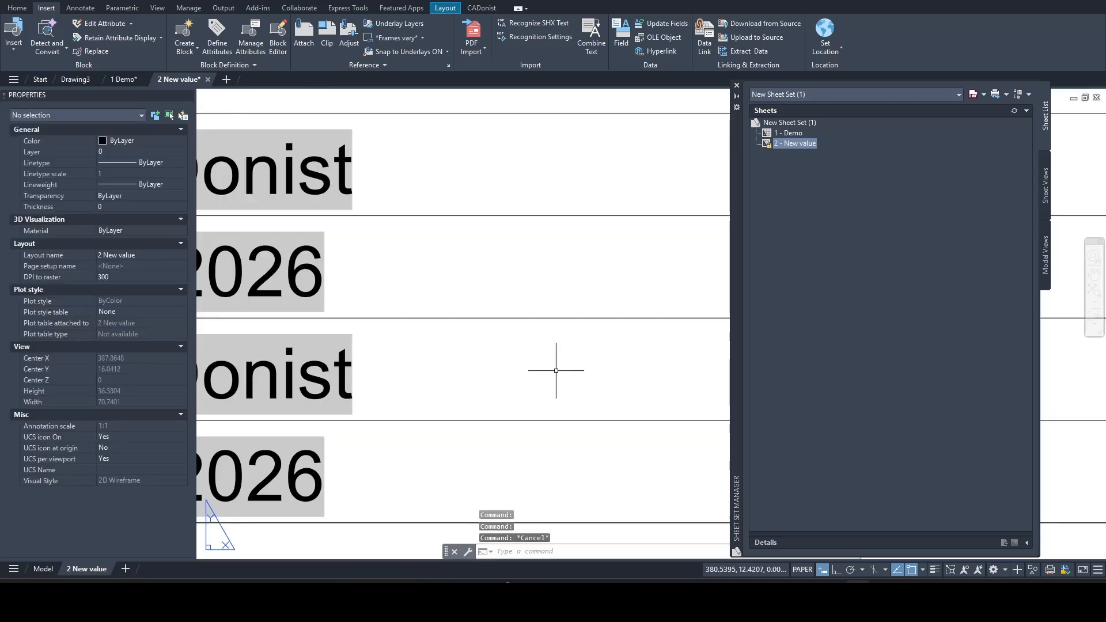
- Set the text height of the Checked by, Checked date and Created by values in the Demo sheet's title block to 2.5
scroll(556, 370, down, 10)
click(128, 79)
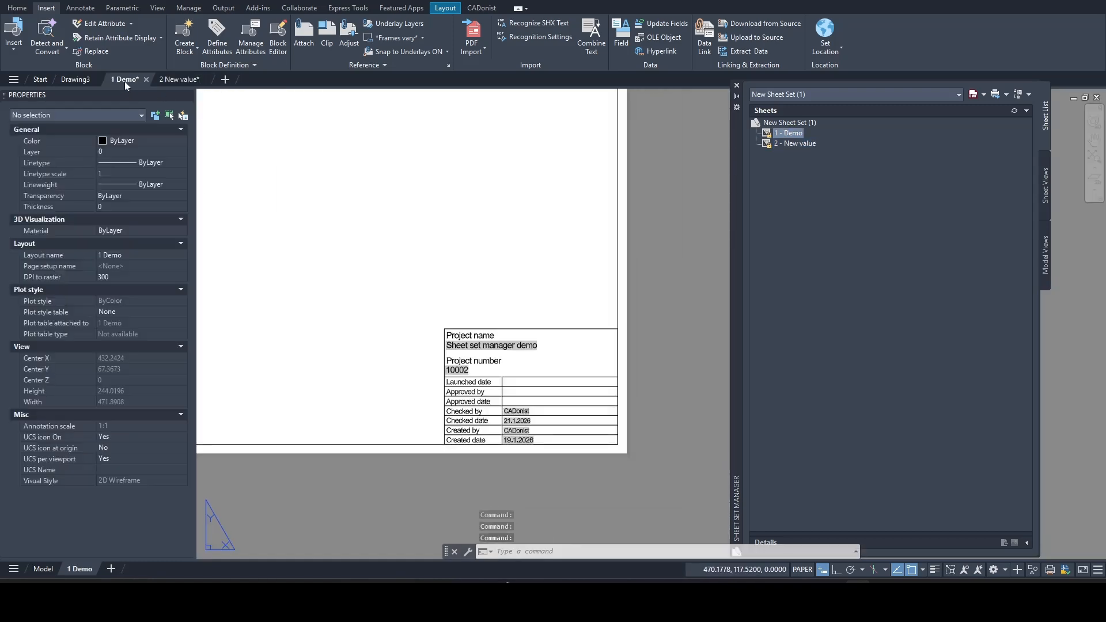
scroll(526, 416, up, 4)
middle_drag(526, 416, 500, 398)
click(489, 390)
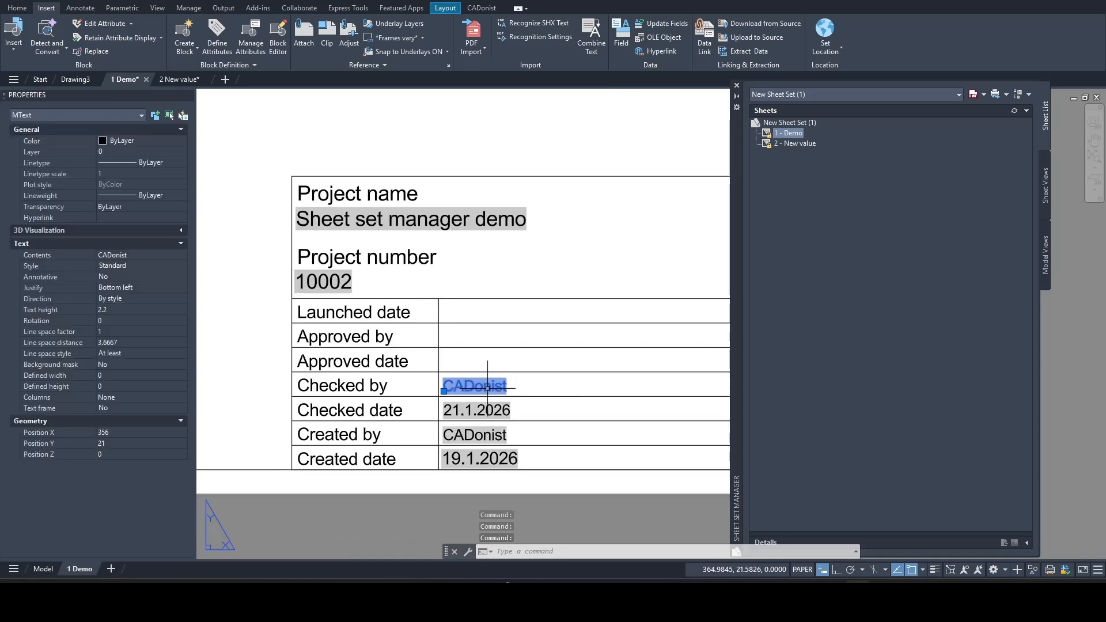
click(488, 409)
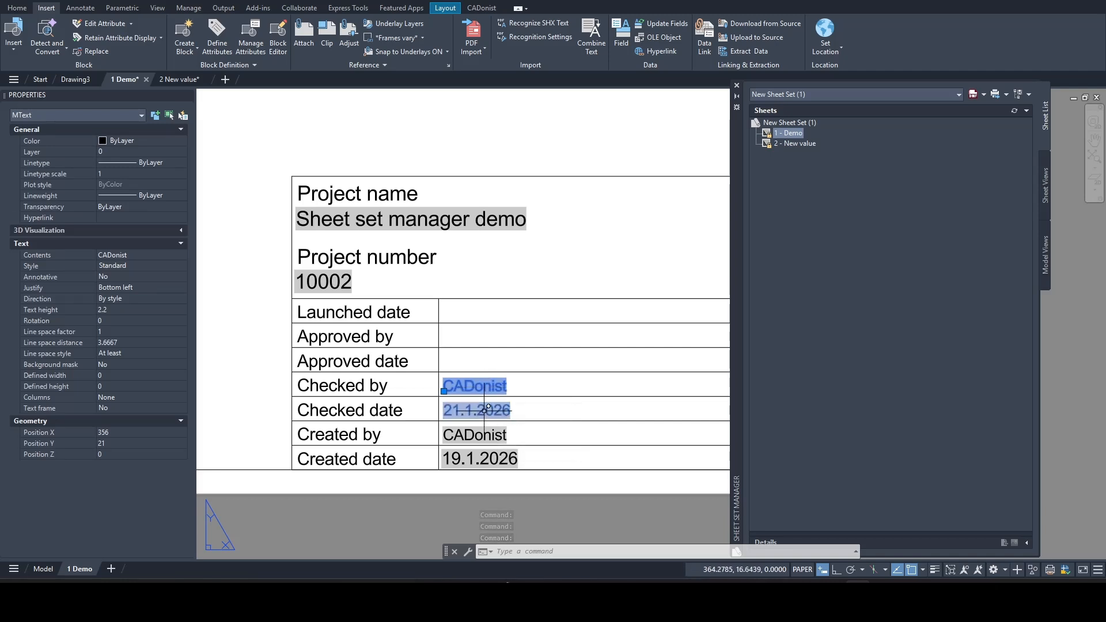
click(475, 435)
click(121, 310)
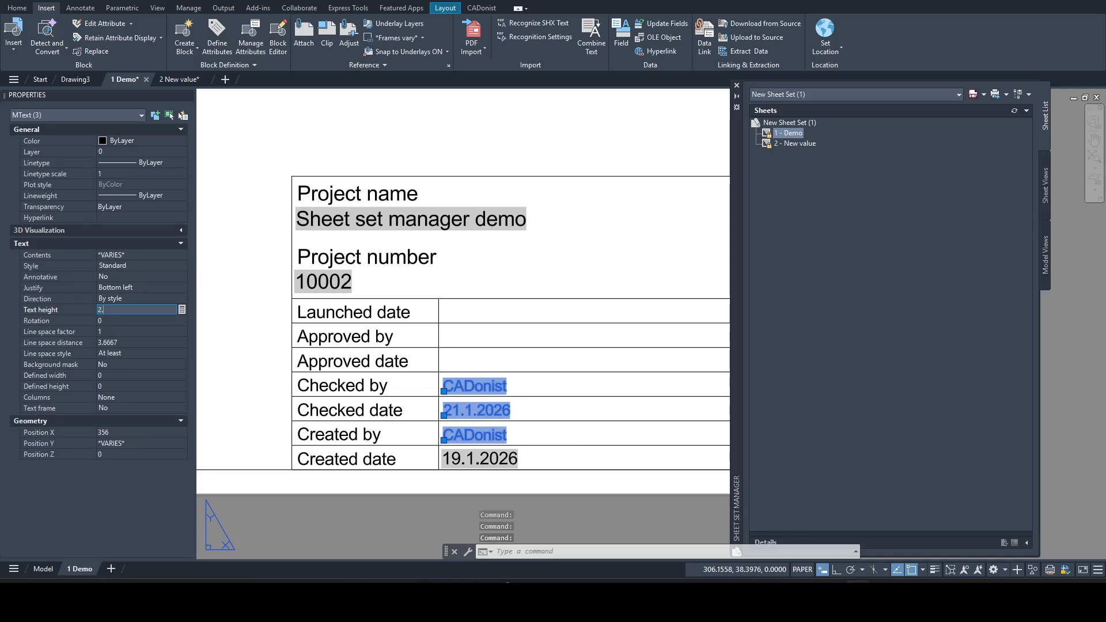
text(2.5)
key(Tab)
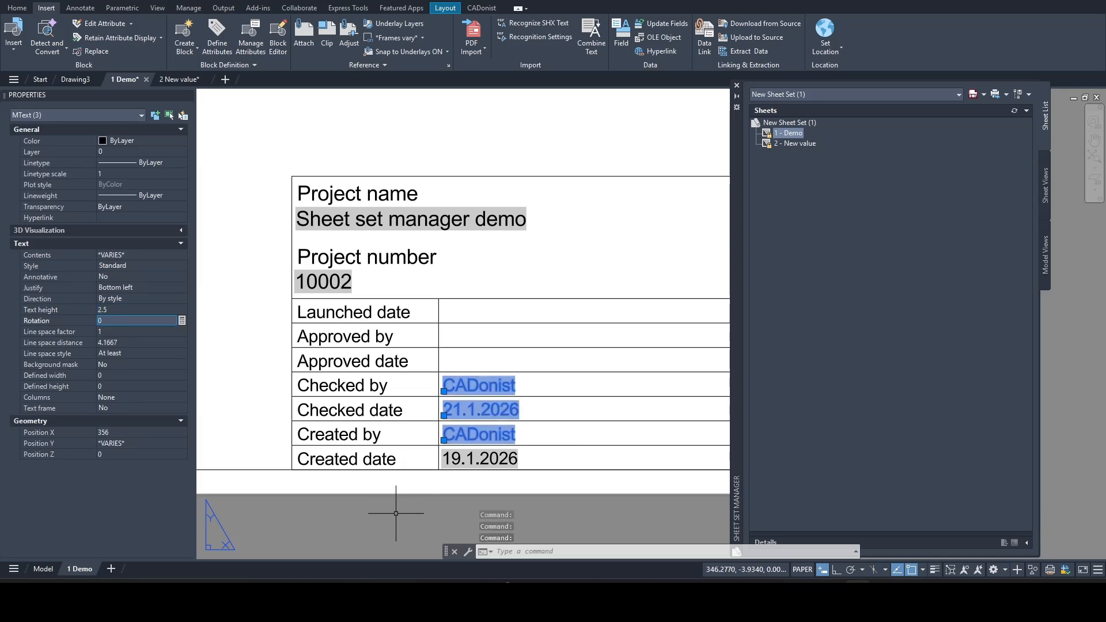
key(Escape)
scroll(445, 494, down, 2)
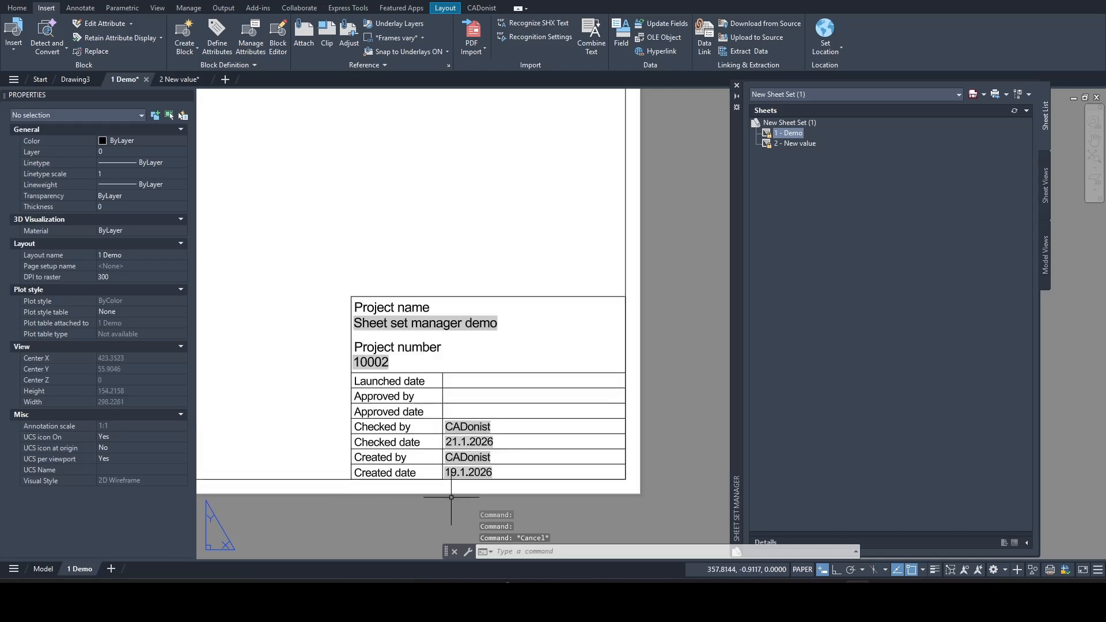
middle_drag(444, 494, 420, 424)
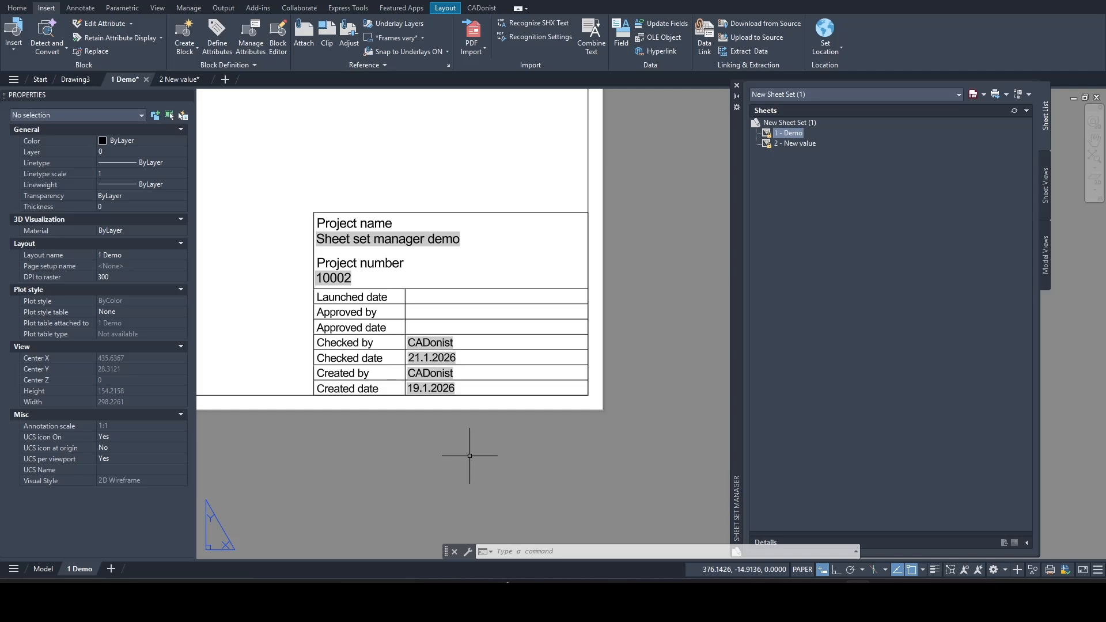
- Examine the full layouts and title blocks of the Demo and New value sheets
scroll(470, 444, down, 2)
scroll(471, 435, up, 2)
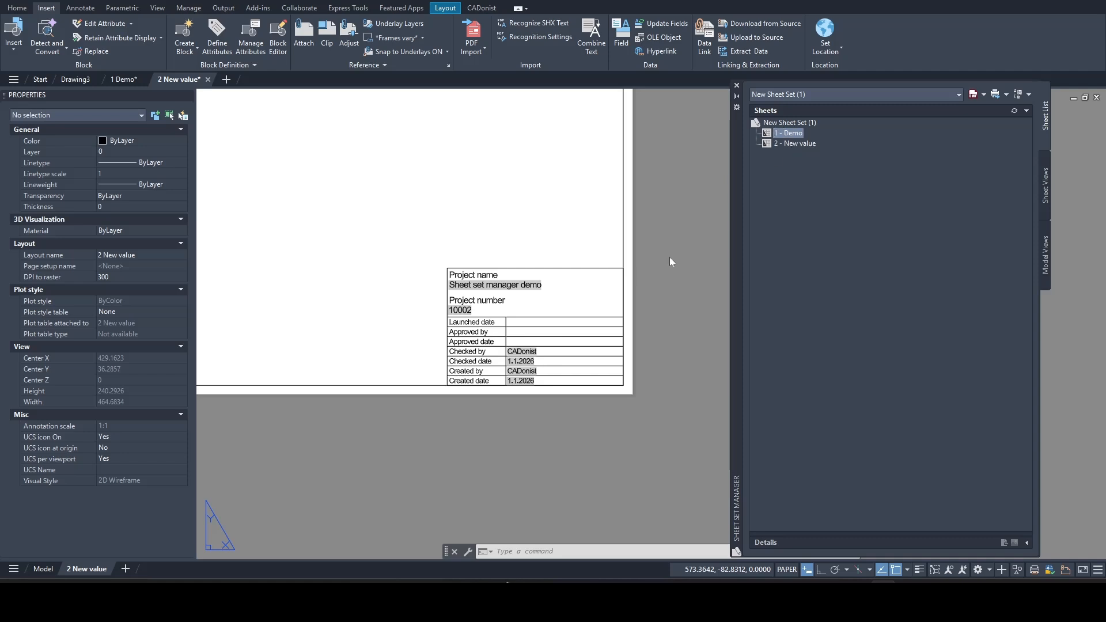
scroll(656, 271, down, 4)
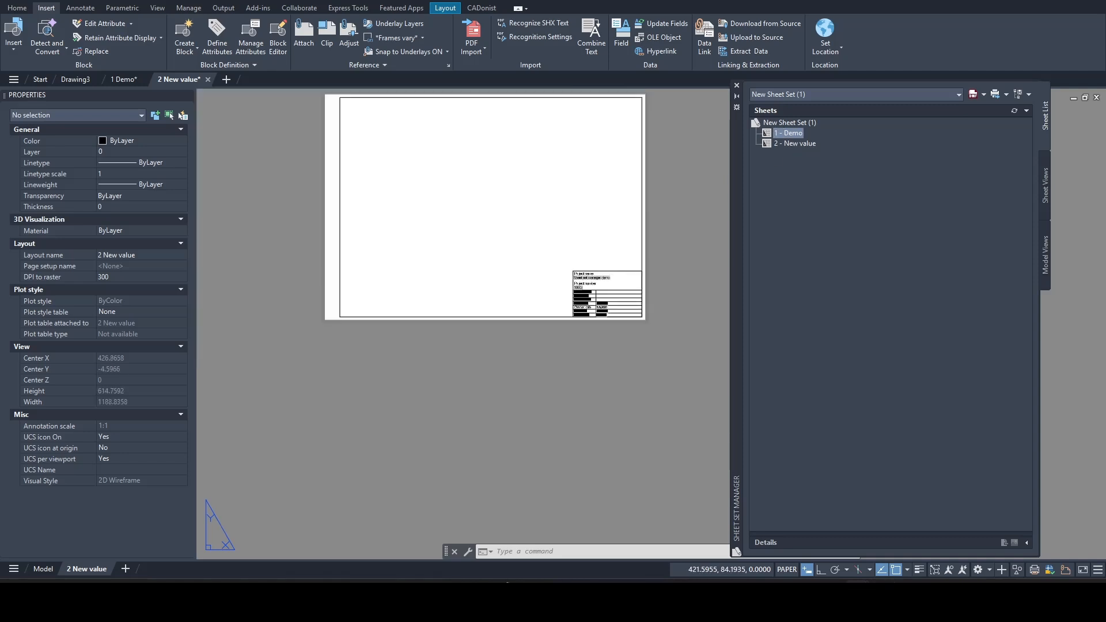
middle_drag(655, 223, 637, 360)
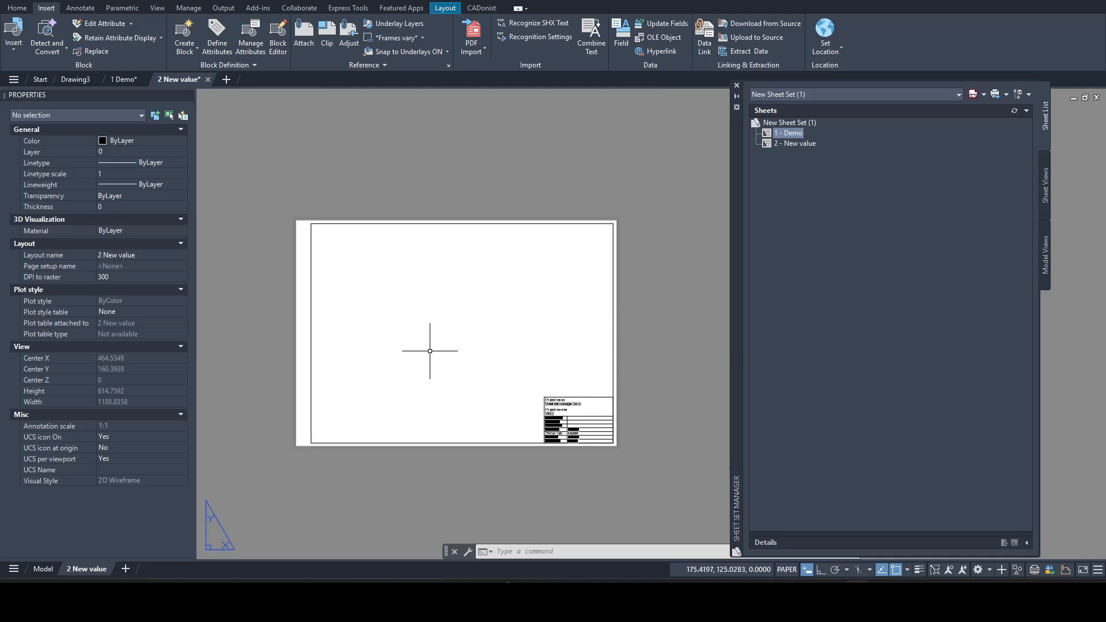
click(123, 78)
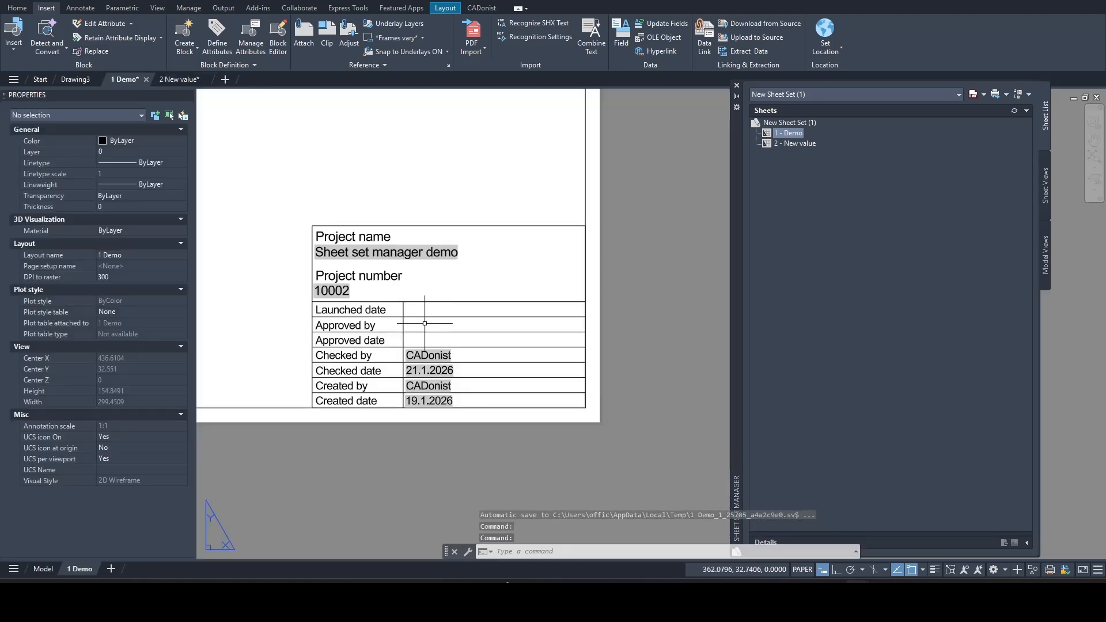
scroll(426, 317, down, 4)
middle_drag(399, 259, 586, 320)
scroll(538, 321, up, 2)
click(178, 79)
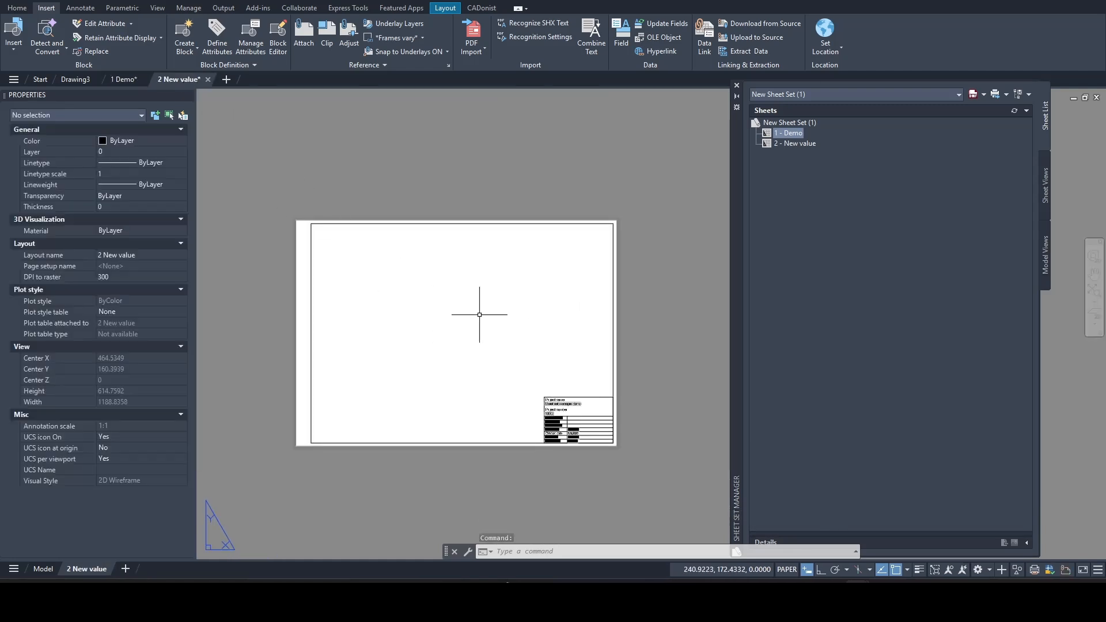
scroll(477, 315, up, 2)
middle_drag(507, 312, 523, 282)
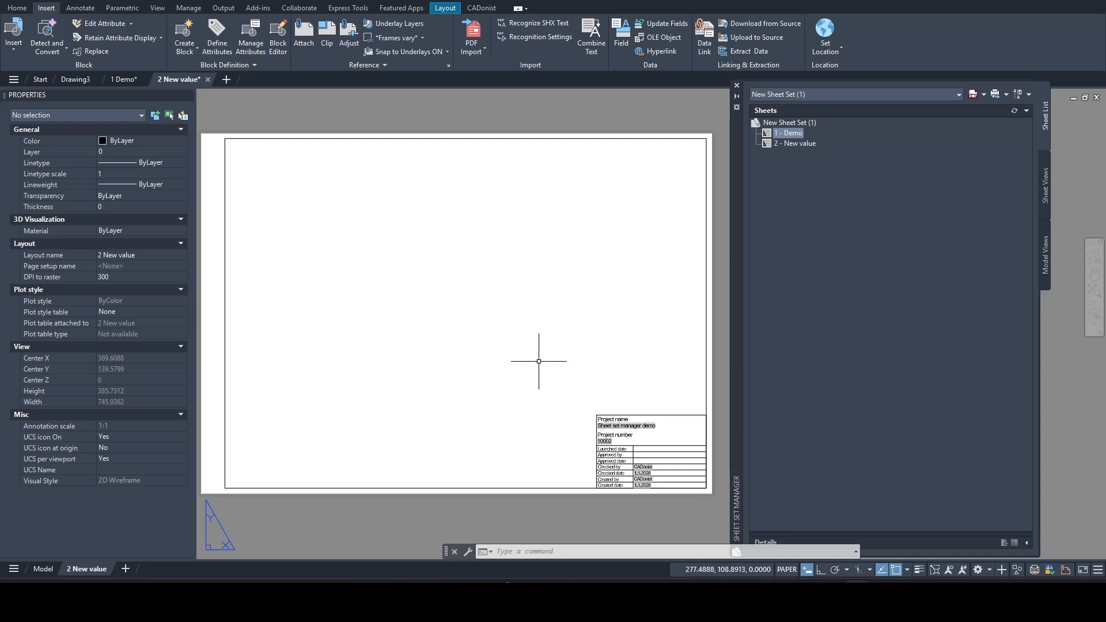
- Show the sheet set's model view locations, and inspect the architectural annotation drawing's SECTIONS AND DETAILS layout and model space
click(1046, 257)
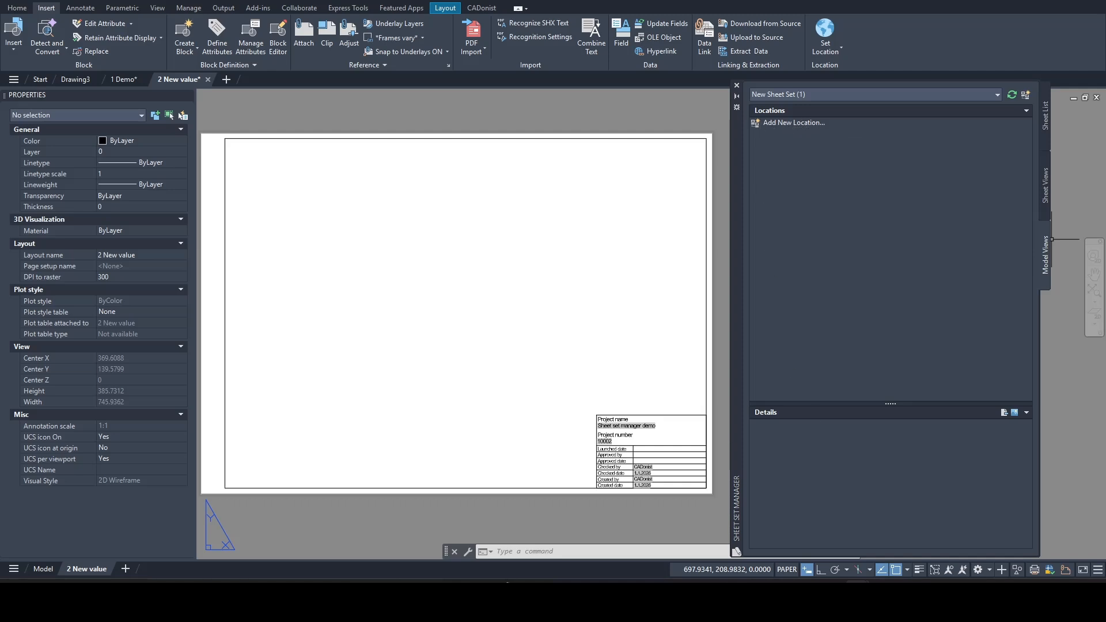
mouse_move(857, 601)
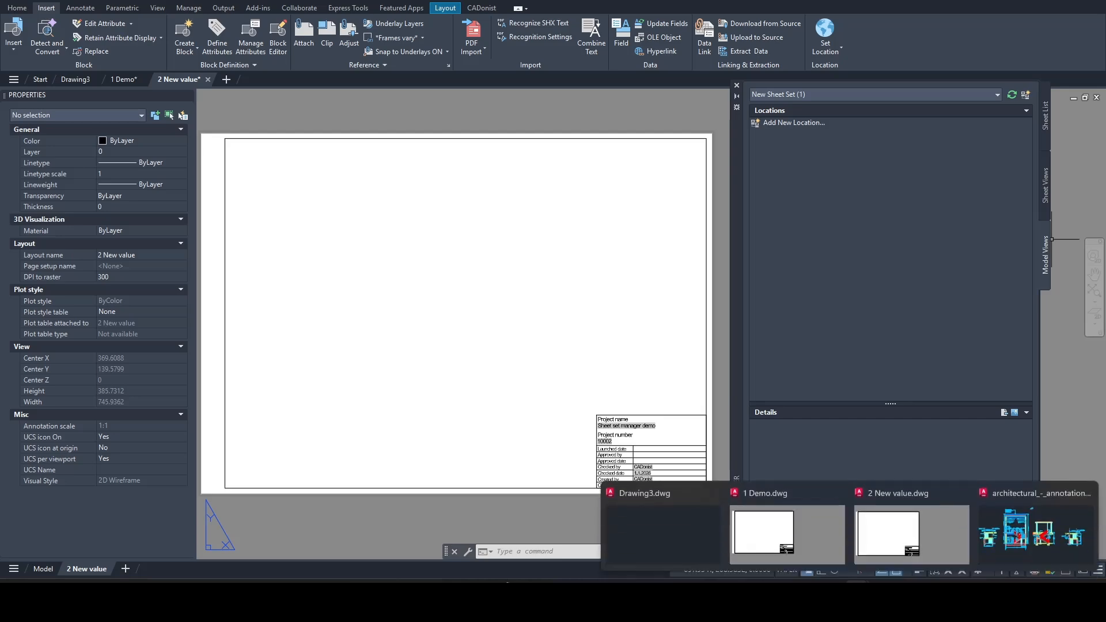
click(1046, 531)
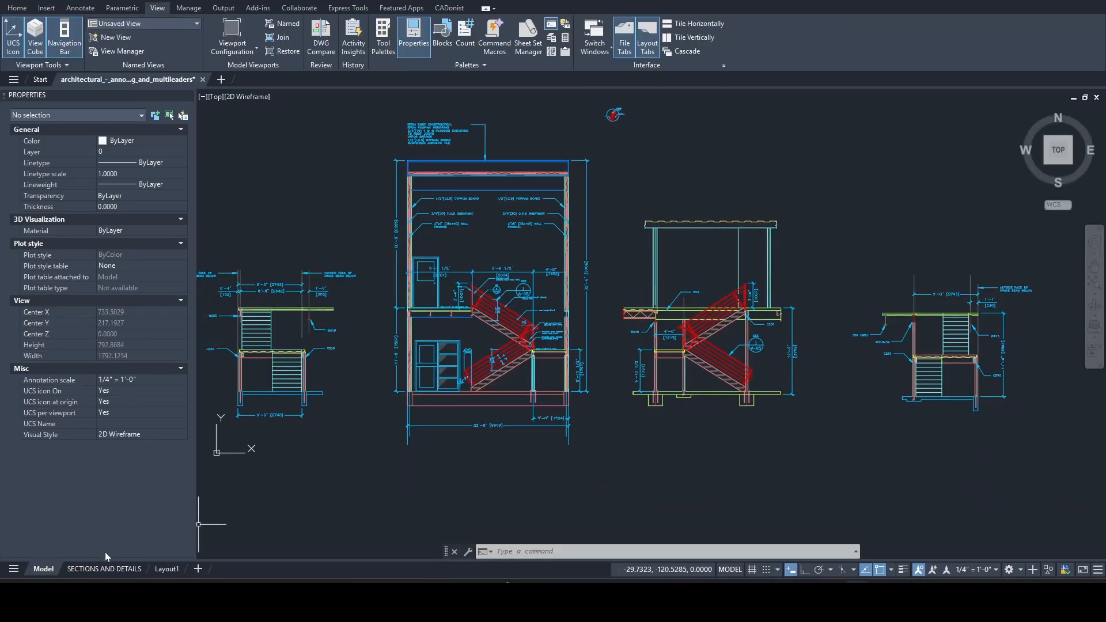
click(108, 570)
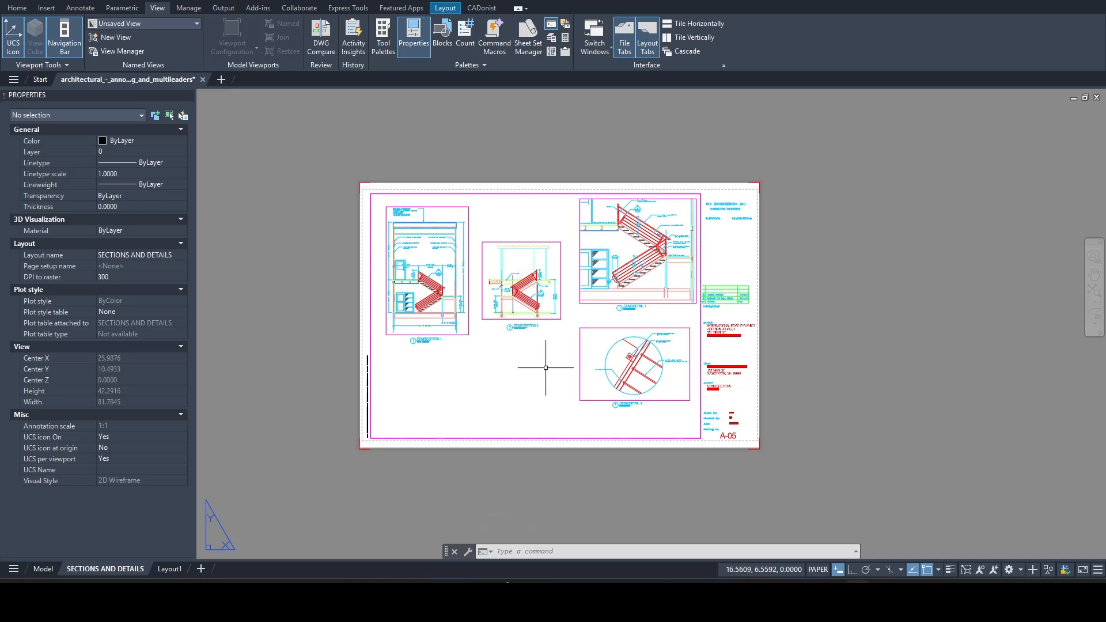
click(43, 570)
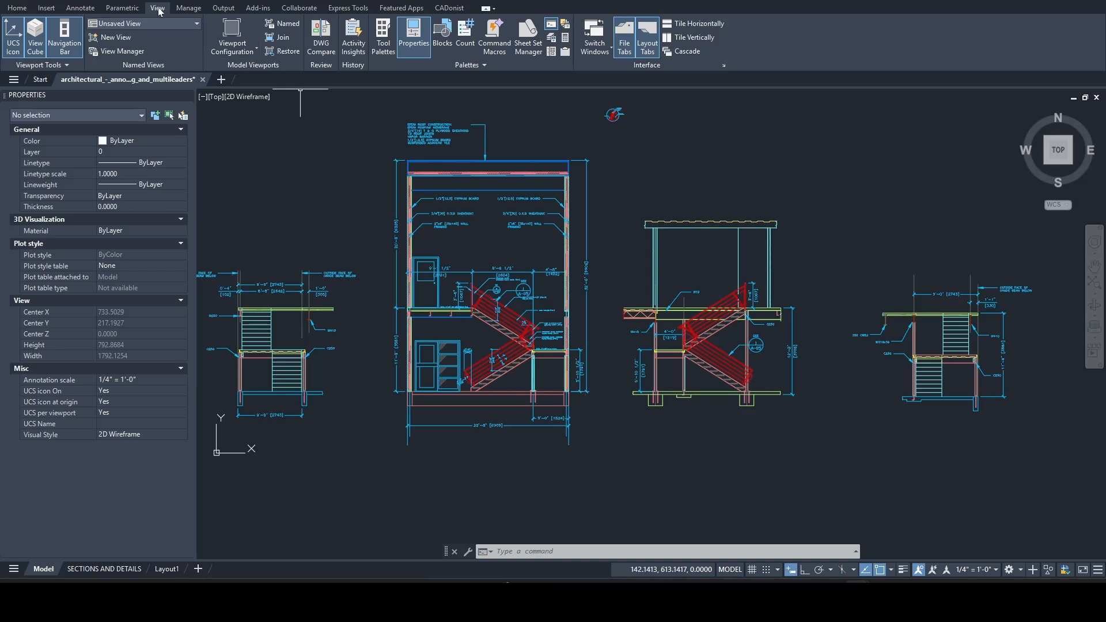
- Preview the named model views Complete and detail by setting each one current in the View Manager
click(112, 53)
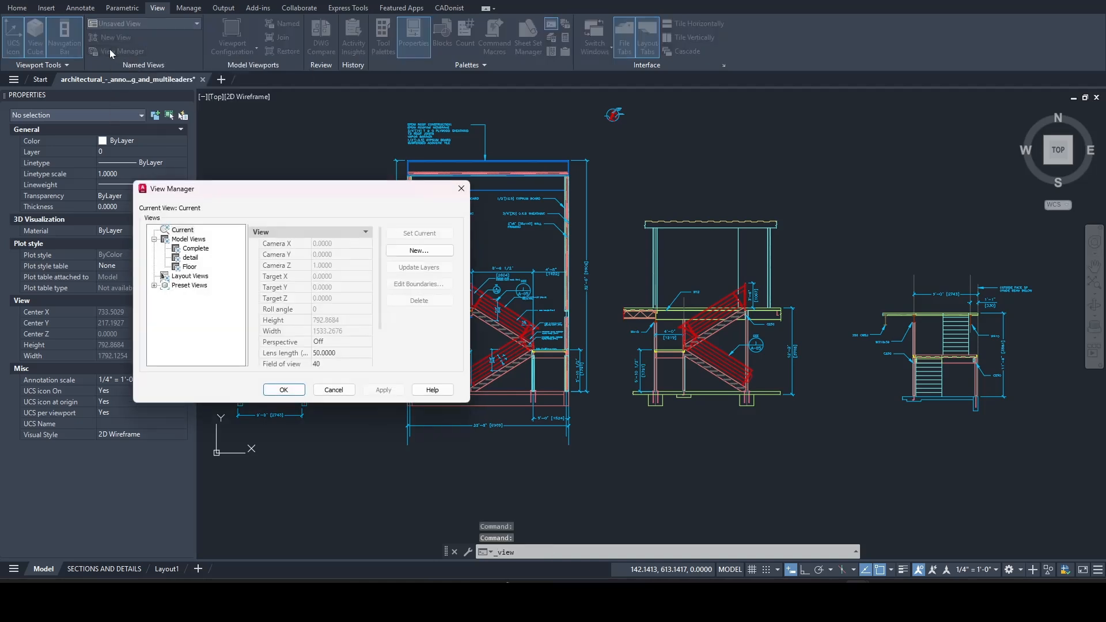
drag(333, 189, 205, 188)
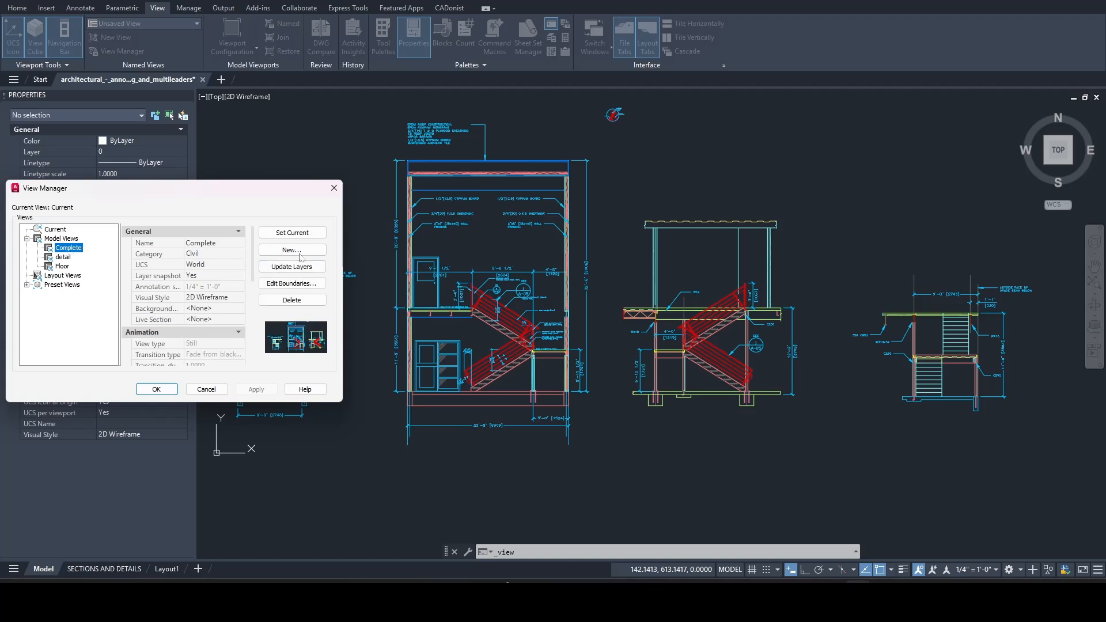
click(292, 232)
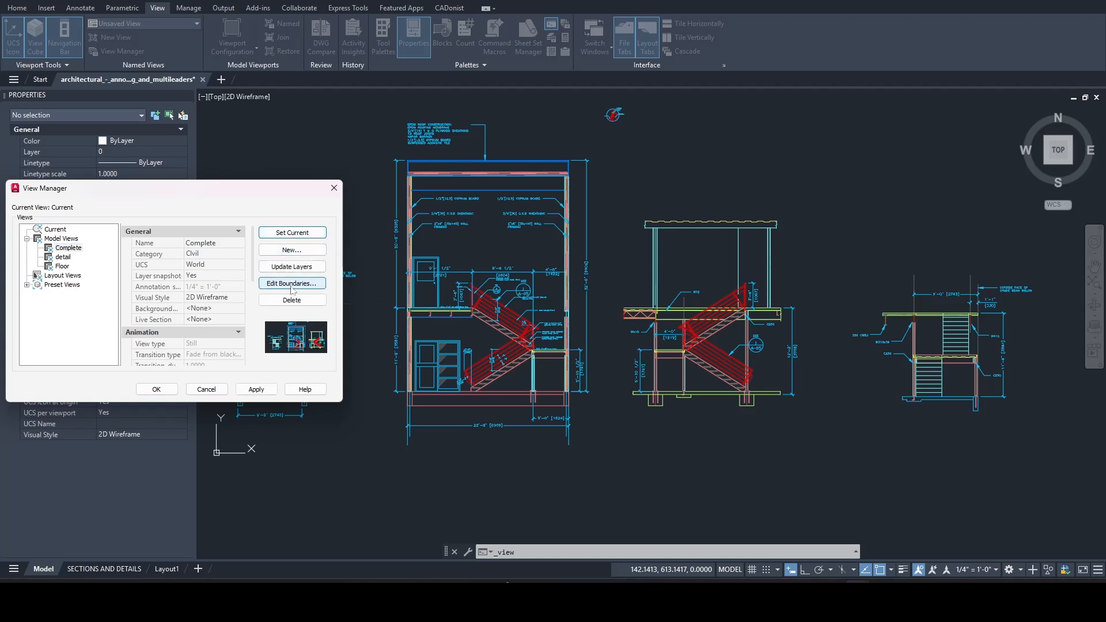
click(261, 391)
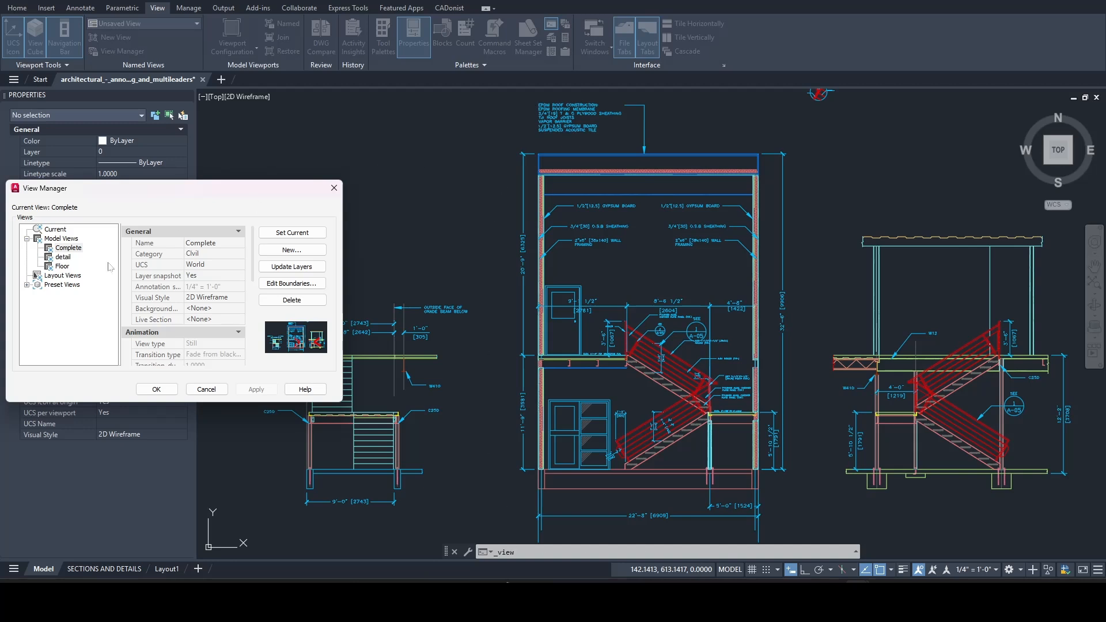
click(63, 257)
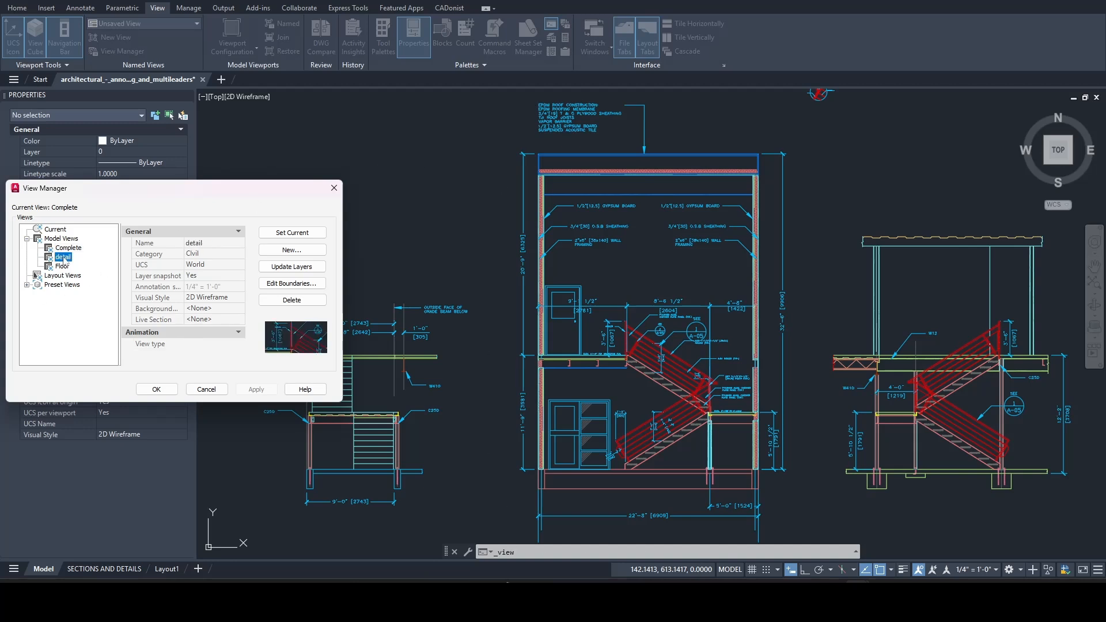
click(292, 232)
click(259, 390)
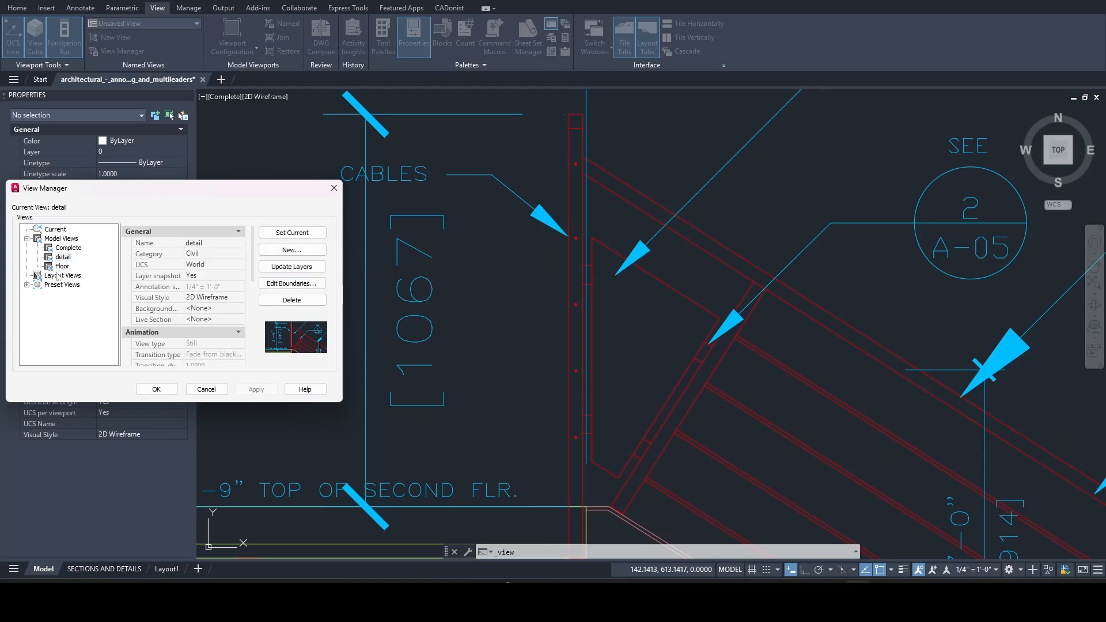
- Set the named model view Floor current and save the architectural drawing
click(62, 267)
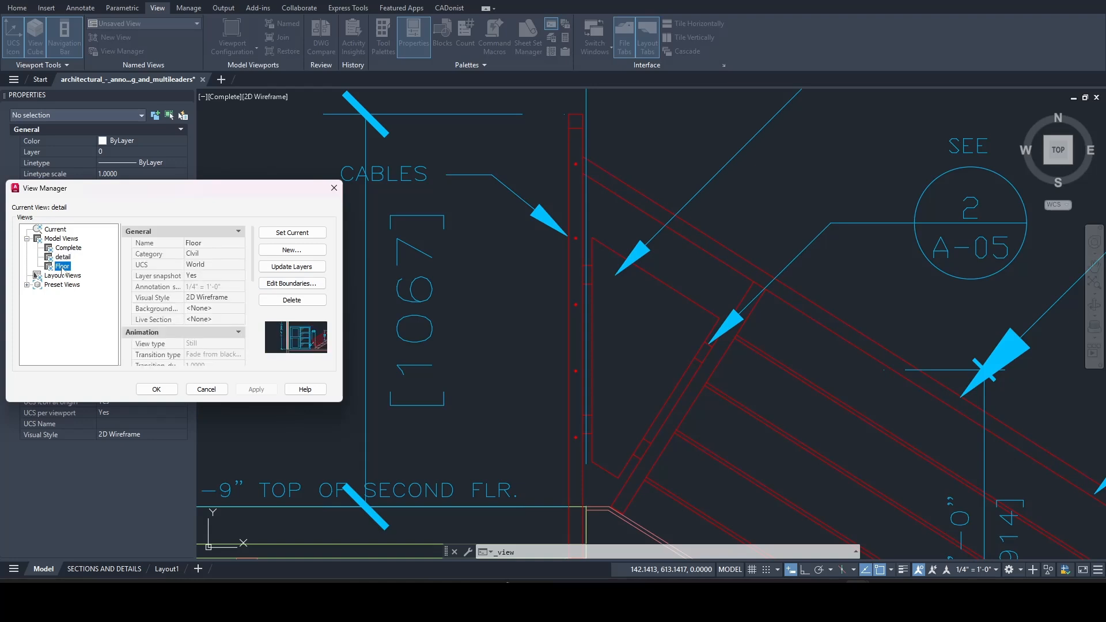
click(292, 233)
click(256, 389)
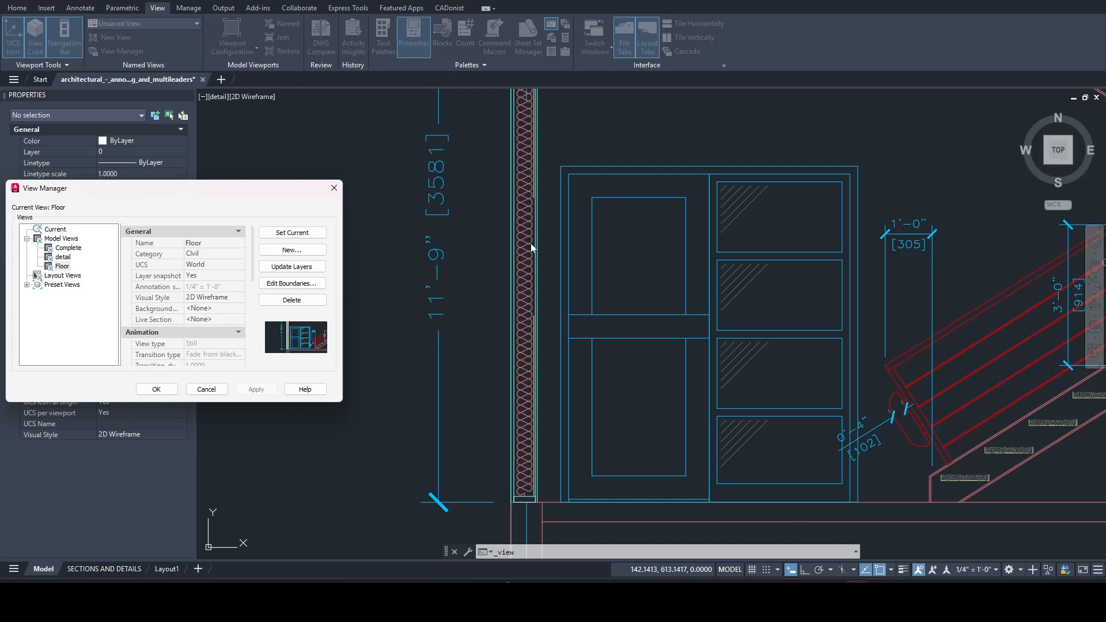
click(156, 389)
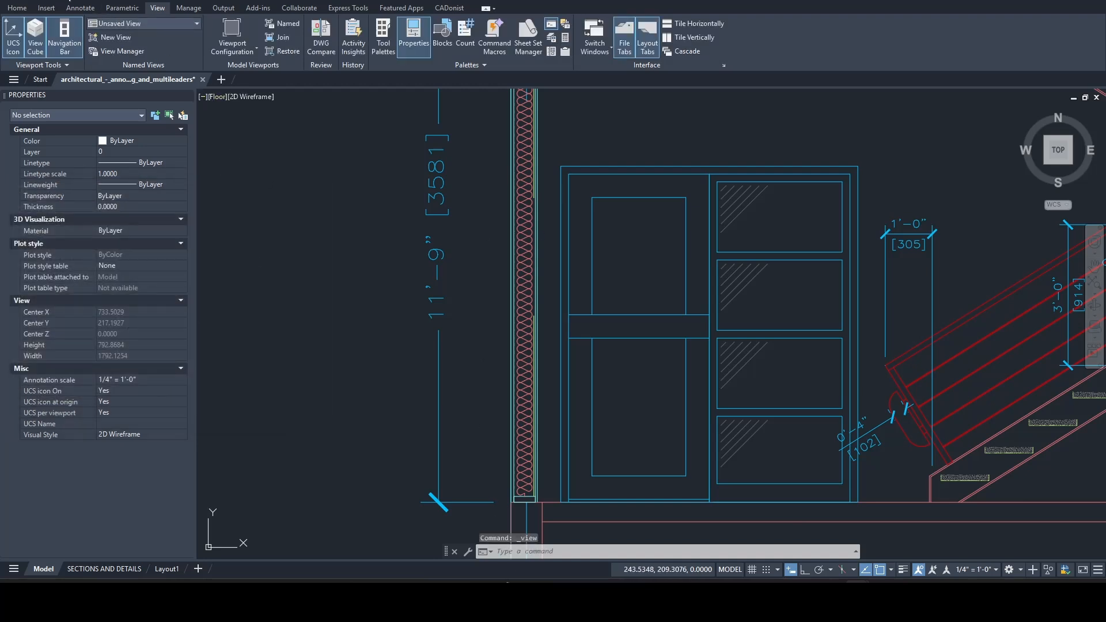
key(ctrl+s)
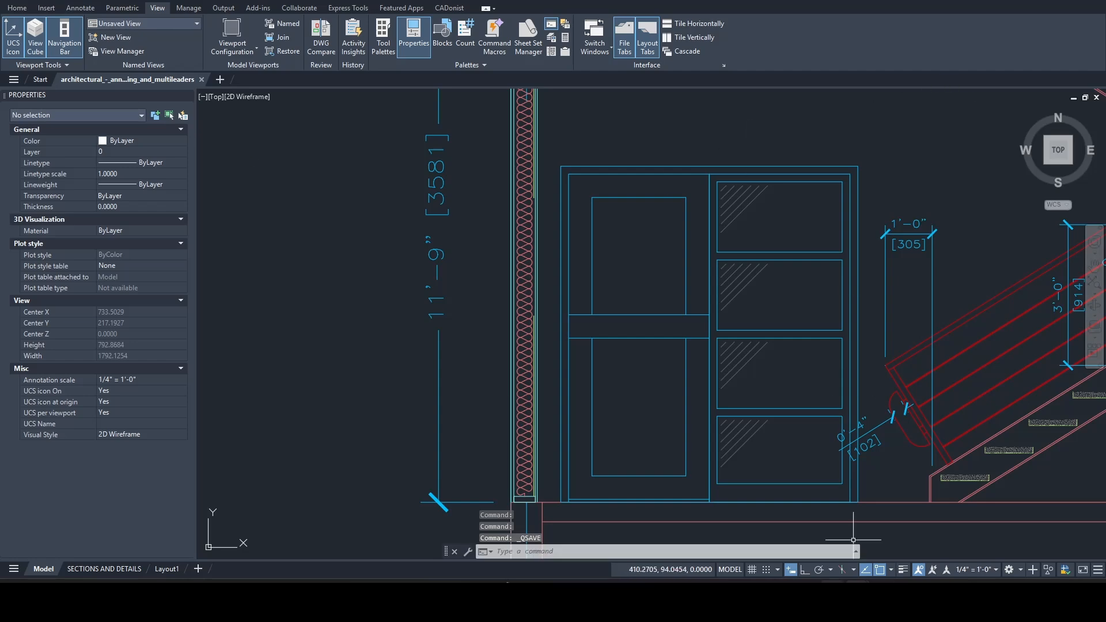
- Return to the New value sheet and add the Downloads folder as a model view location of New Sheet Set (1)
mouse_move(857, 600)
click(890, 538)
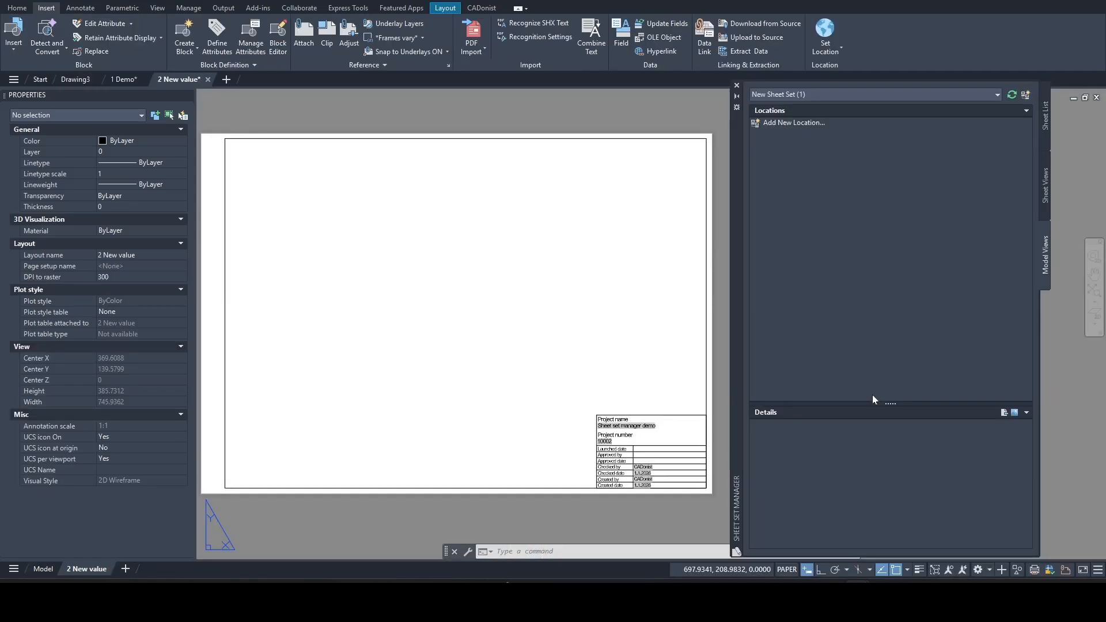
click(779, 123)
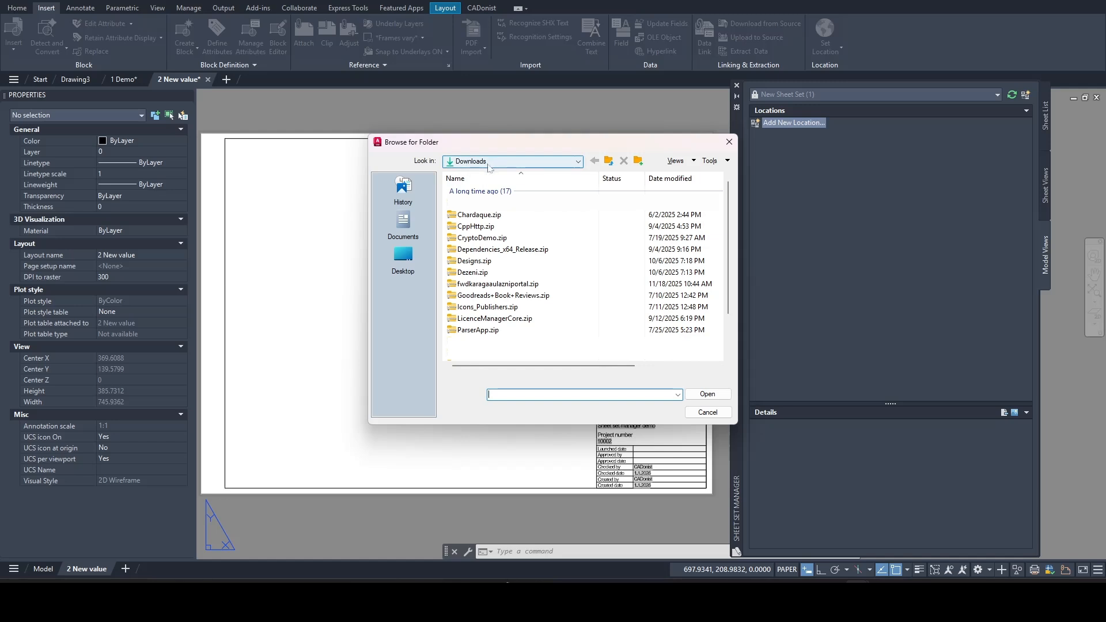
click(707, 397)
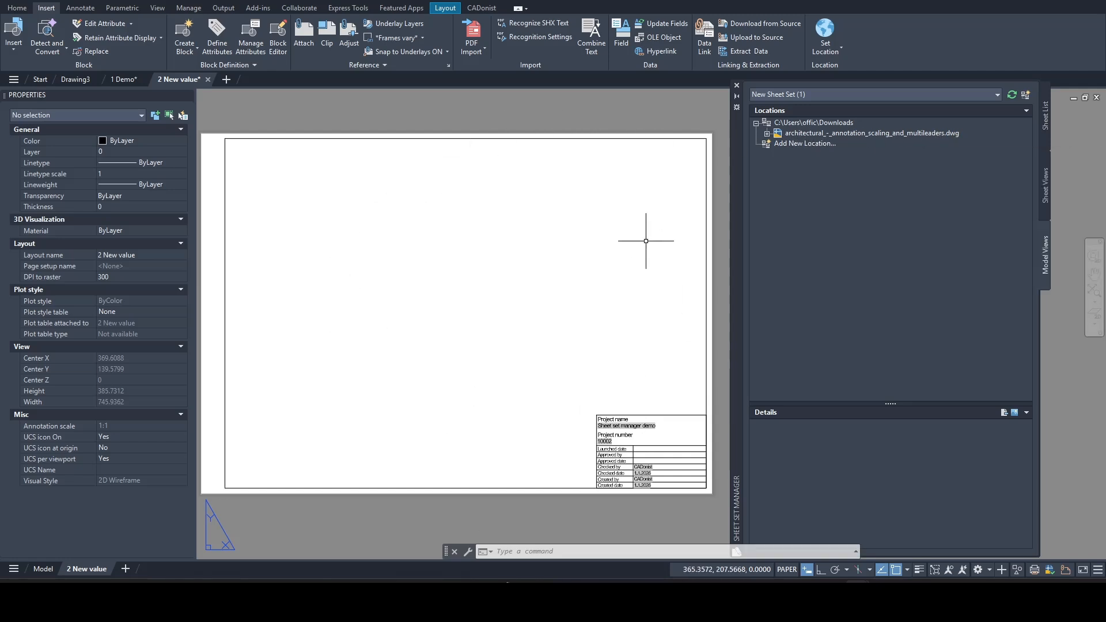
- Place the named model view Complete in the upper-left area of the 2 New value sheet
mouse_move(165, 83)
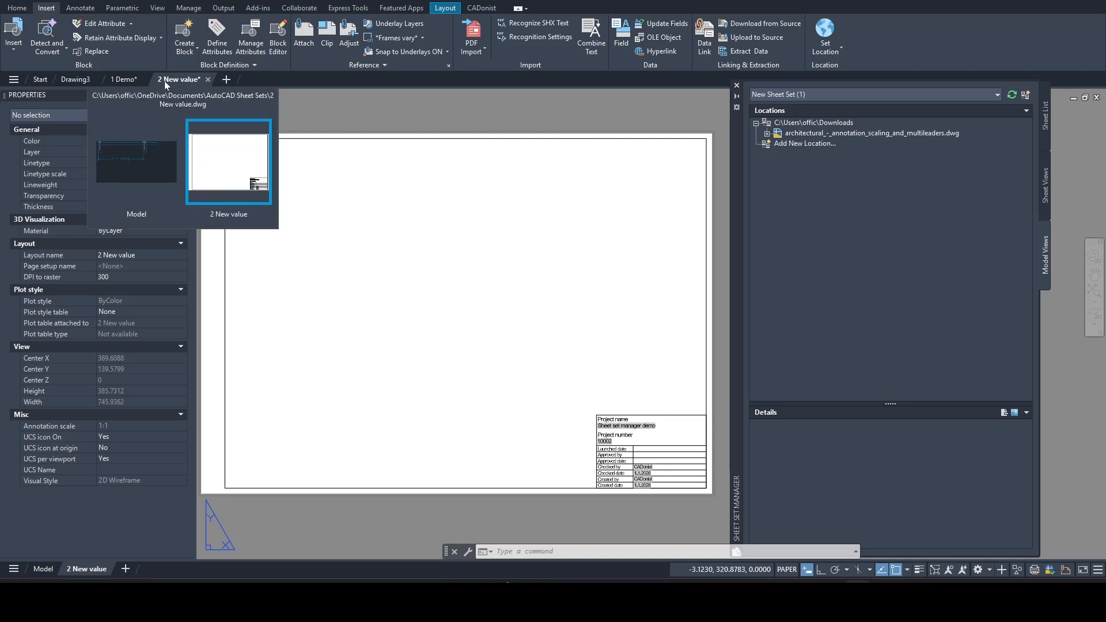
click(767, 134)
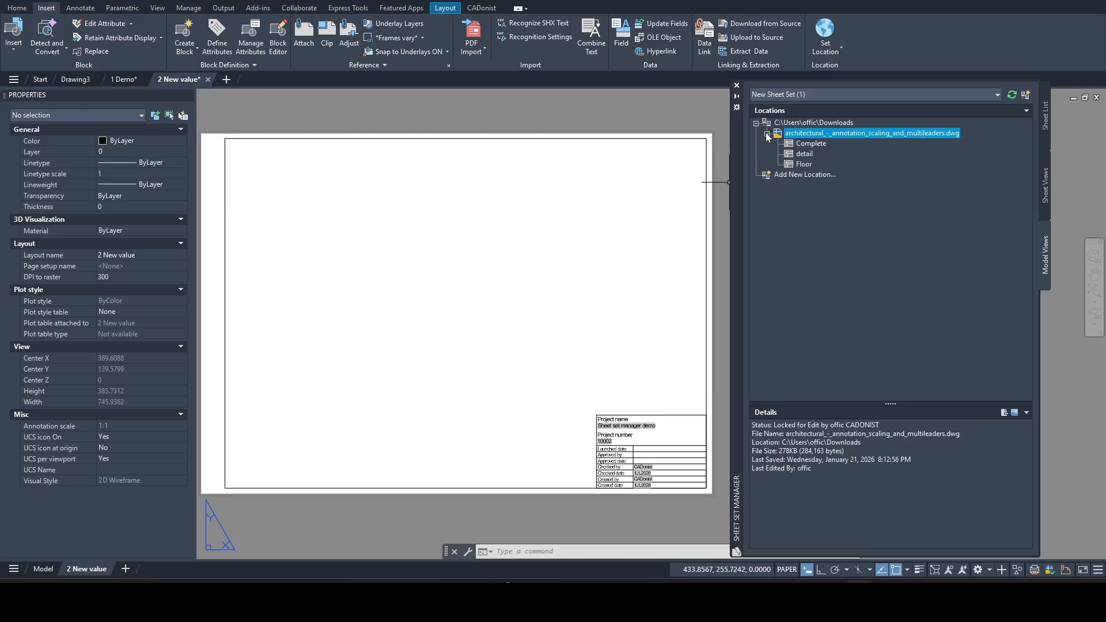
right_click(806, 144)
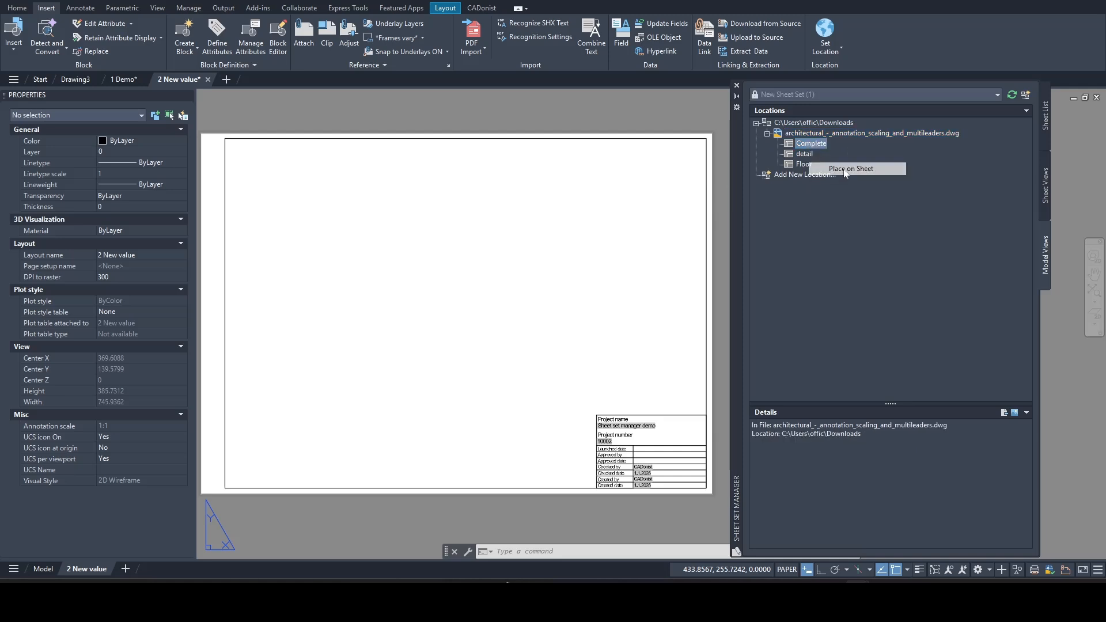
click(846, 172)
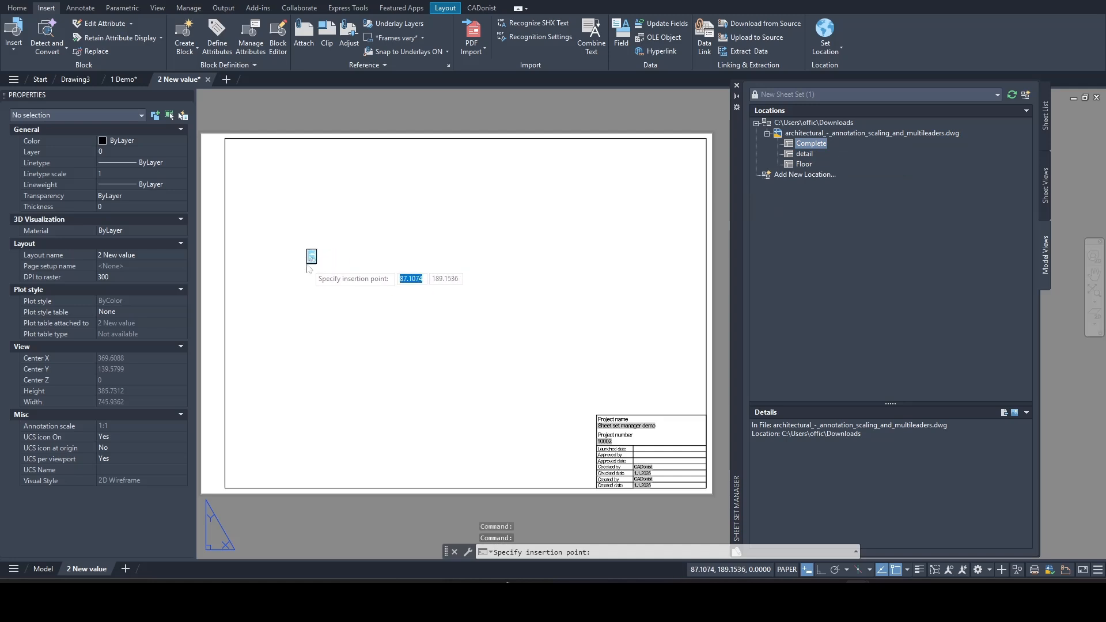
click(298, 229)
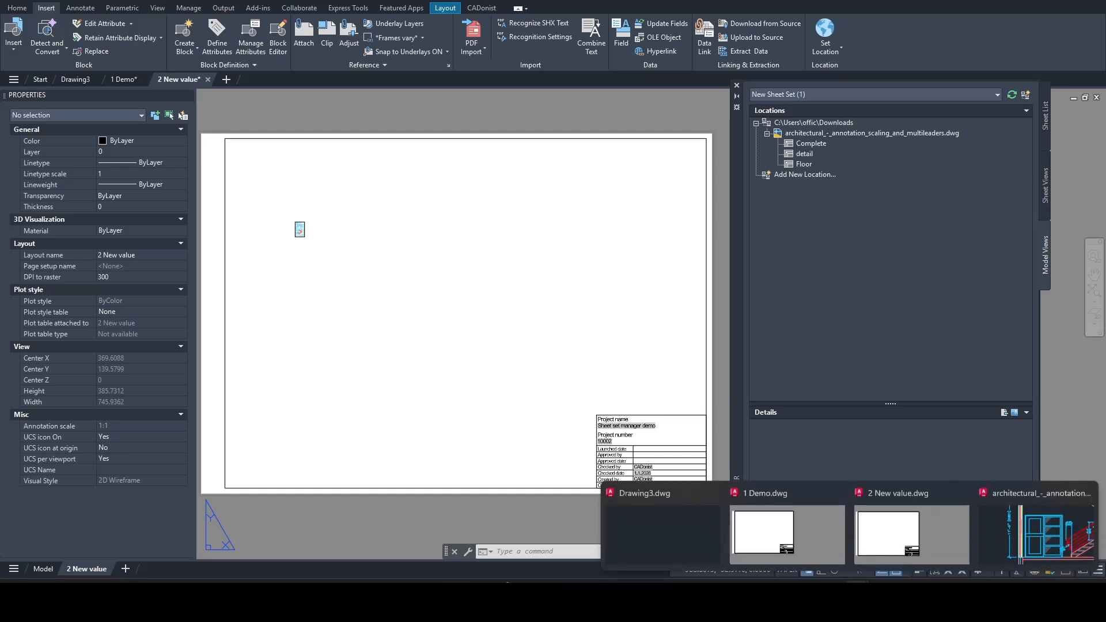
- Look over the architectural drawing's model space around the stair sections, and return to the 2 New value sheet
click(1039, 534)
scroll(624, 321, down, 6)
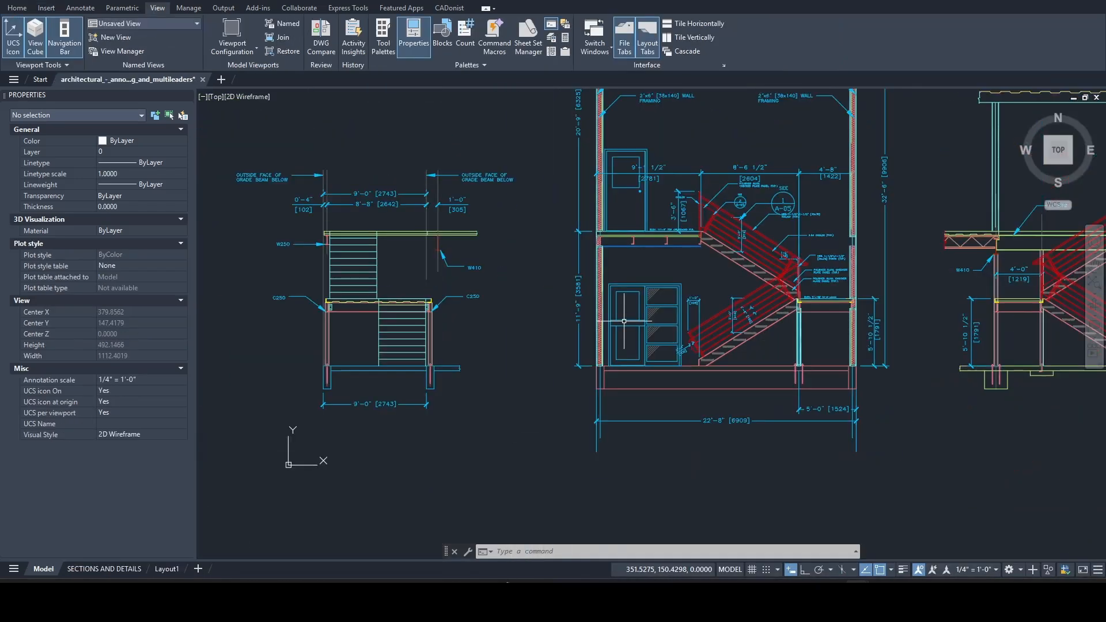
scroll(672, 411, up, 2)
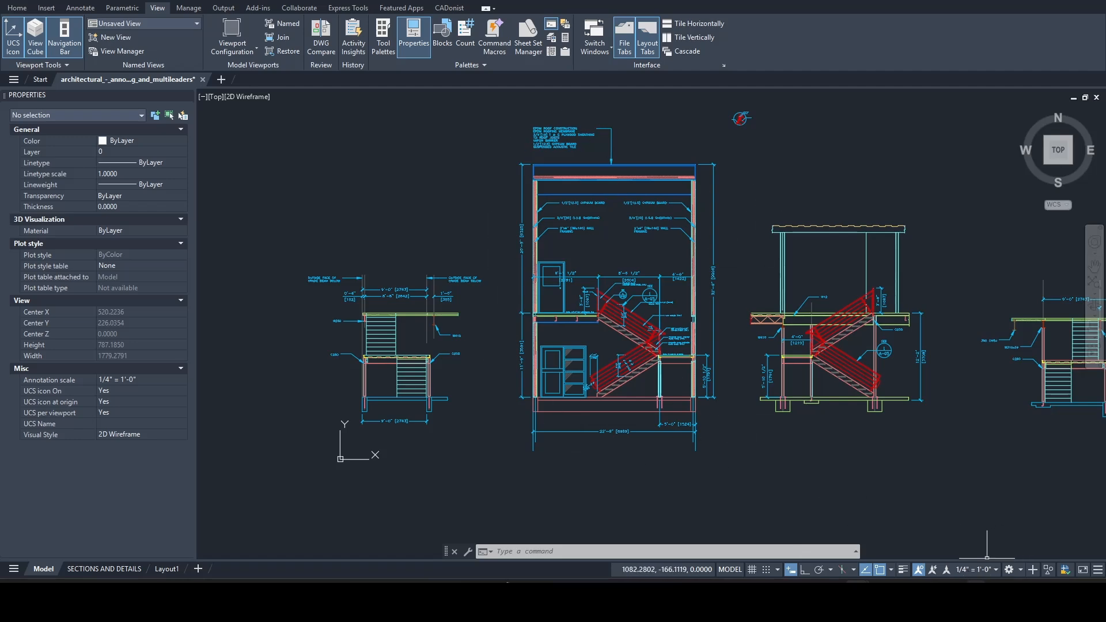
mouse_move(887, 602)
click(910, 530)
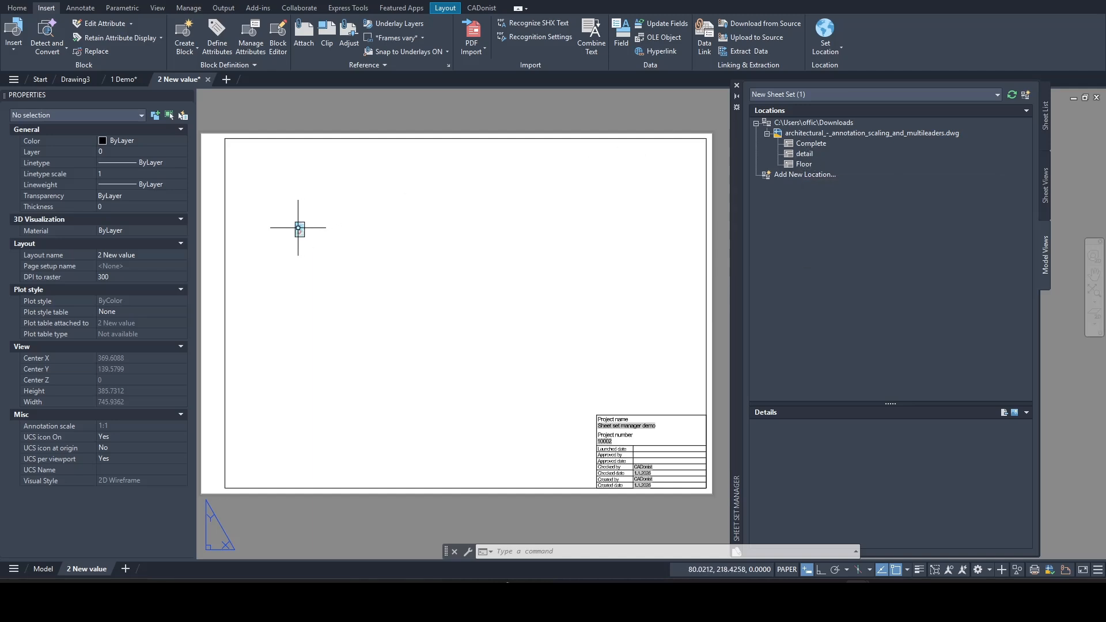
- Scale the Complete viewport to 1:10 and enlarge it to 1:5
click(298, 229)
click(299, 227)
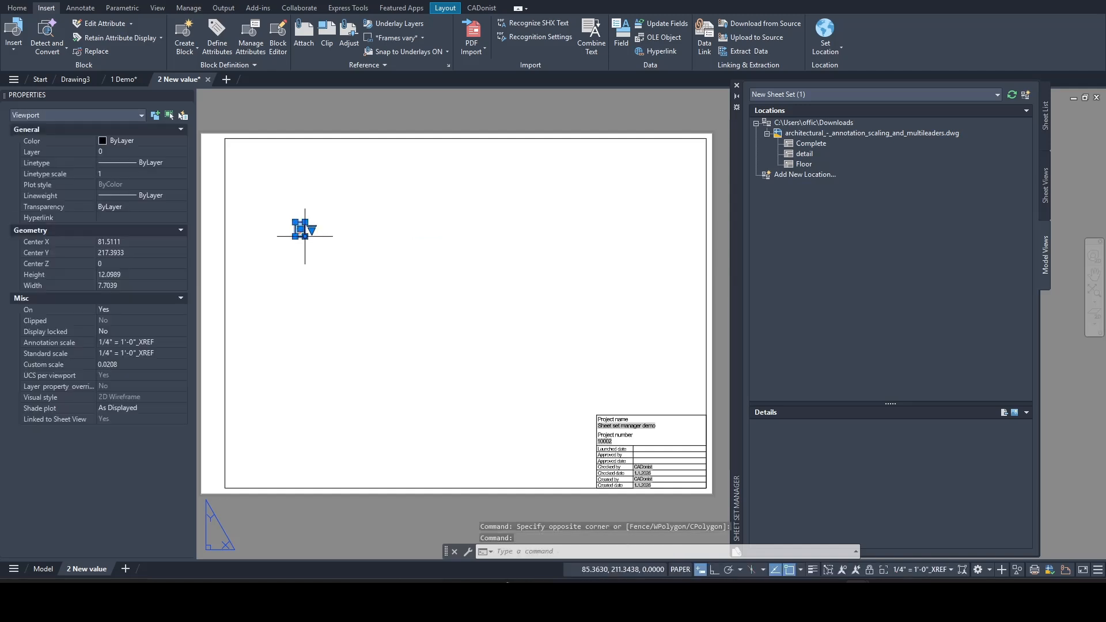
click(316, 227)
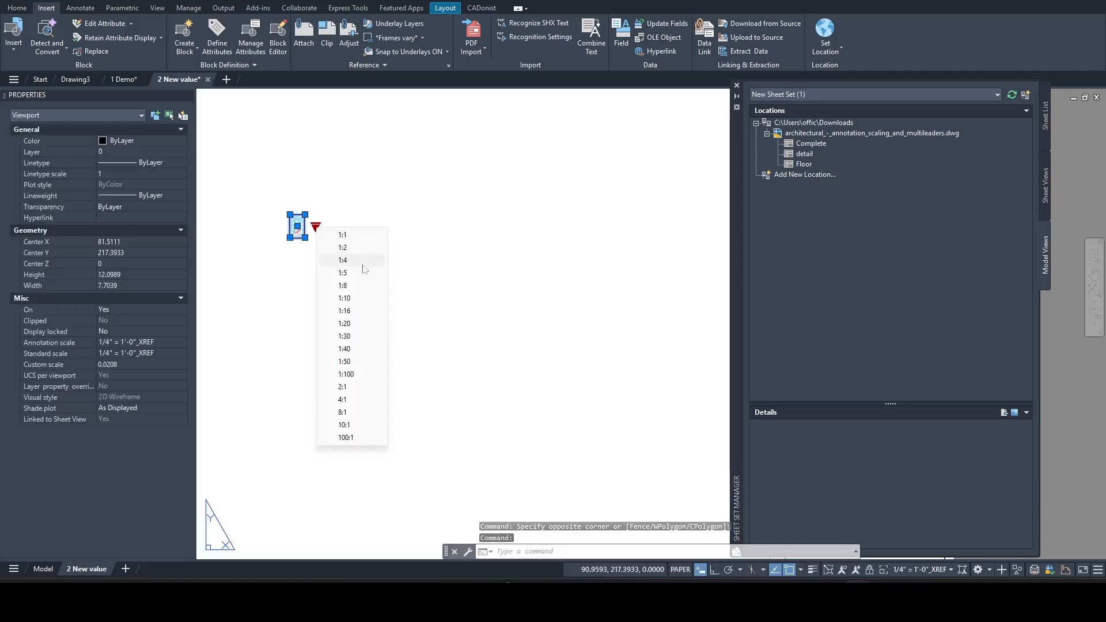
click(355, 310)
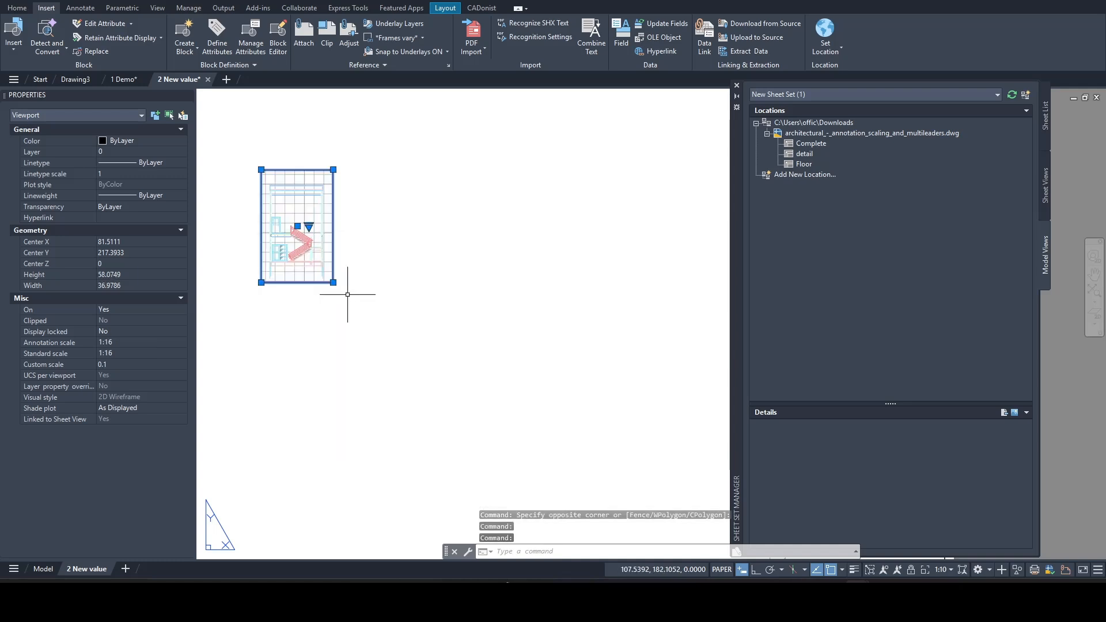
scroll(346, 308, down, 5)
middle_drag(346, 307, 409, 313)
scroll(400, 312, up, 3)
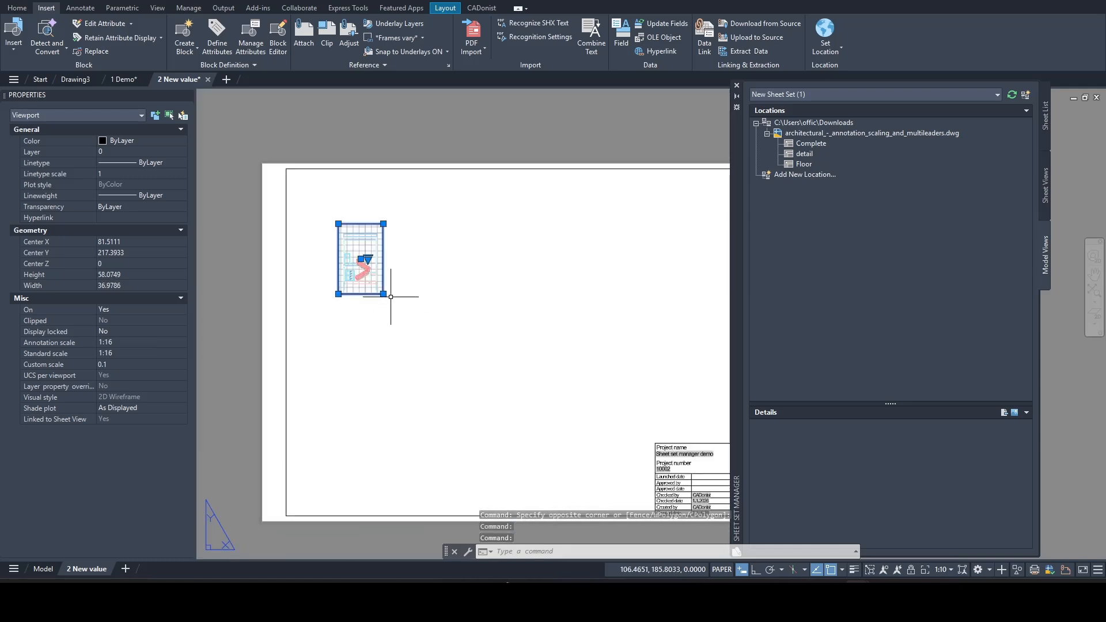
click(368, 259)
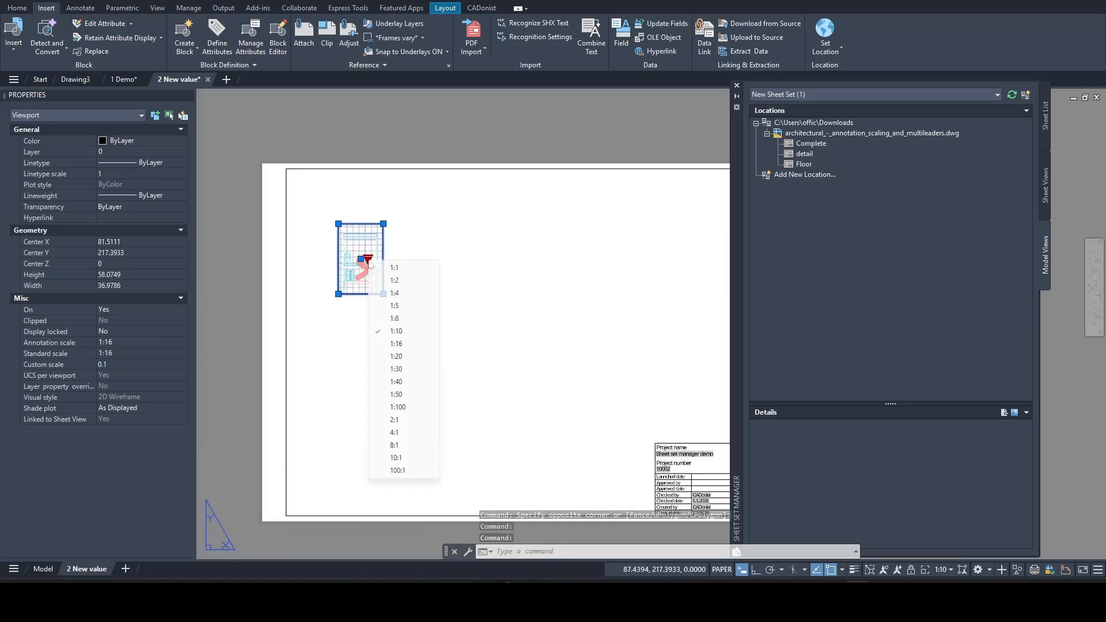
click(400, 306)
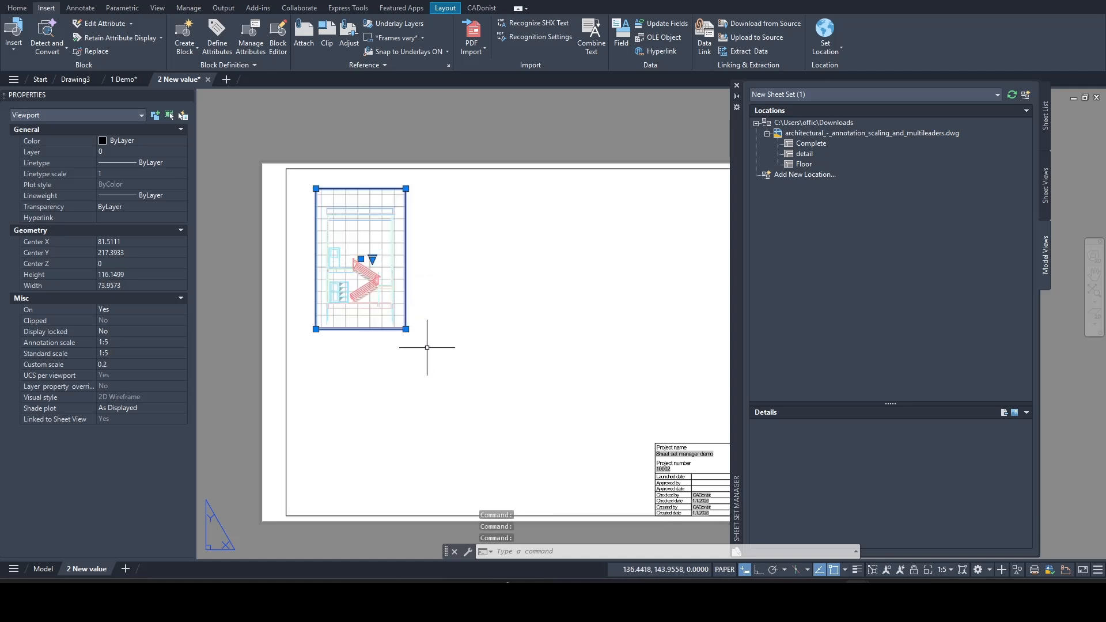
middle_drag(420, 346, 383, 338)
key(Escape)
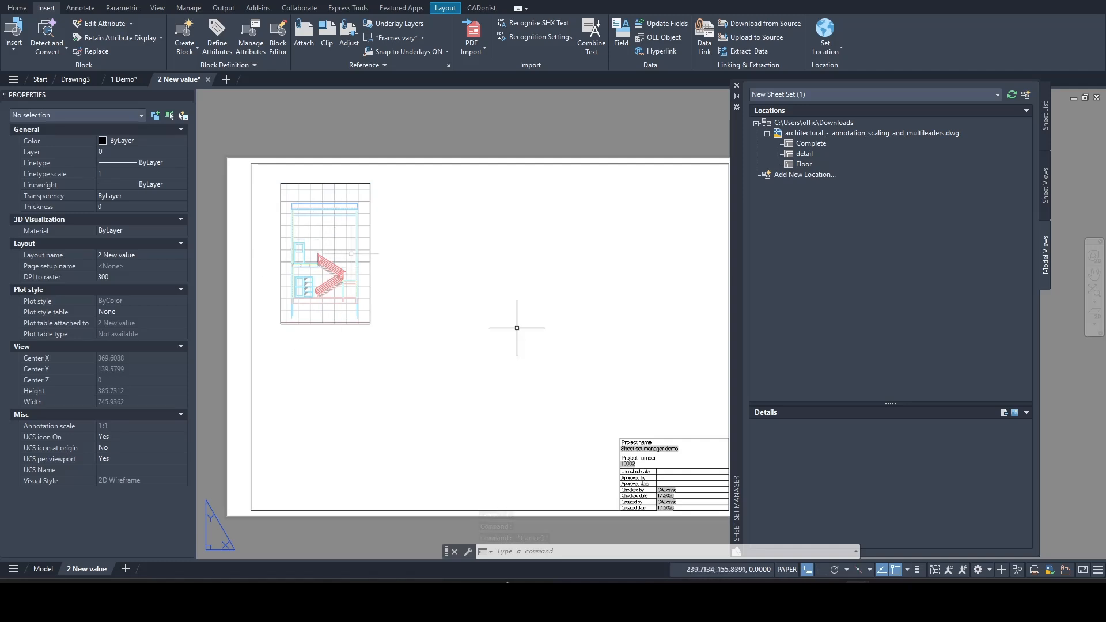
- Place the detail model view on the sheet beside the Complete view and set its viewport scale to 4:1
drag(804, 154, 454, 257)
click(453, 257)
scroll(439, 250, up, 6)
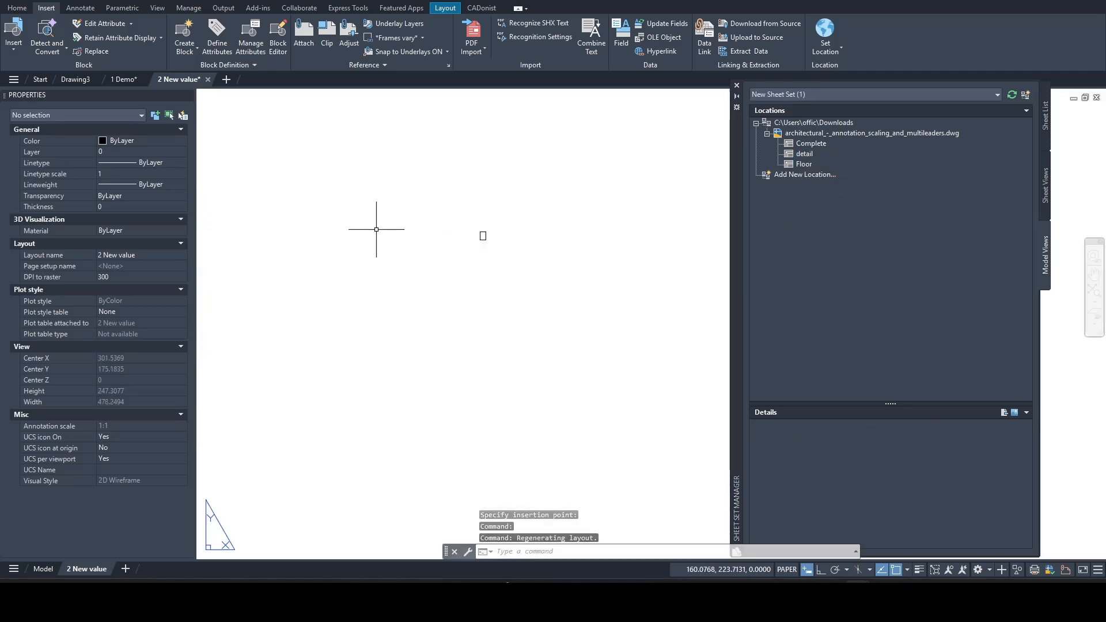
scroll(485, 242, up, 9)
click(466, 184)
click(462, 184)
click(469, 135)
click(466, 176)
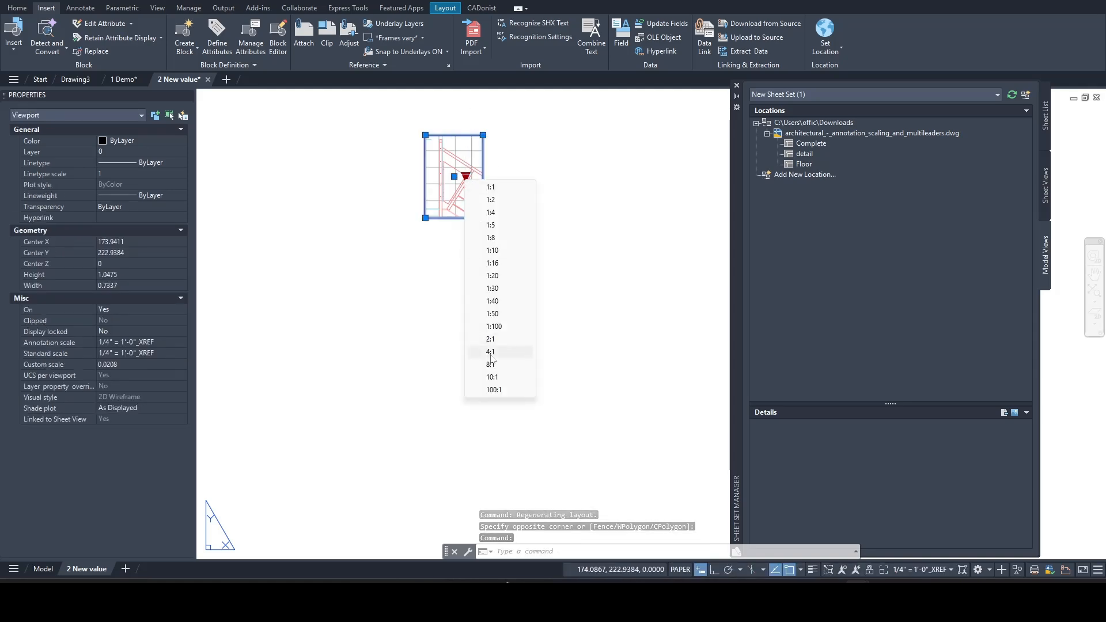
click(491, 354)
scroll(489, 347, down, 14)
- Move the detail viewport to the upper-right area of the sheet, above the title block
click(423, 238)
click(500, 232)
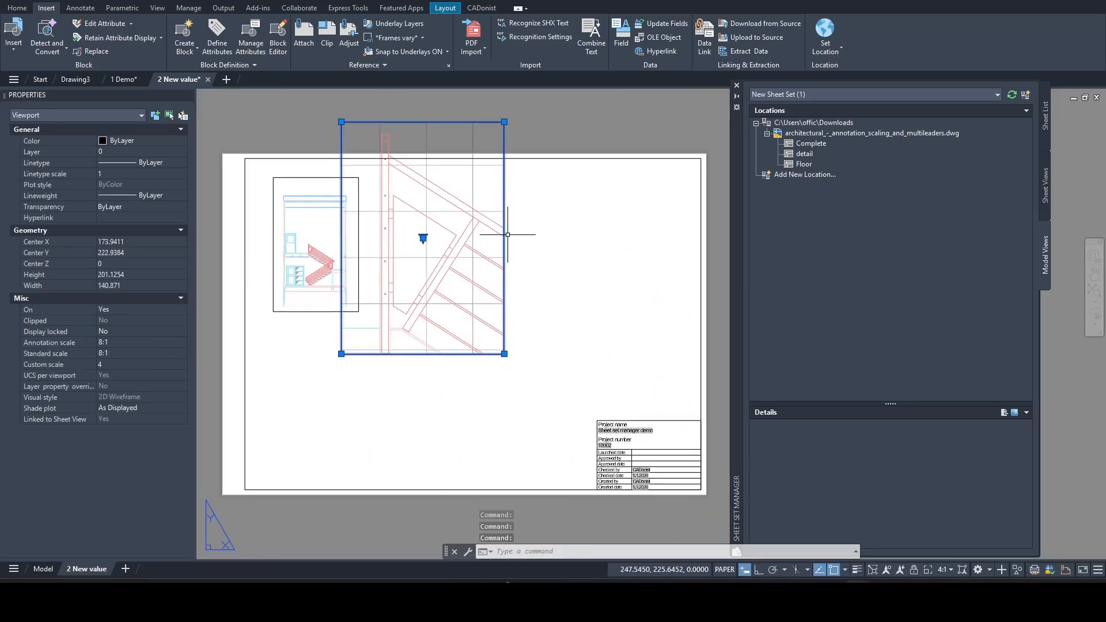
text(m)
key(space)
click(452, 411)
click(632, 455)
key(Escape)
middle_drag(504, 457, 470, 428)
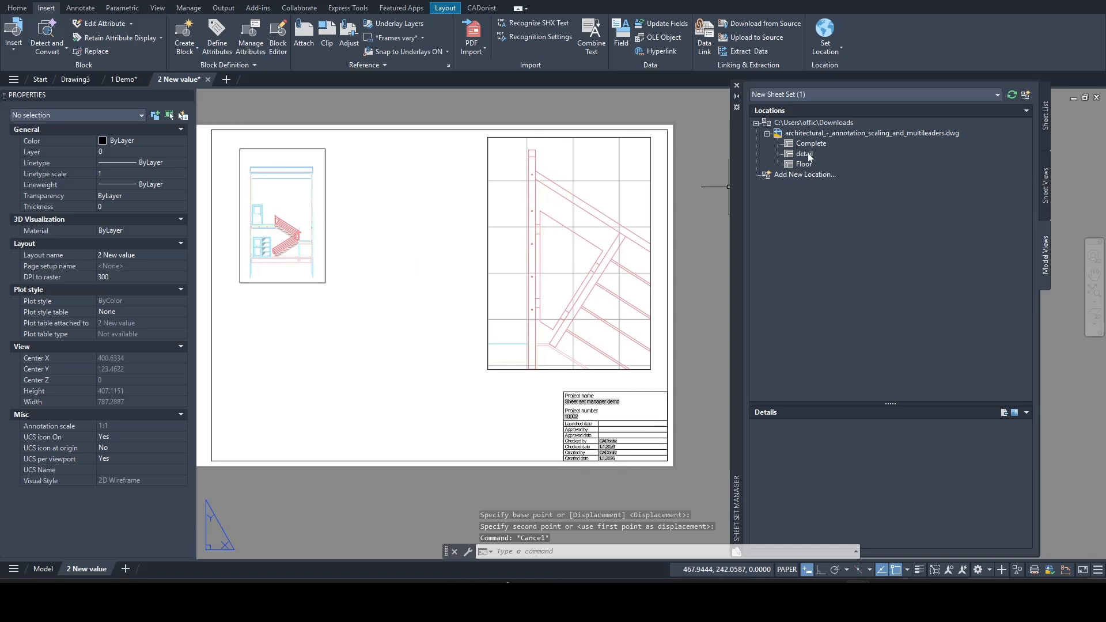
- Place the Floor model view in the lower-left area of the sheet and set its viewport scale to 1:10
right_click(804, 164)
click(836, 181)
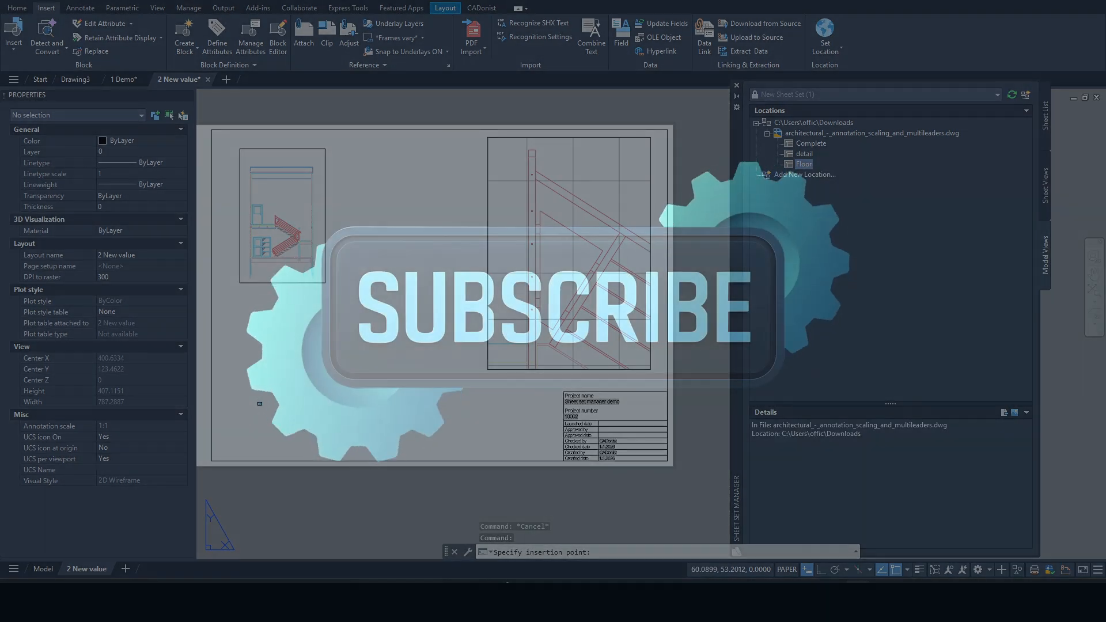
click(258, 405)
scroll(260, 407, up, 16)
click(339, 254)
click(322, 279)
click(316, 324)
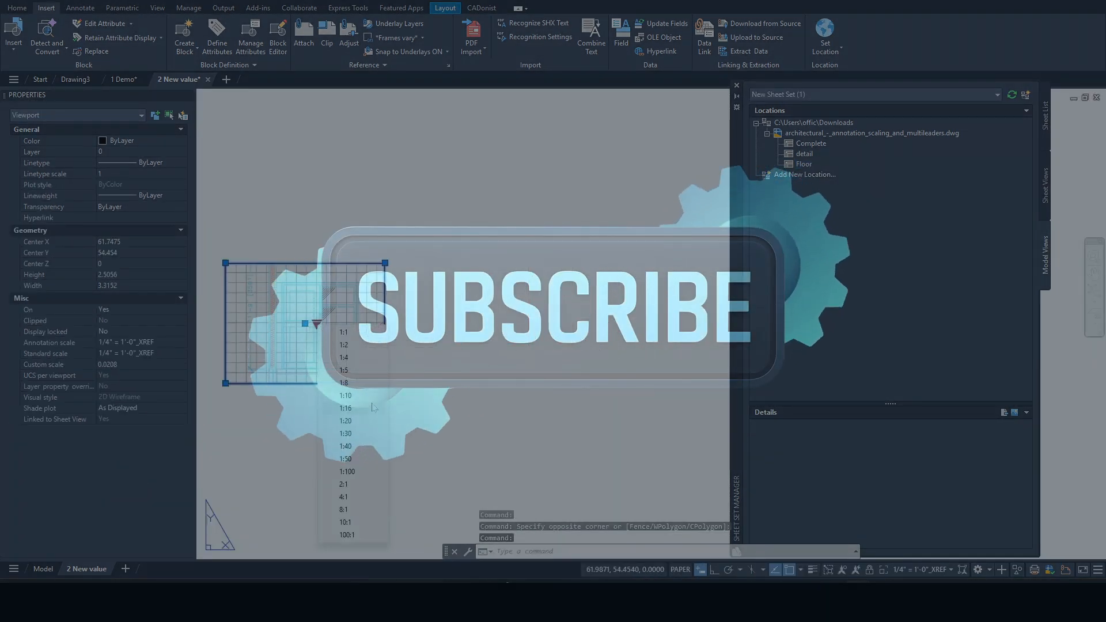
click(368, 396)
- Enlarge the Floor viewport's scale to 1:2 and finally to 1:1
scroll(373, 375, down, 14)
scroll(429, 359, up, 14)
click(397, 334)
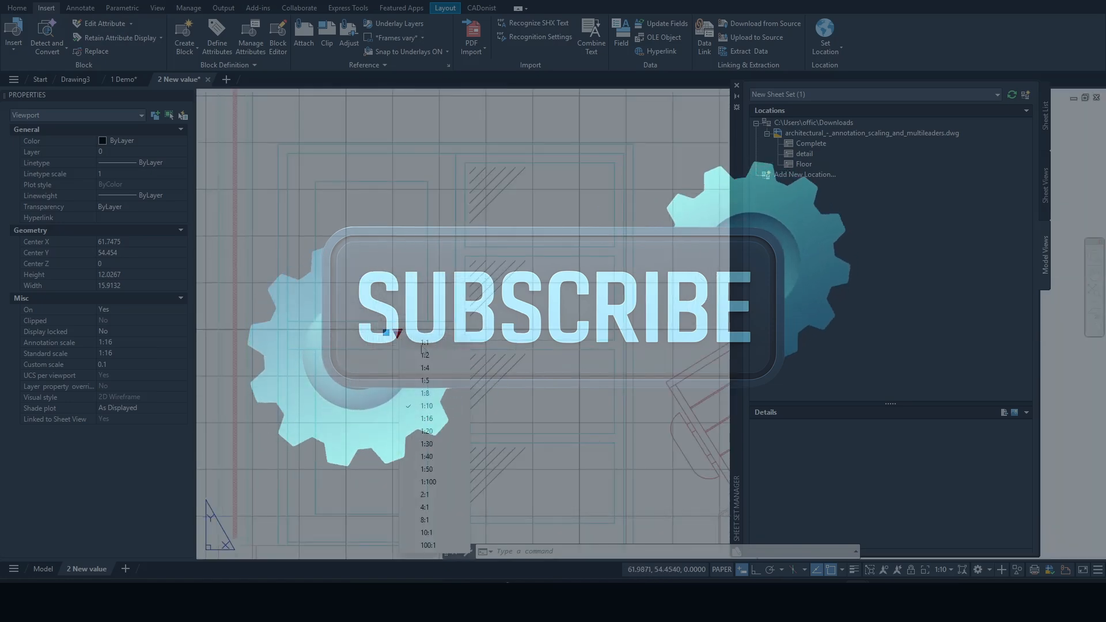
click(425, 355)
scroll(432, 358, down, 10)
scroll(511, 339, up, 10)
click(484, 359)
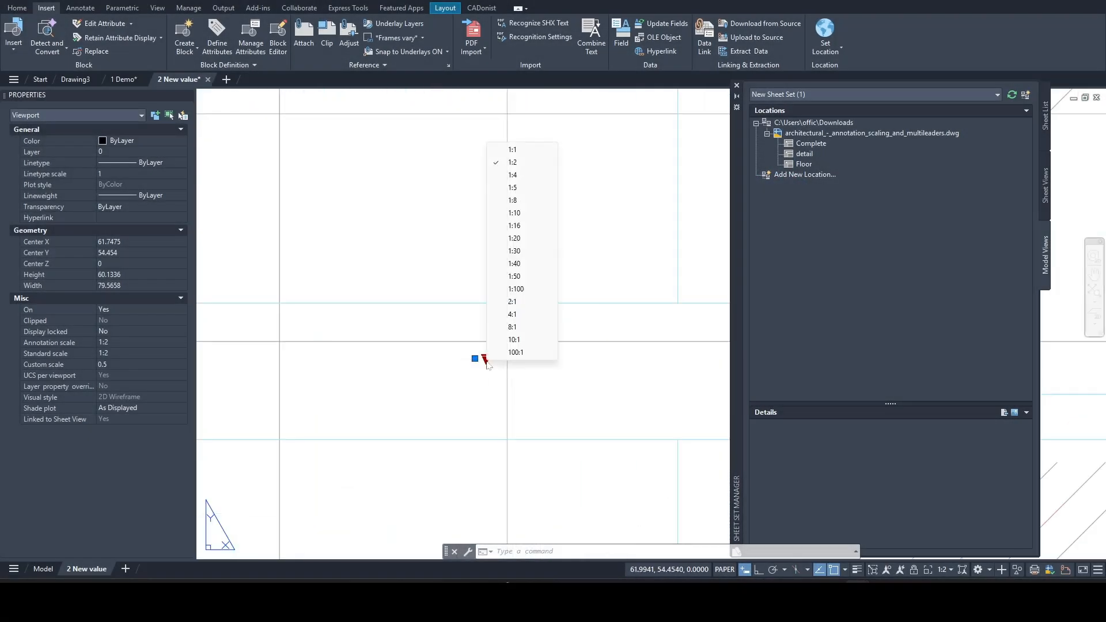
click(516, 150)
- Move the Floor viewport inside the sheet border, directly below the Complete viewport
scroll(556, 259, down, 10)
middle_drag(554, 264, 442, 344)
click(442, 342)
click(502, 309)
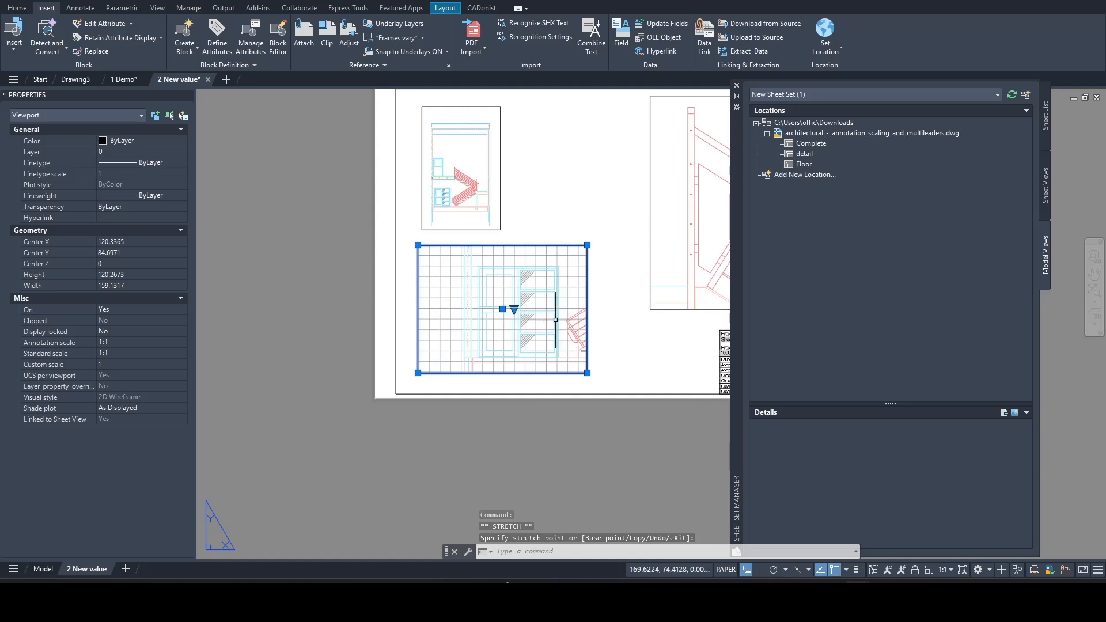
key(Escape)
scroll(576, 329, down, 2)
middle_drag(604, 349, 457, 364)
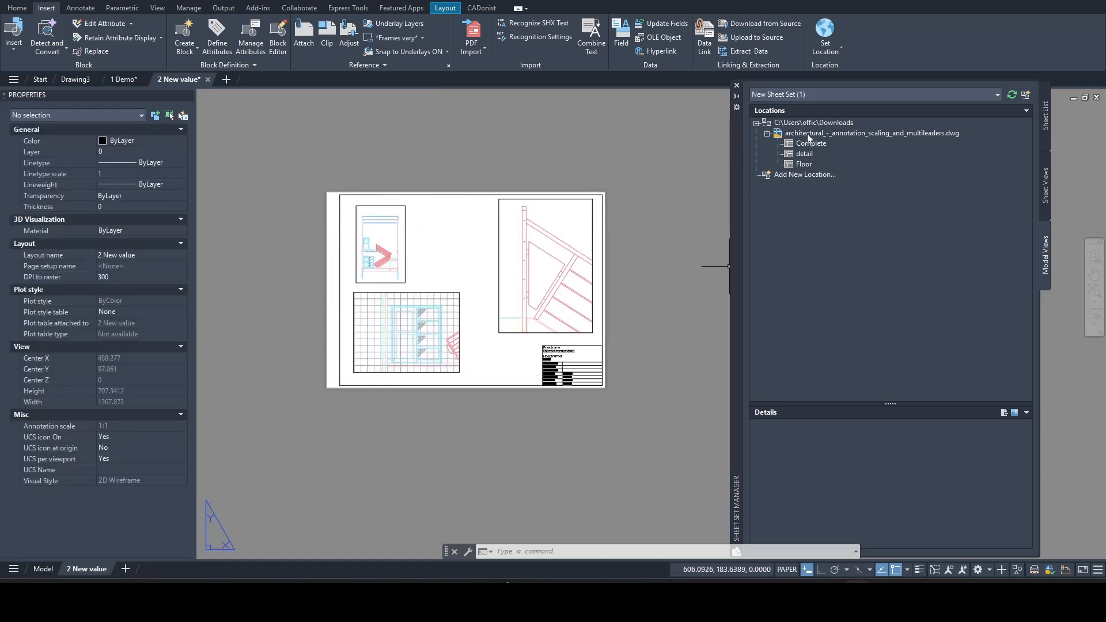
- Uncover the xref notification behind the Sheet Set Manager, reload the modified architectural drawing, and put the manager back beside the sheet
mouse_move(882, 134)
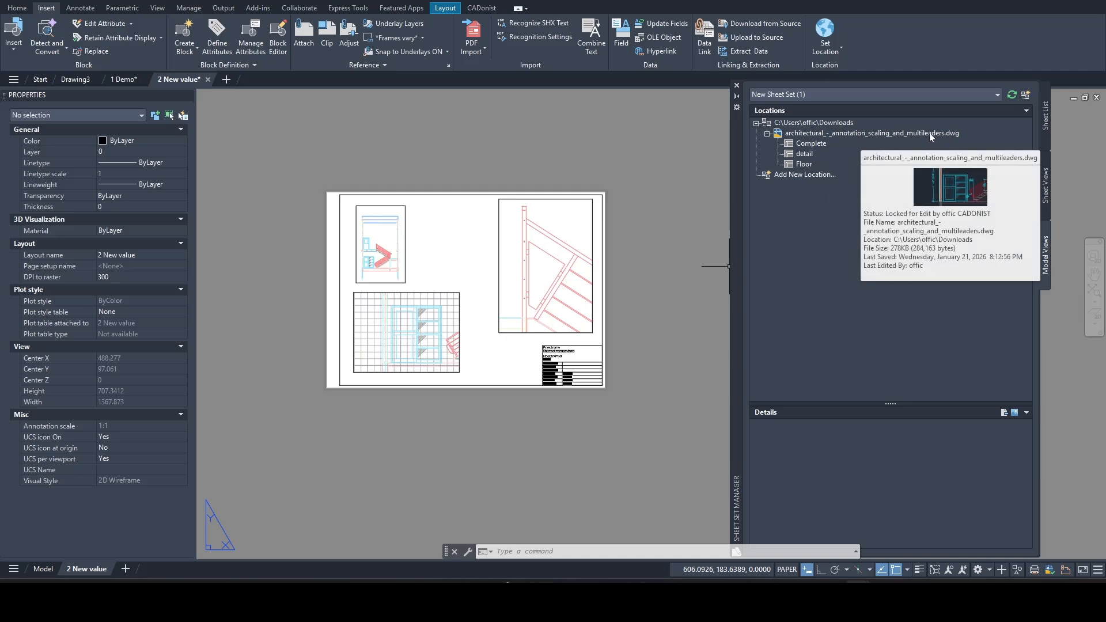
mouse_move(205, 82)
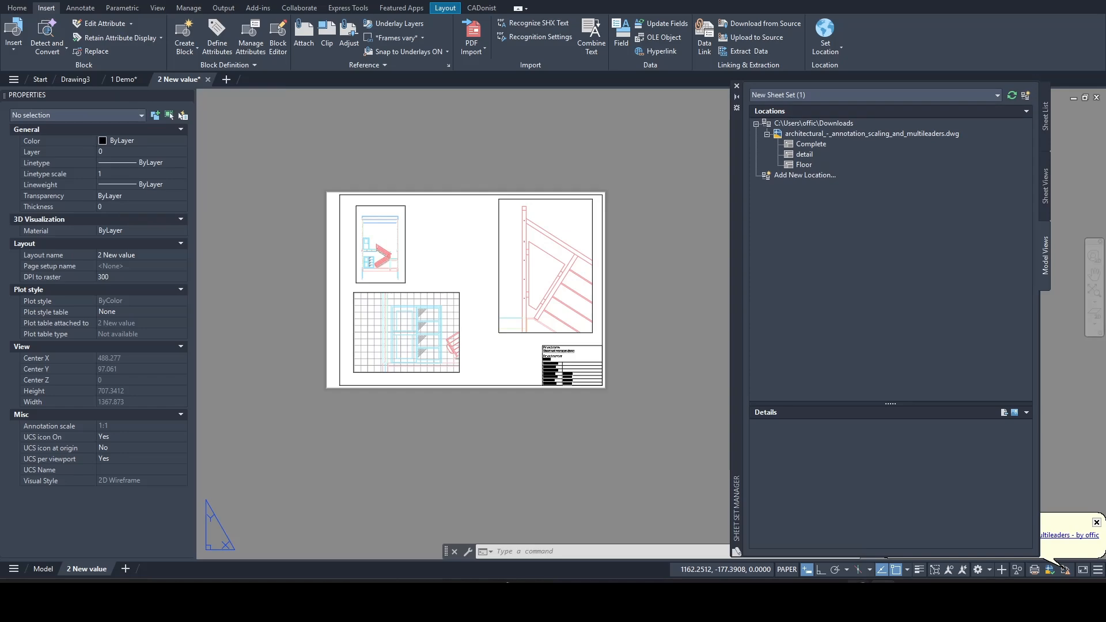
mouse_move(863, 596)
mouse_move(1000, 536)
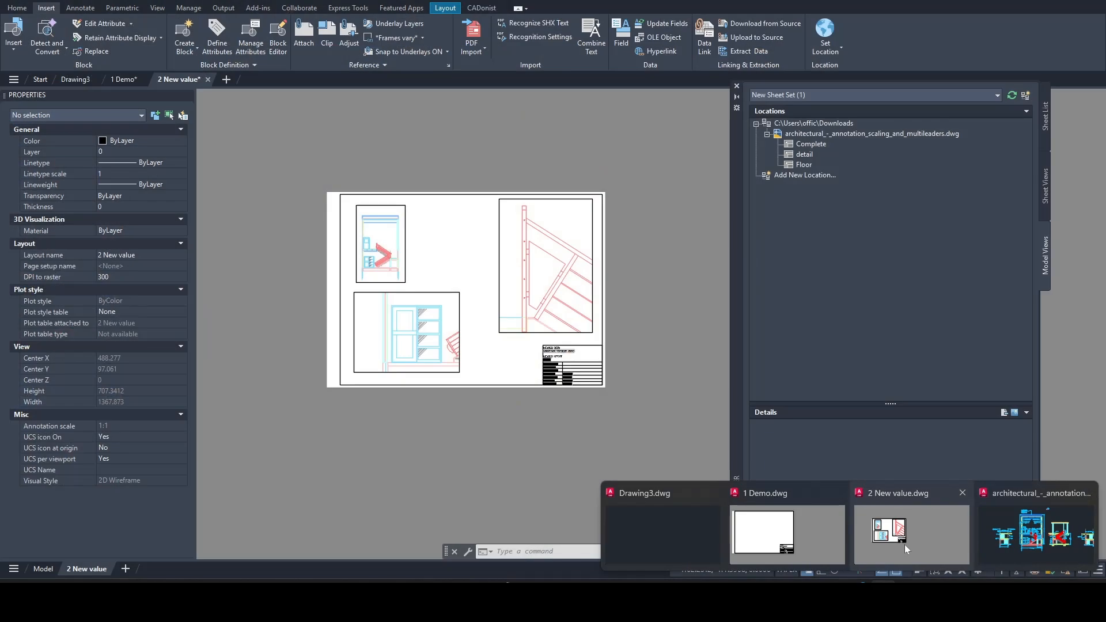
click(904, 544)
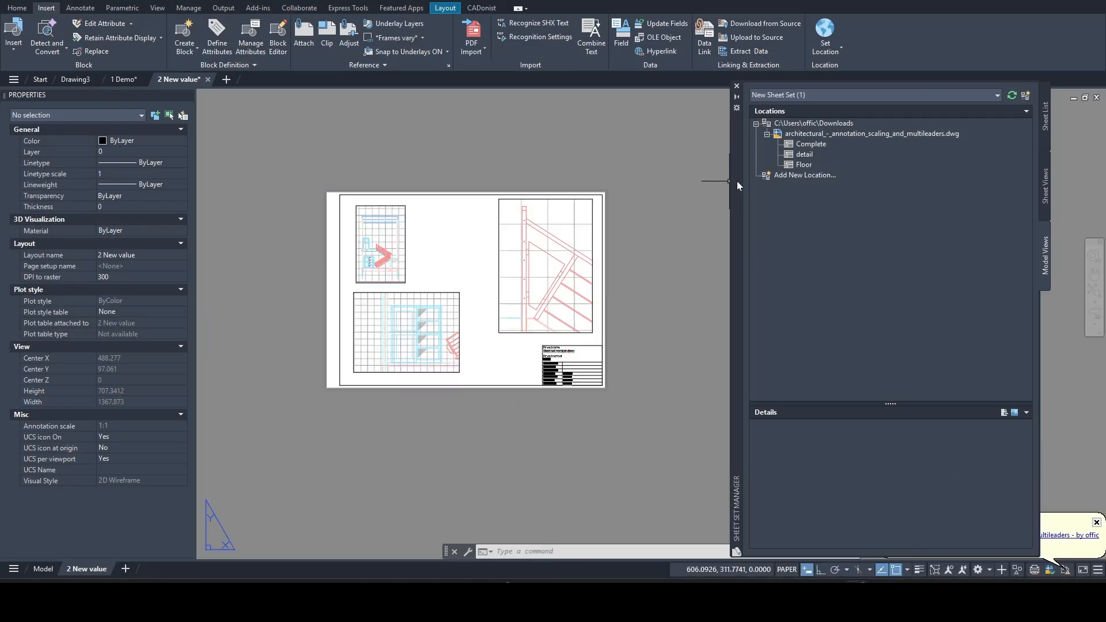
drag(737, 181, 624, 133)
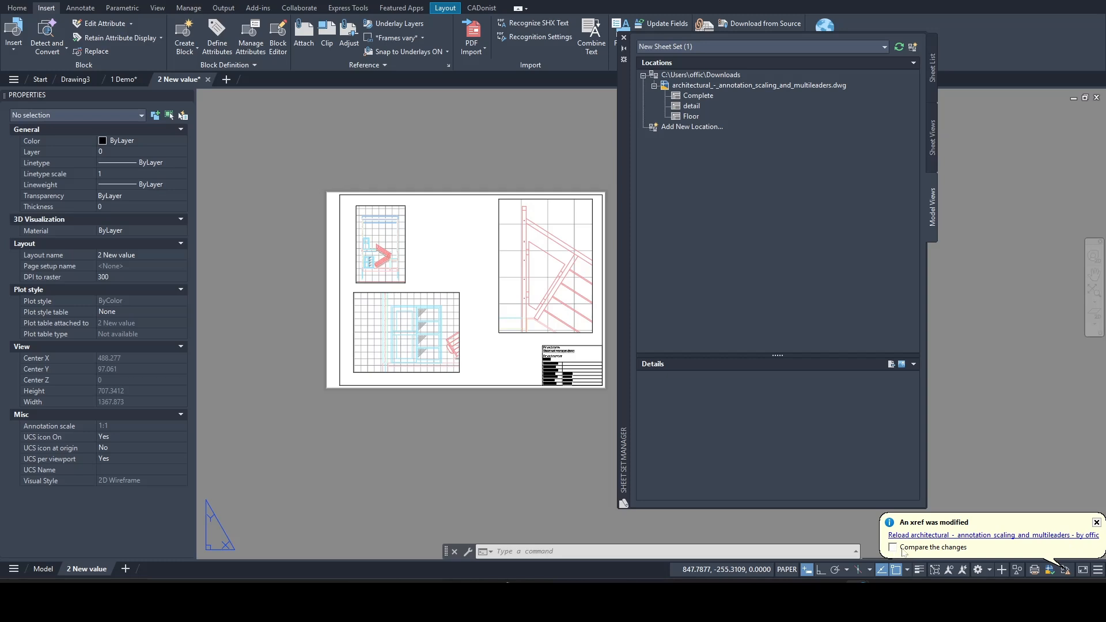
click(938, 535)
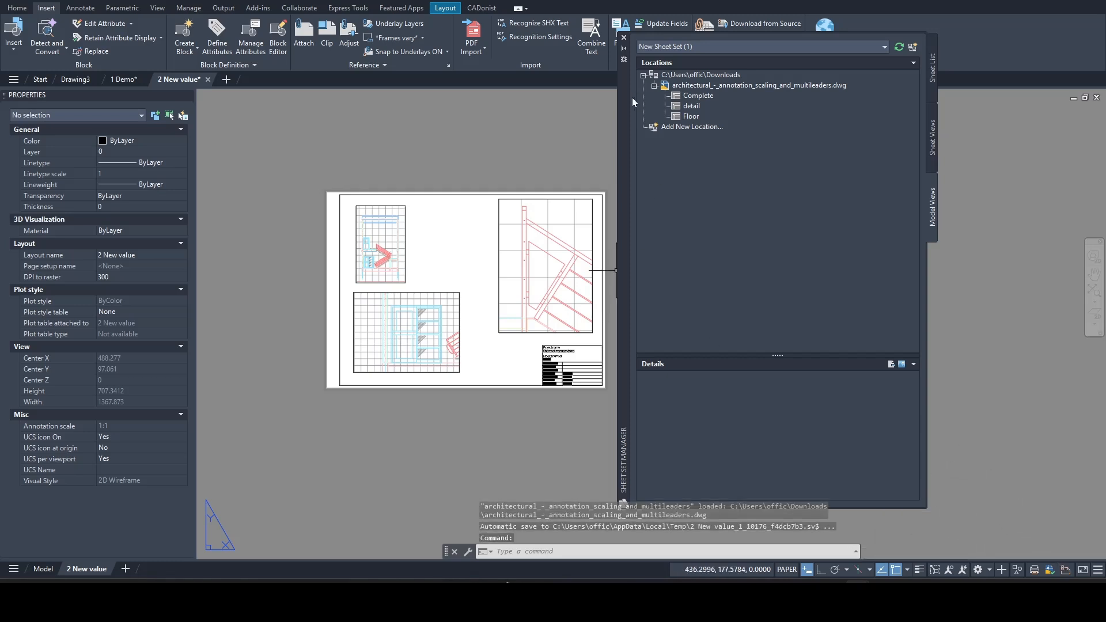
drag(624, 108, 759, 144)
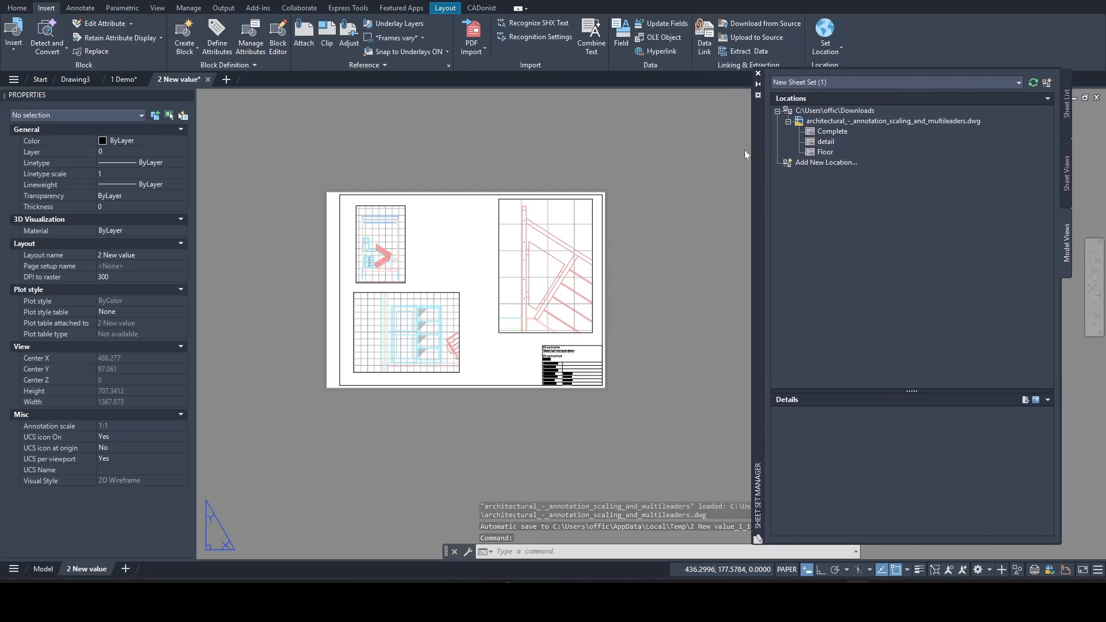
- Check the detail viewport's properties on the sheet, and switch to the architectural drawing's model space
scroll(425, 315, up, 3)
click(576, 343)
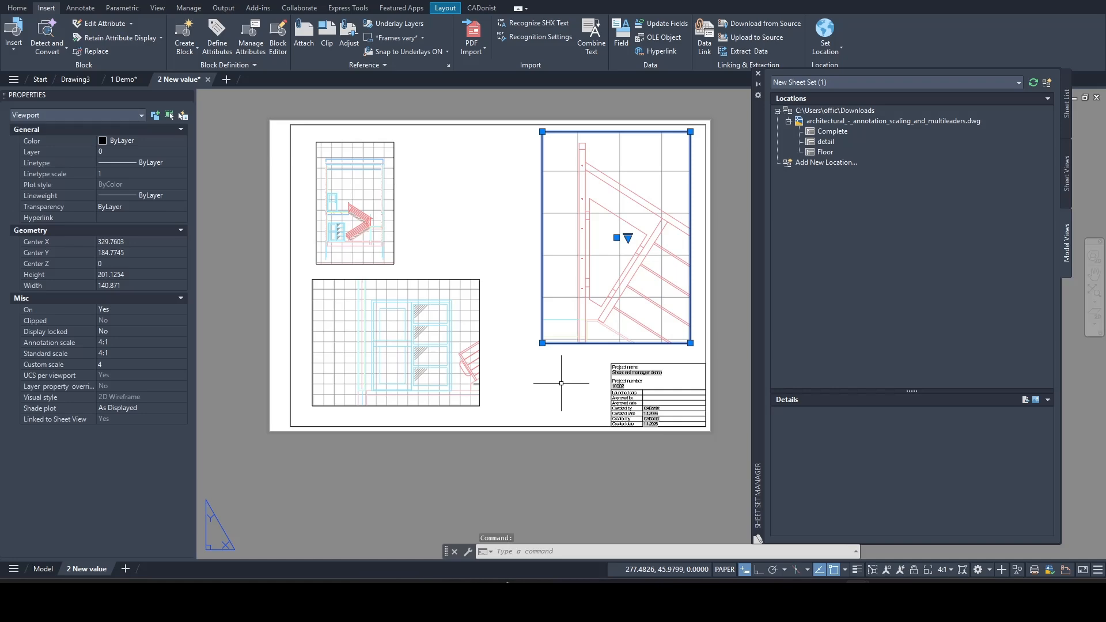
key(Escape)
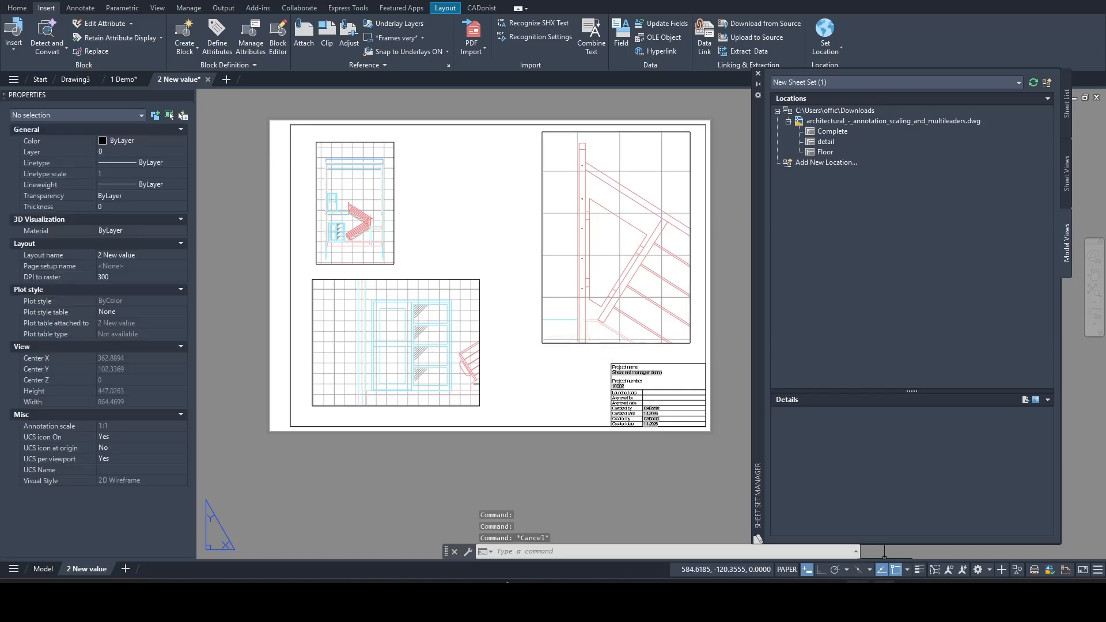
mouse_move(850, 602)
click(1031, 530)
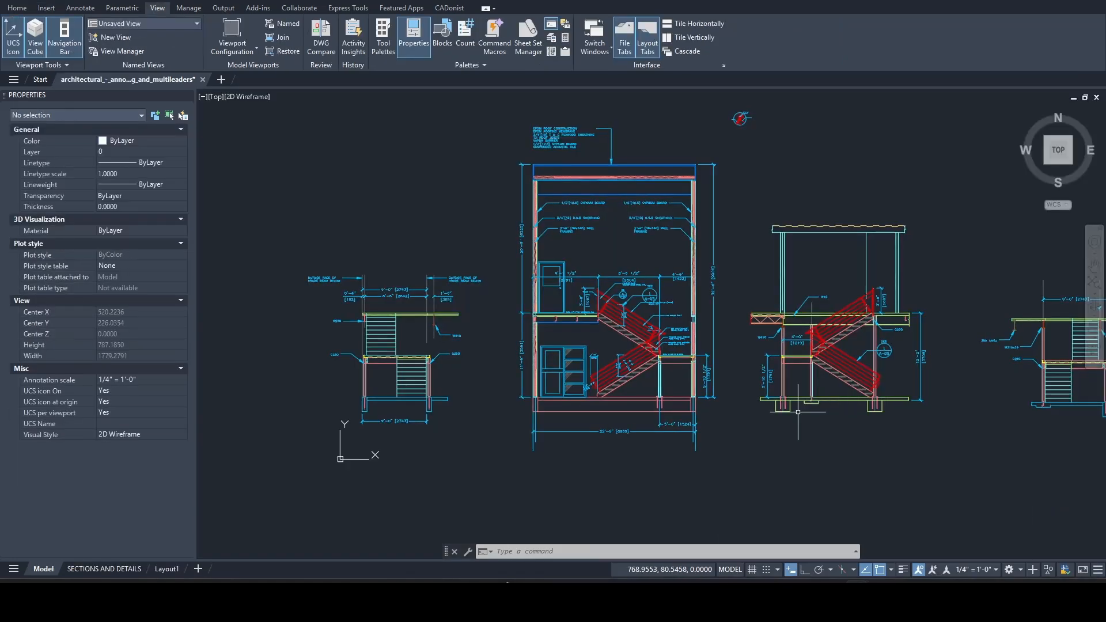
- Leave the architectural drawing and bring up the 1 Demo sheet, passing through the 2 New value sheet
mouse_move(626, 431)
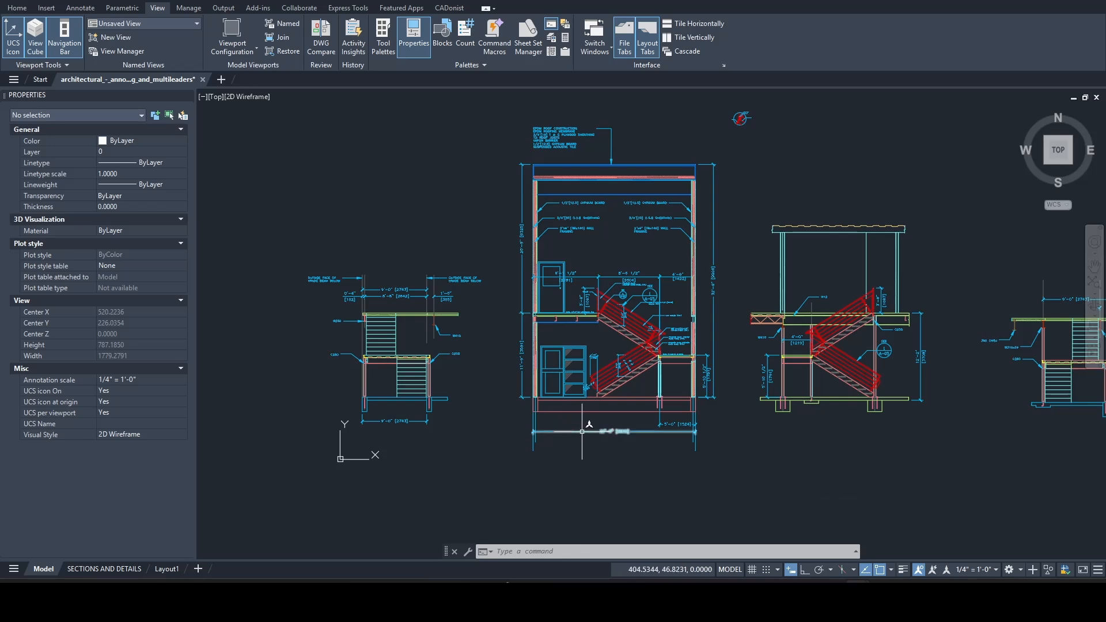
mouse_move(883, 605)
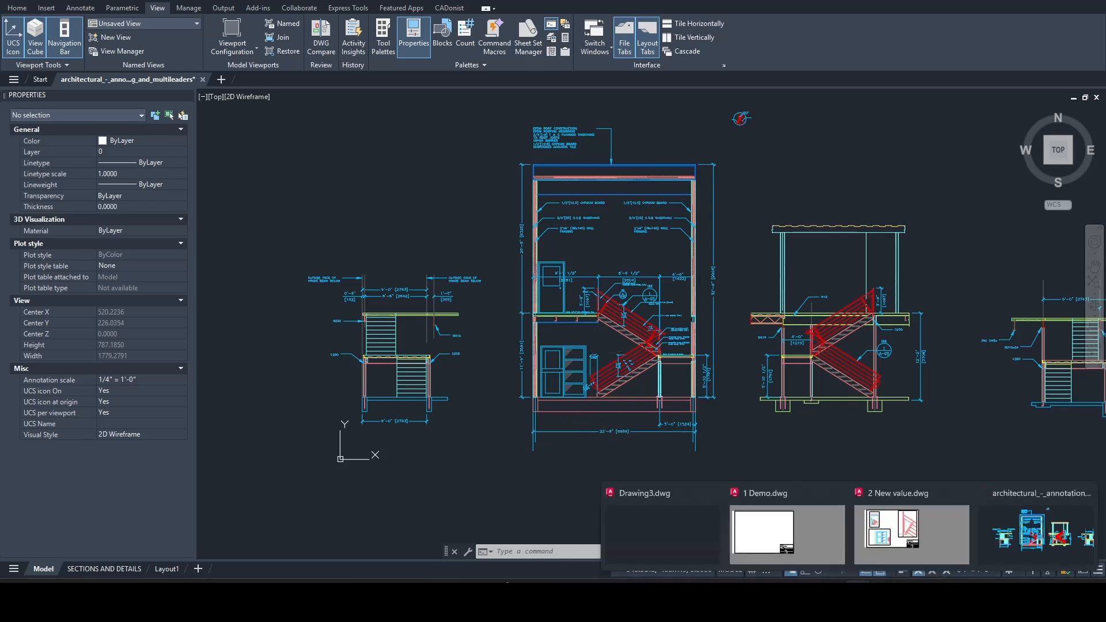
click(904, 556)
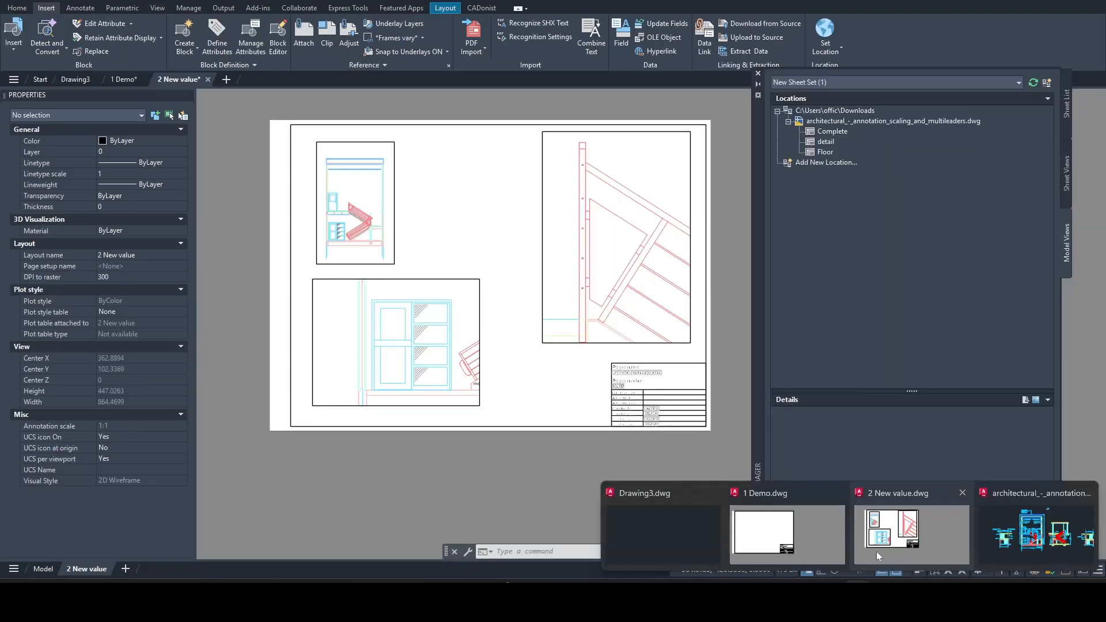
click(828, 546)
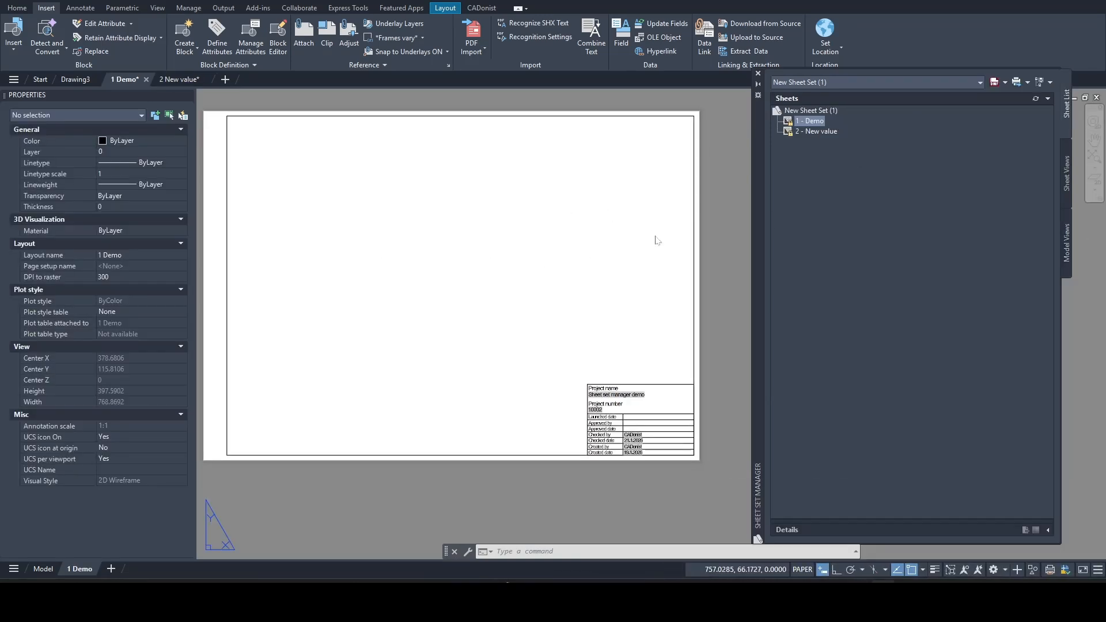
- Insert a Standard-style sheet list table covering all sheets of New Sheet Set (1) near the middle of the 1 Demo sheet
right_click(807, 123)
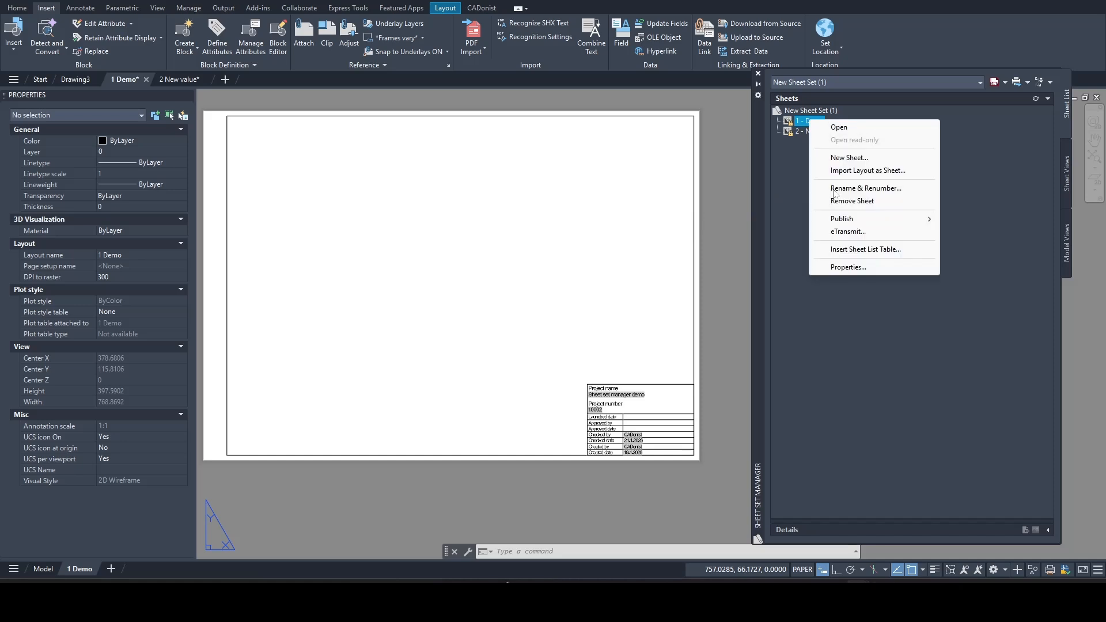
click(878, 251)
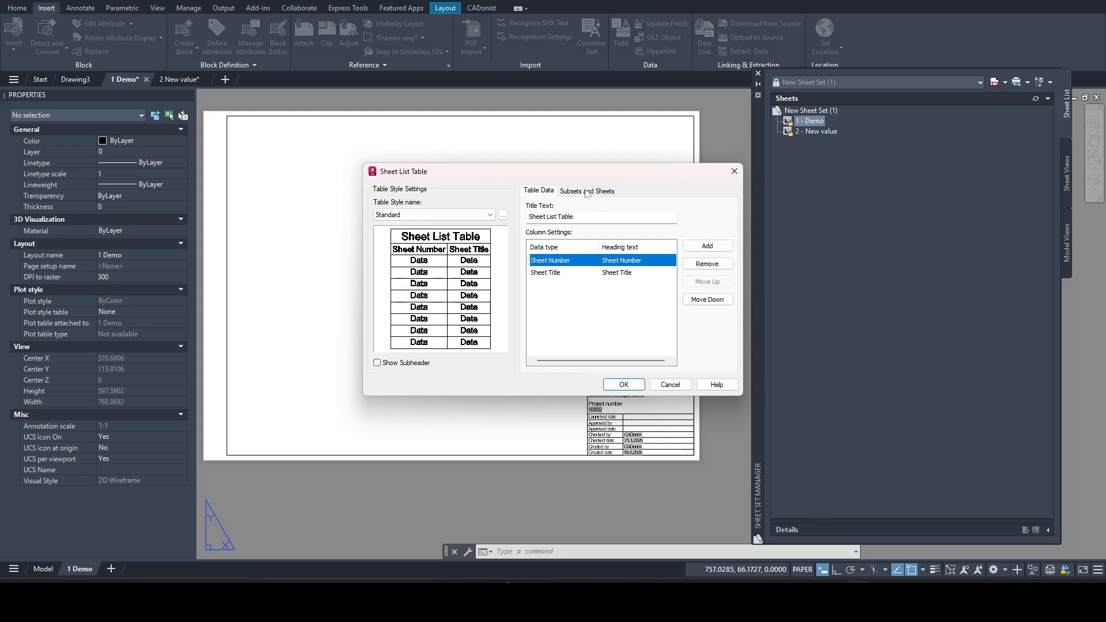
click(581, 192)
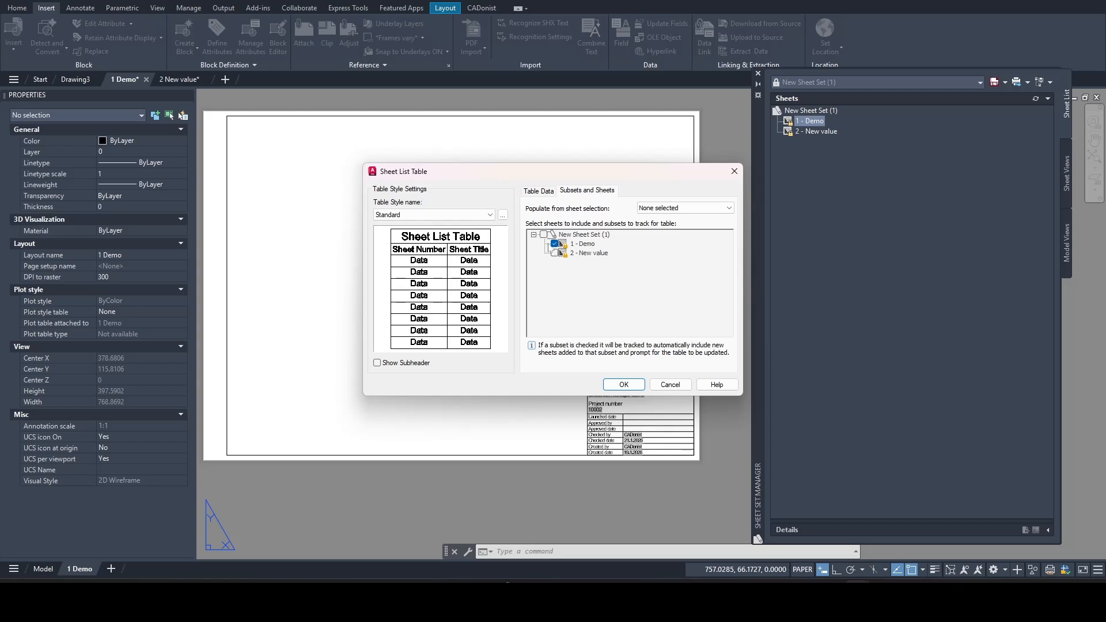
click(544, 235)
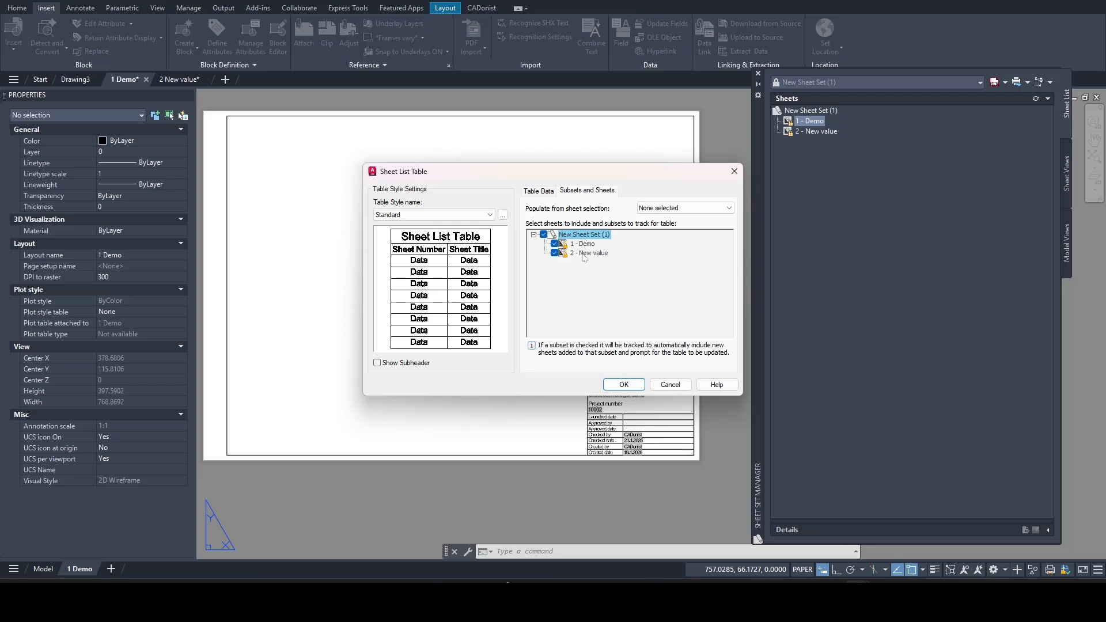
click(625, 390)
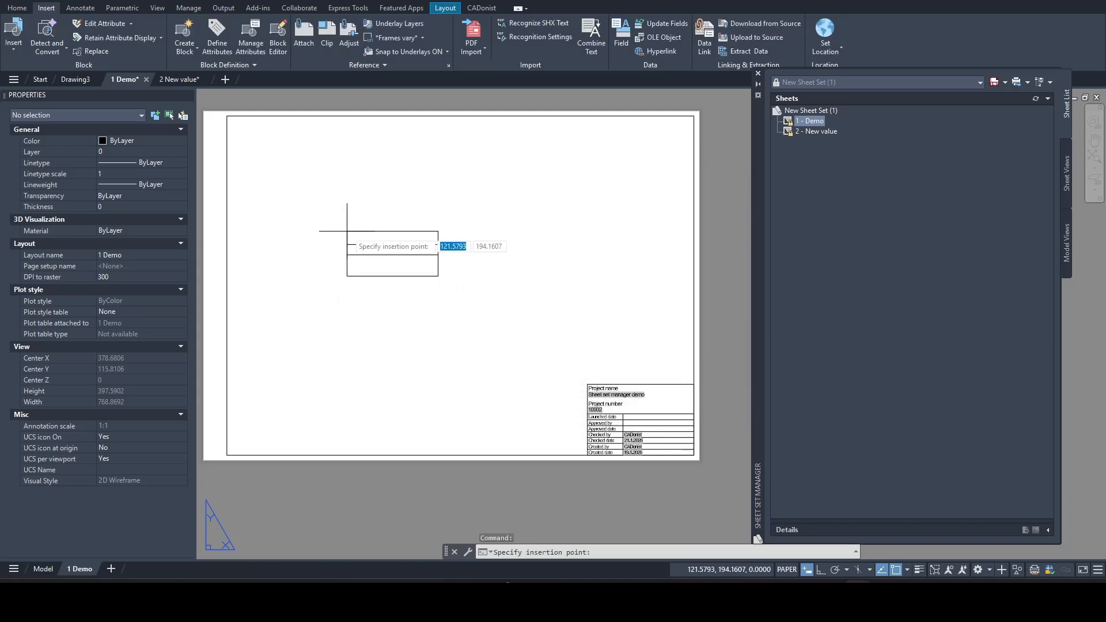
click(384, 238)
click(435, 266)
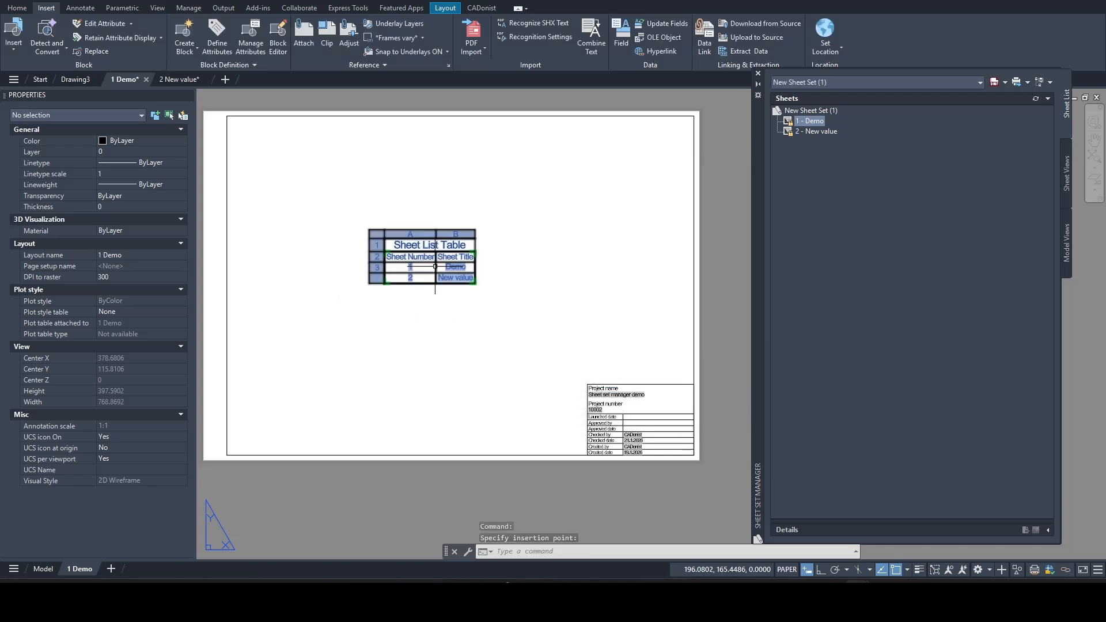
key(Escape)
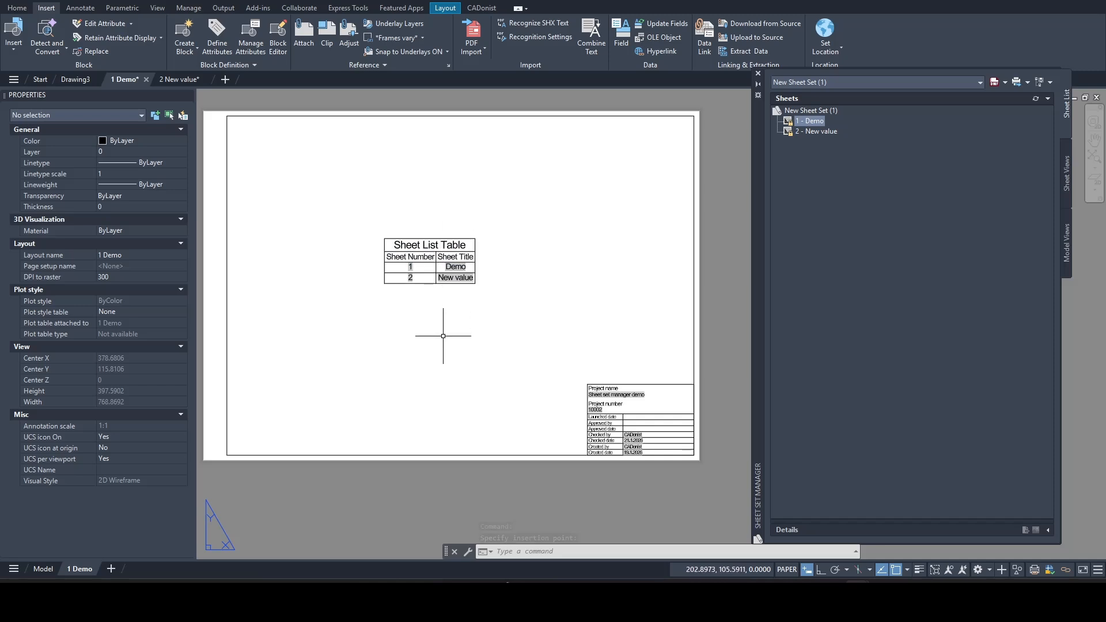
- Examine the sheet list table and title block on 1 Demo, and compare them with the title block fields on 2 New value
click(411, 267)
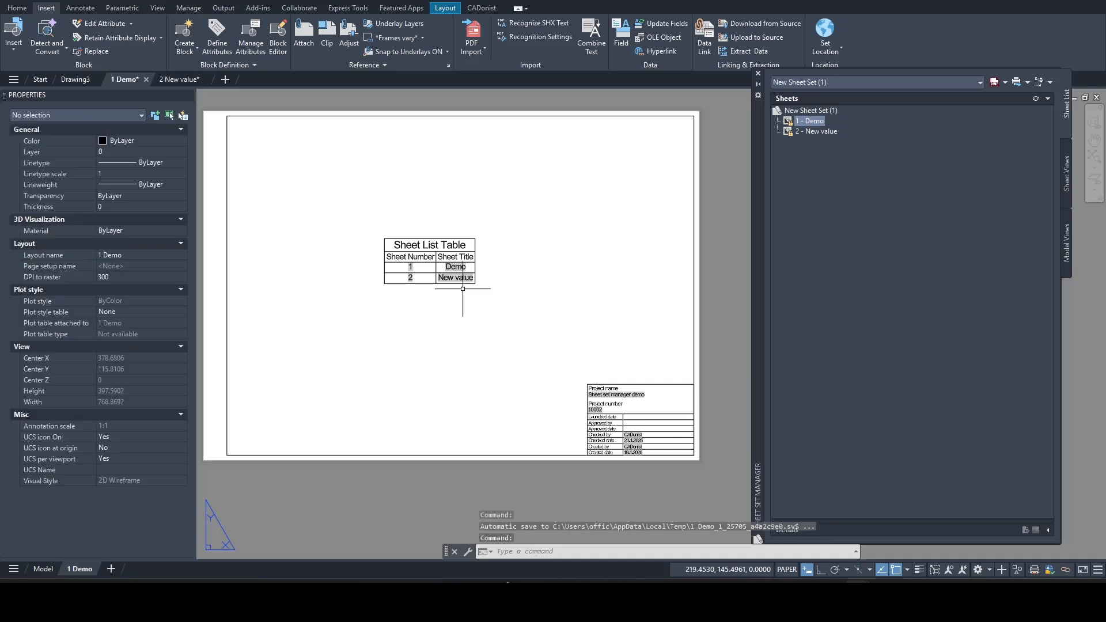
scroll(462, 288, up, 4)
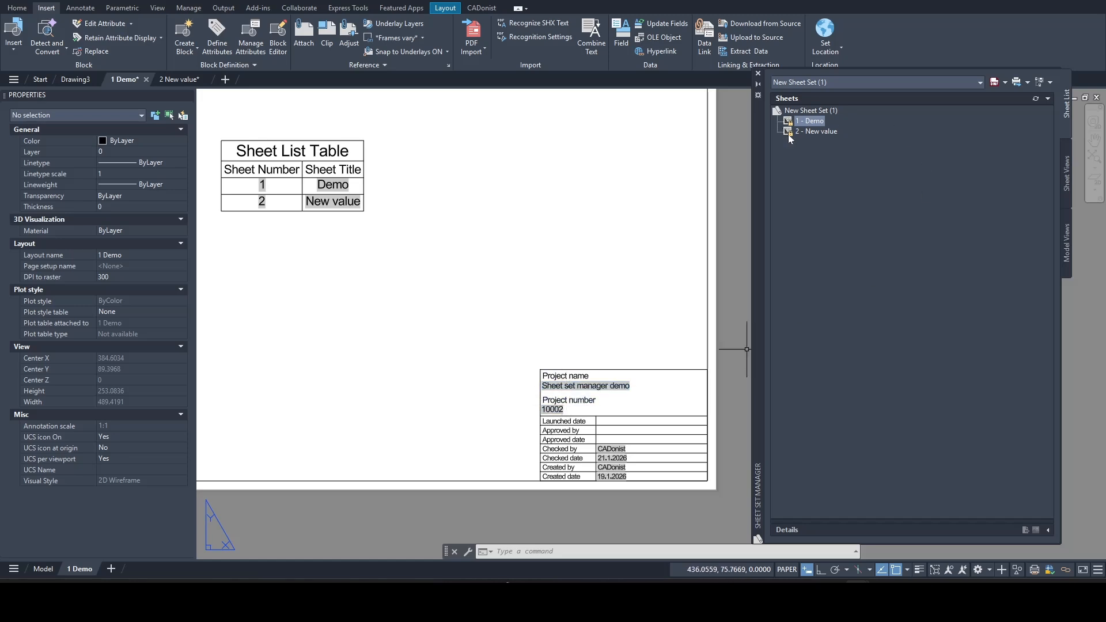
double_click(818, 131)
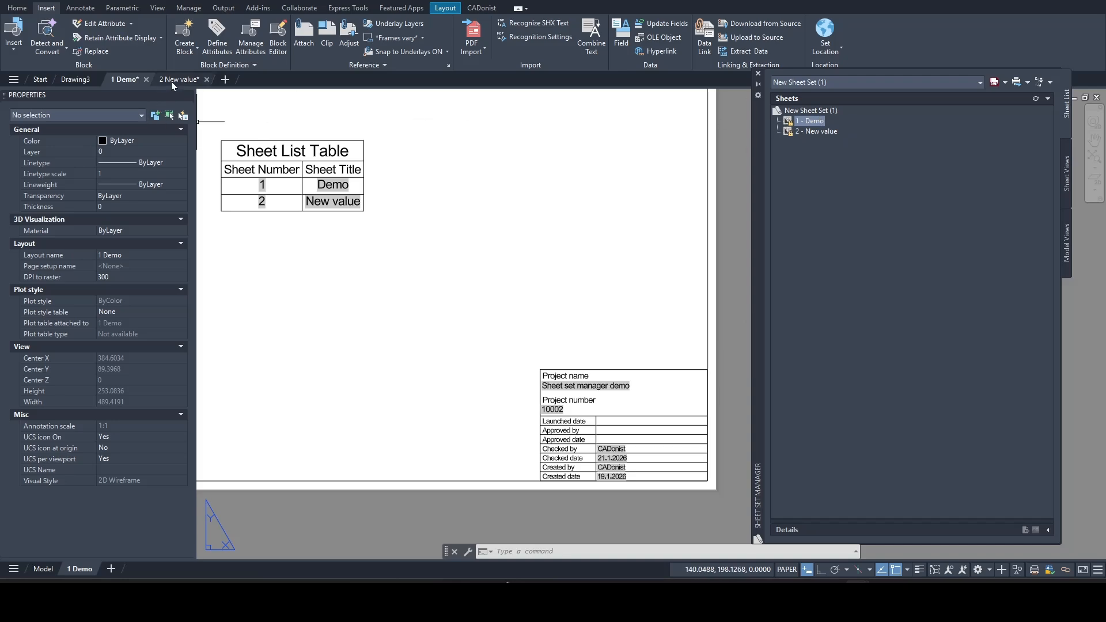
scroll(645, 382, down, 4)
scroll(645, 382, up, 8)
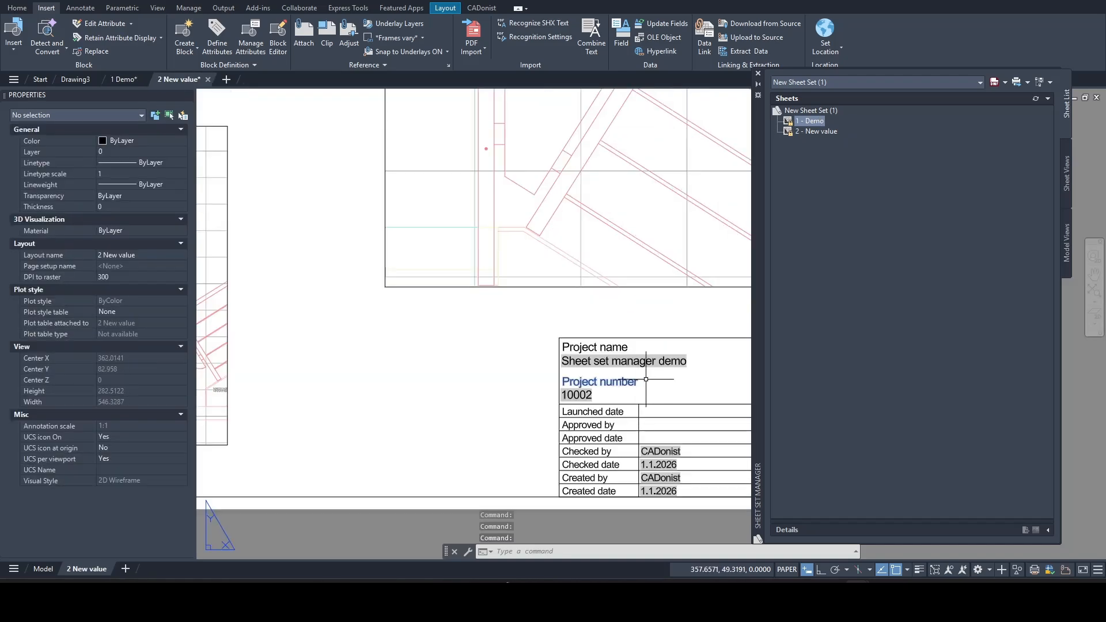
middle_drag(646, 382, 552, 377)
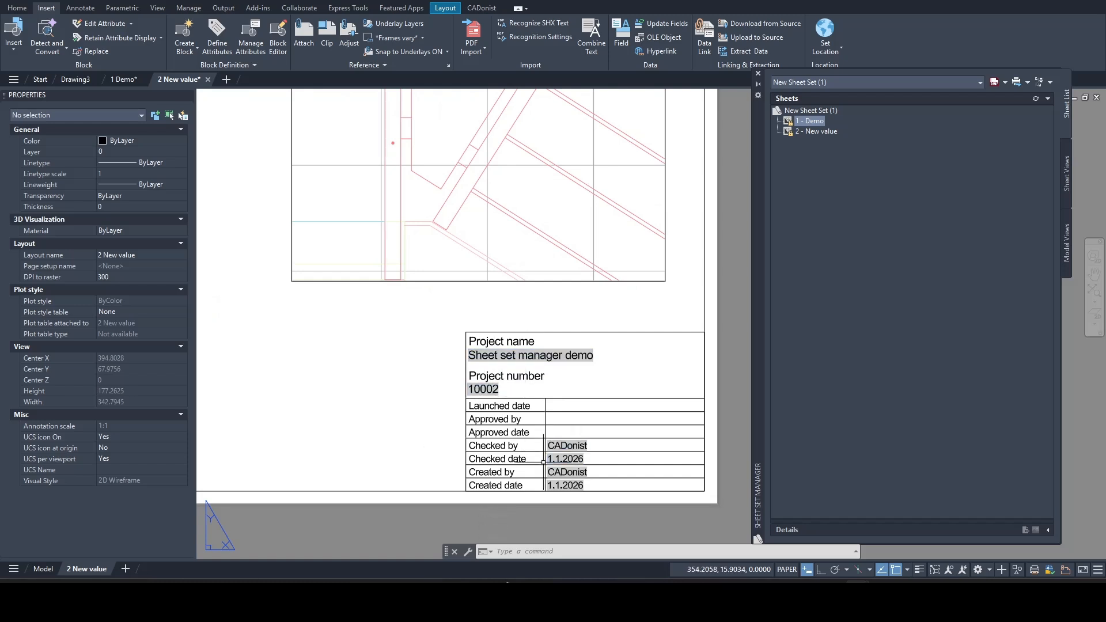
scroll(544, 464, down, 2)
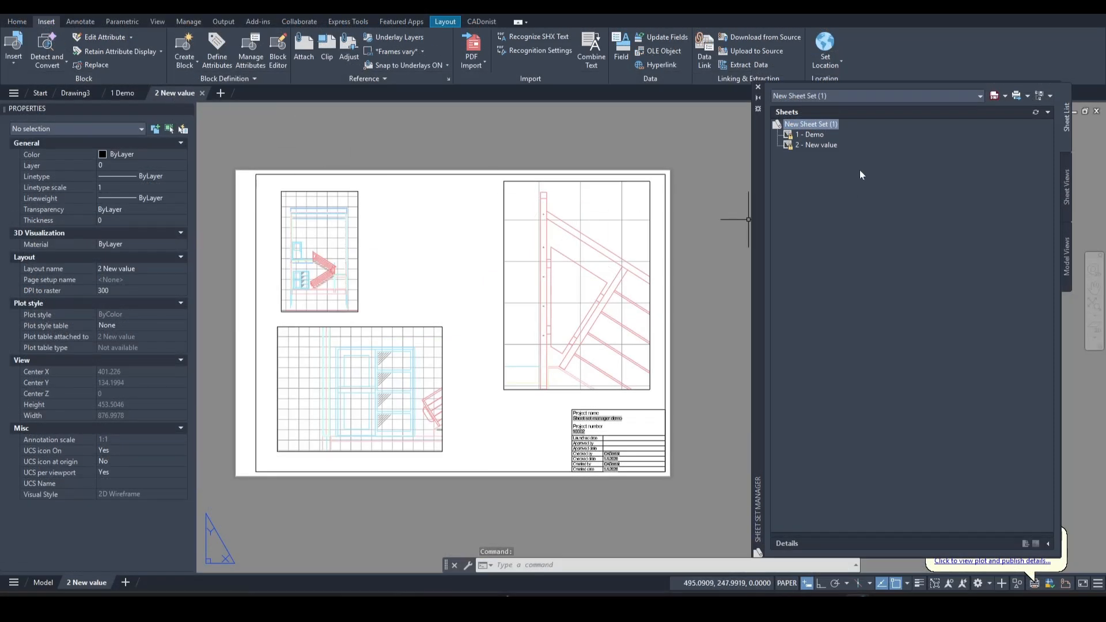
- Publish the whole New Sheet Set (1) to PDF on the Desktop as New Sheet Set (1).pdf, and dismiss the background job notice
right_click(814, 126)
mouse_move(876, 225)
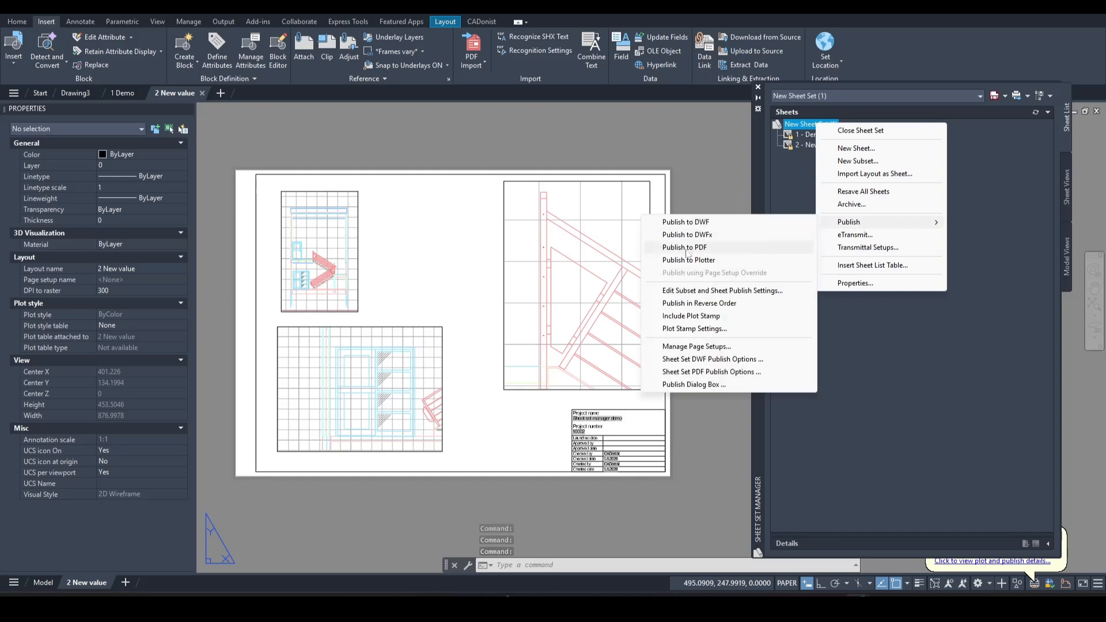
click(685, 248)
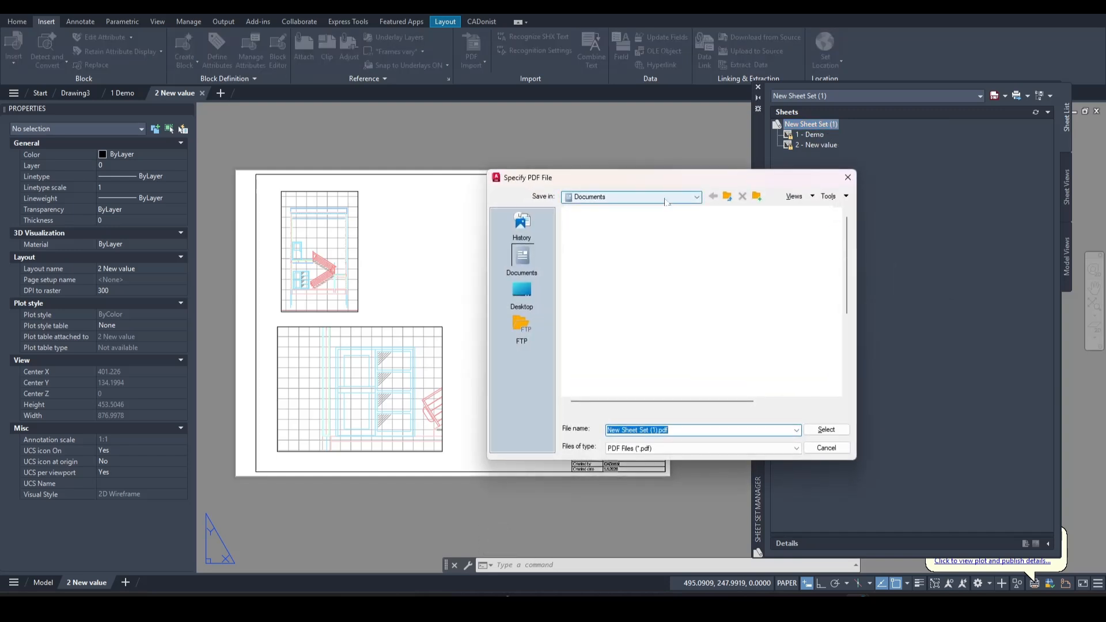
click(520, 292)
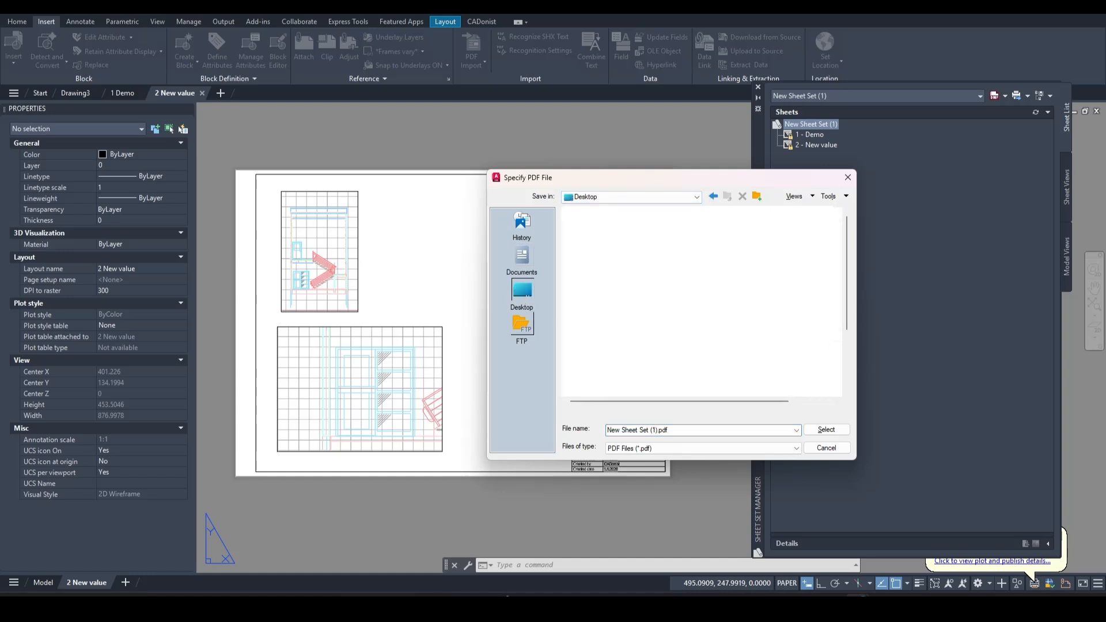
click(827, 431)
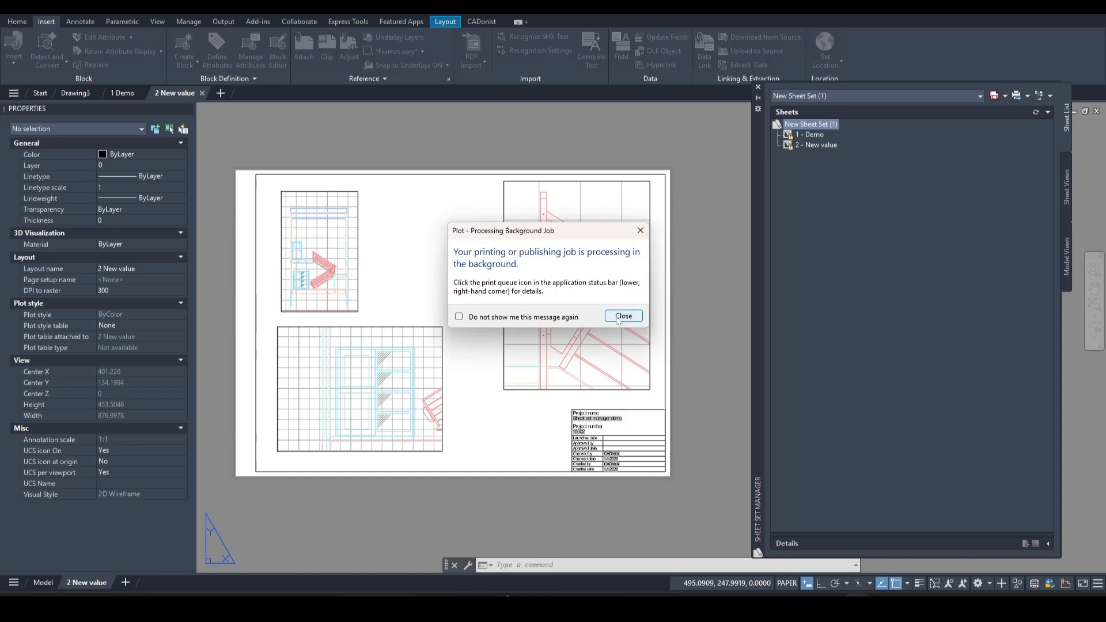
click(617, 319)
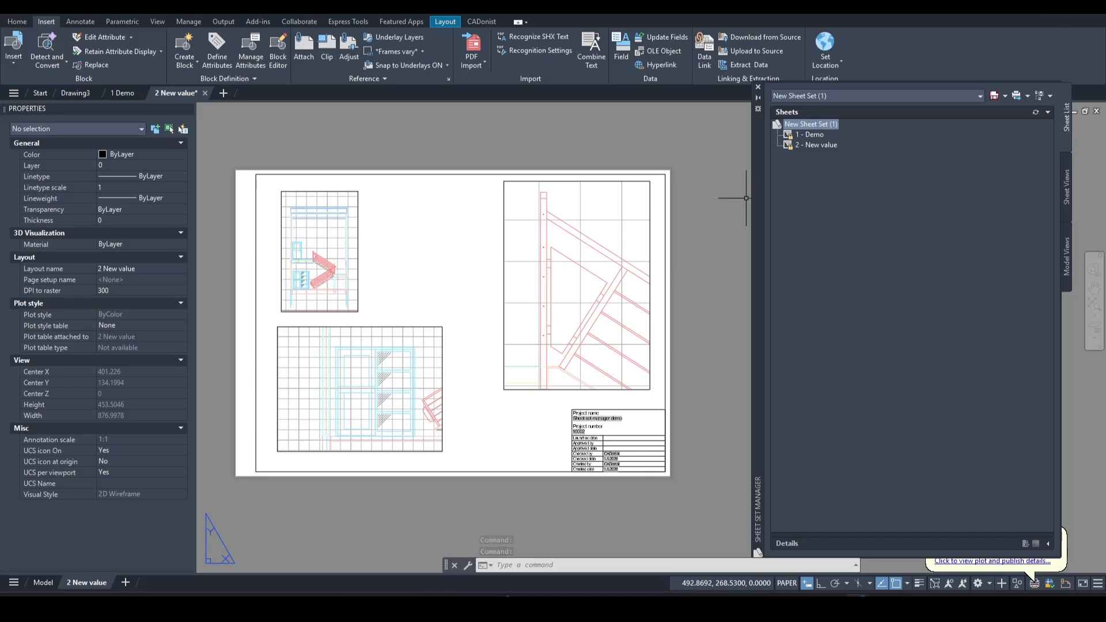
- Switch to Adobe Acrobat and review the published PDF from the Demo page to the New value page
click(1044, 15)
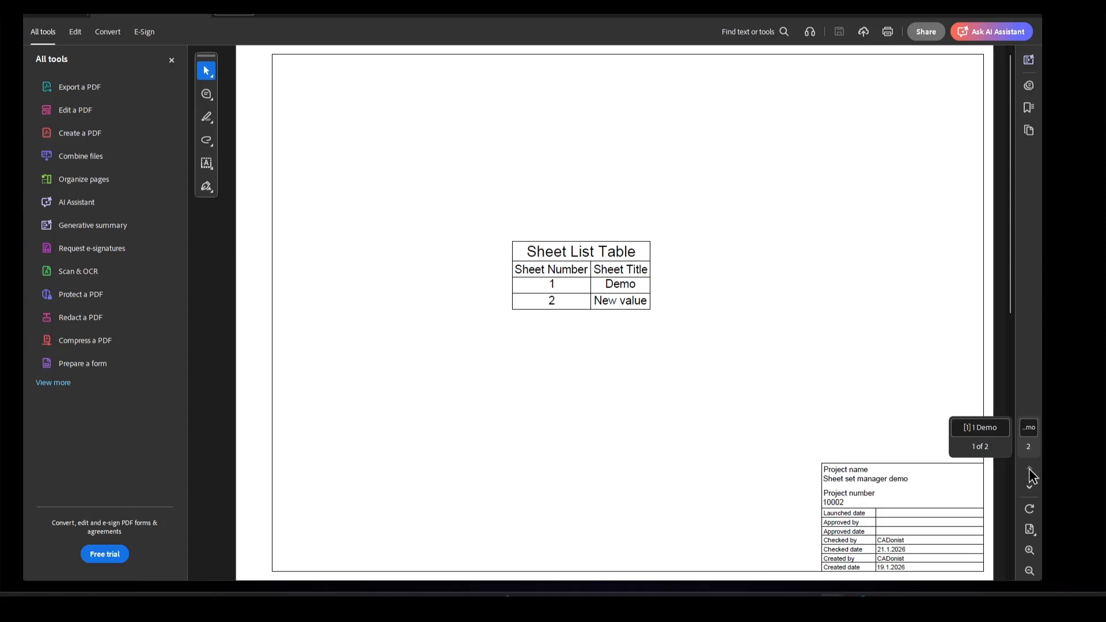
click(1029, 485)
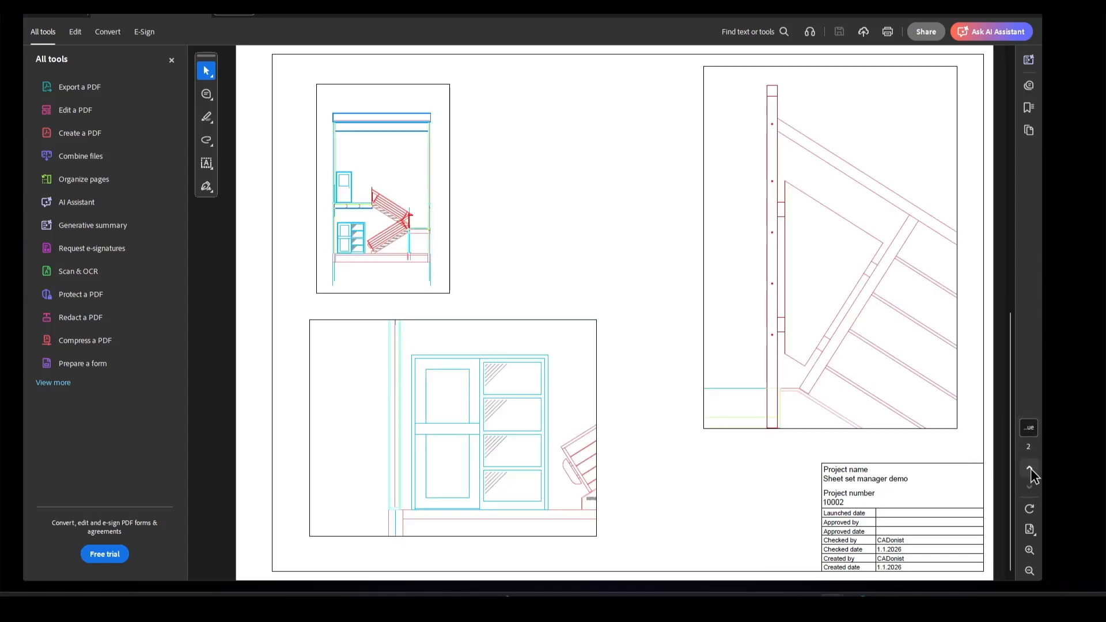